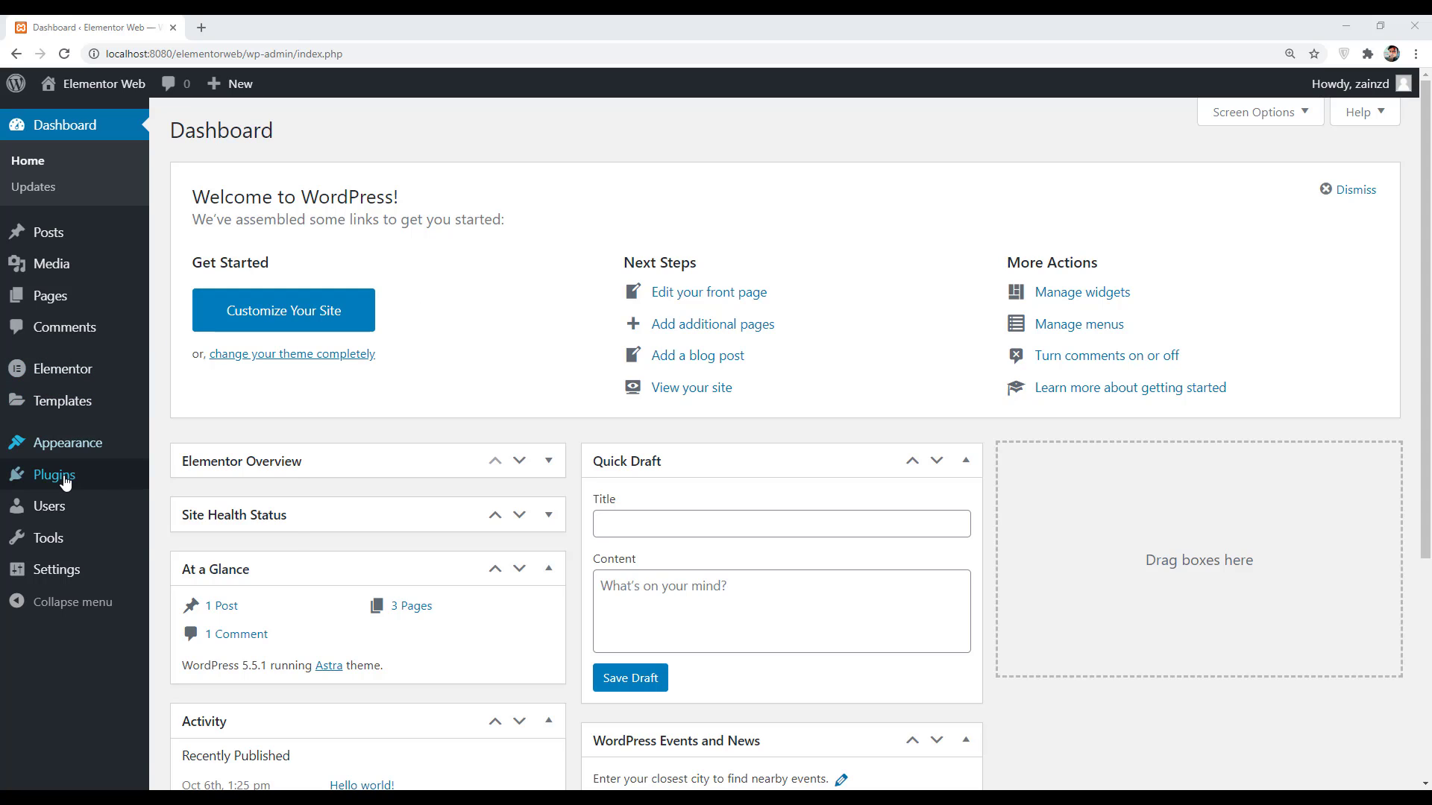
- Find the White Label CMS plugin by searching 'White Label', then install and activate it
mouse_move(64, 483)
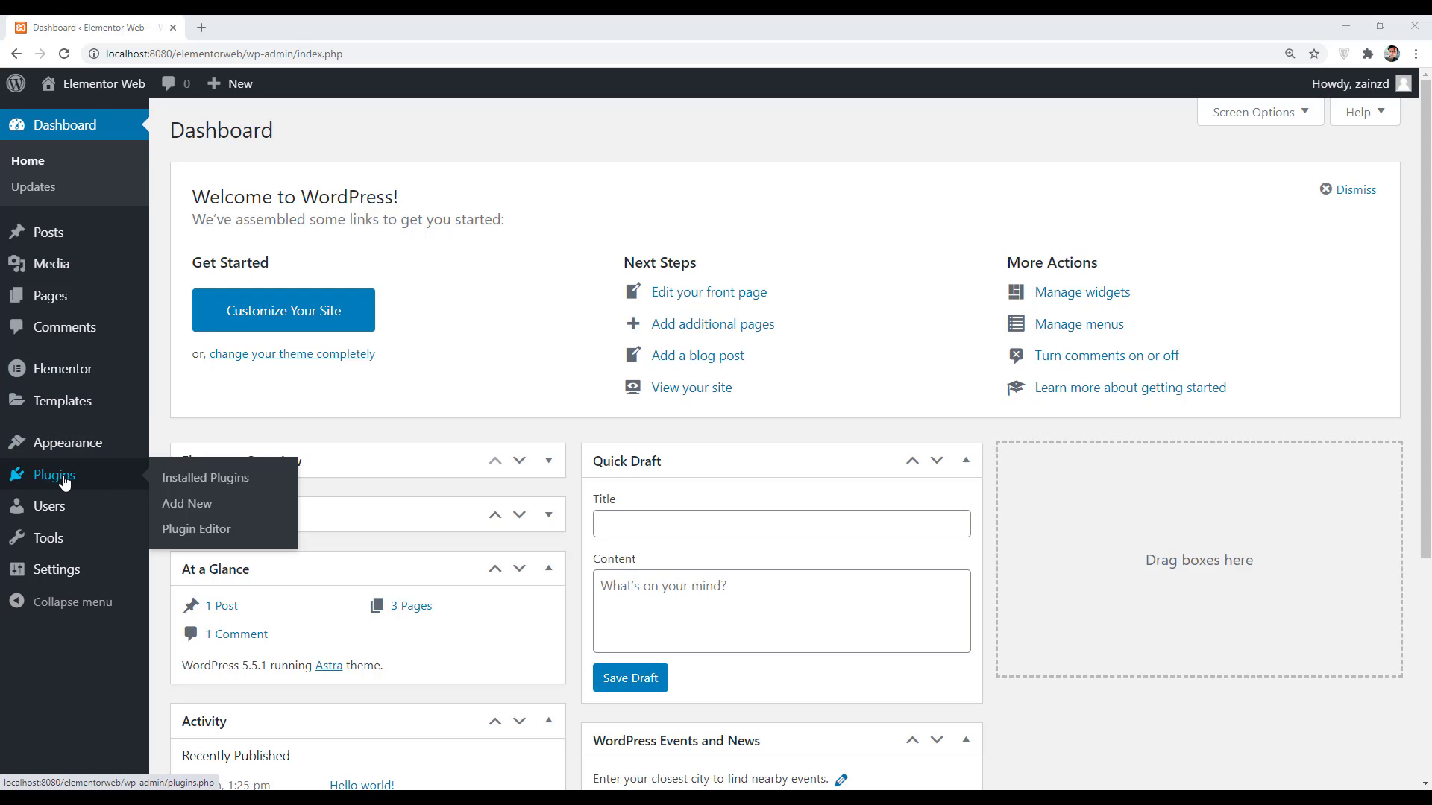
left_click(198, 507)
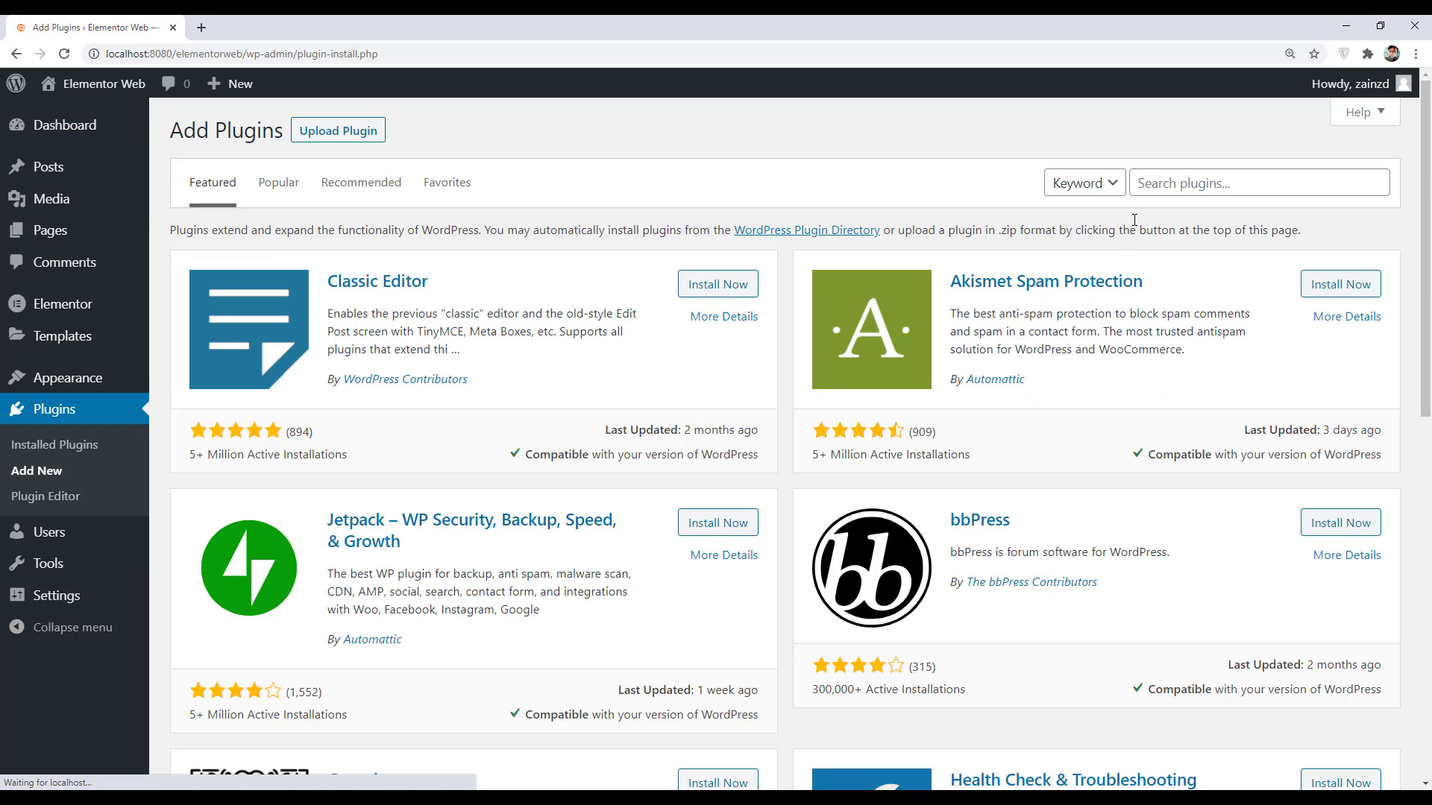
left_click(1155, 183)
type("Wh")
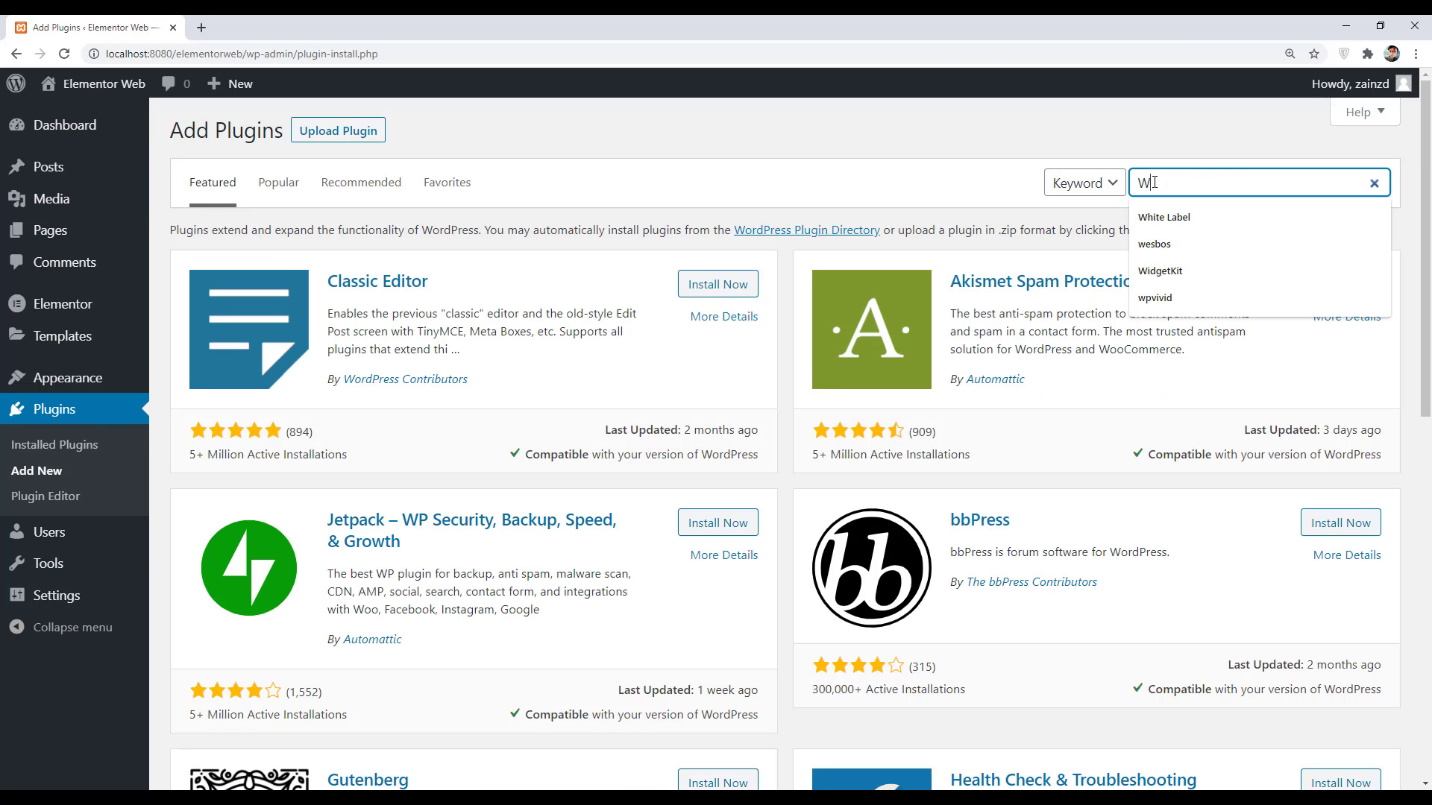
type("ite ")
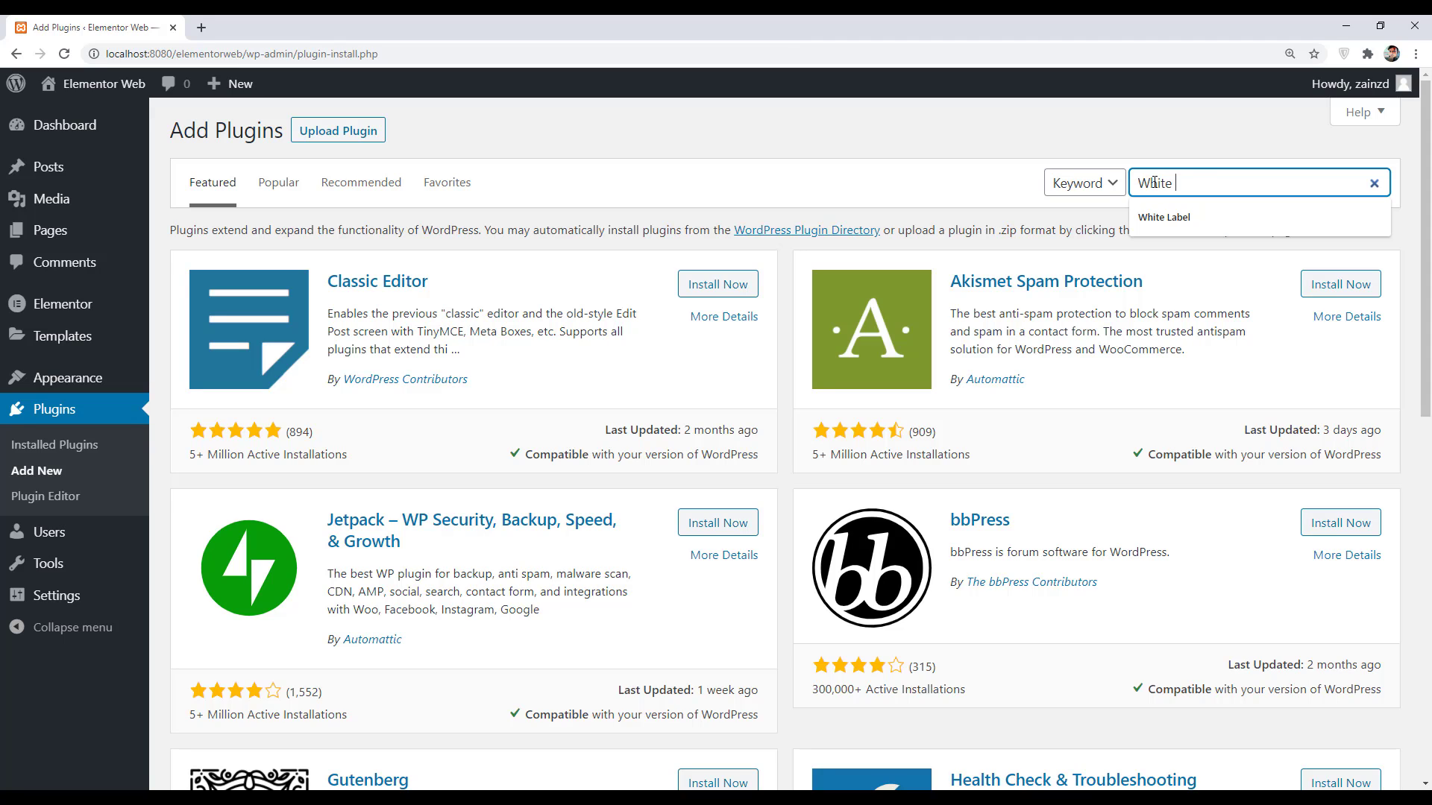
type("Label")
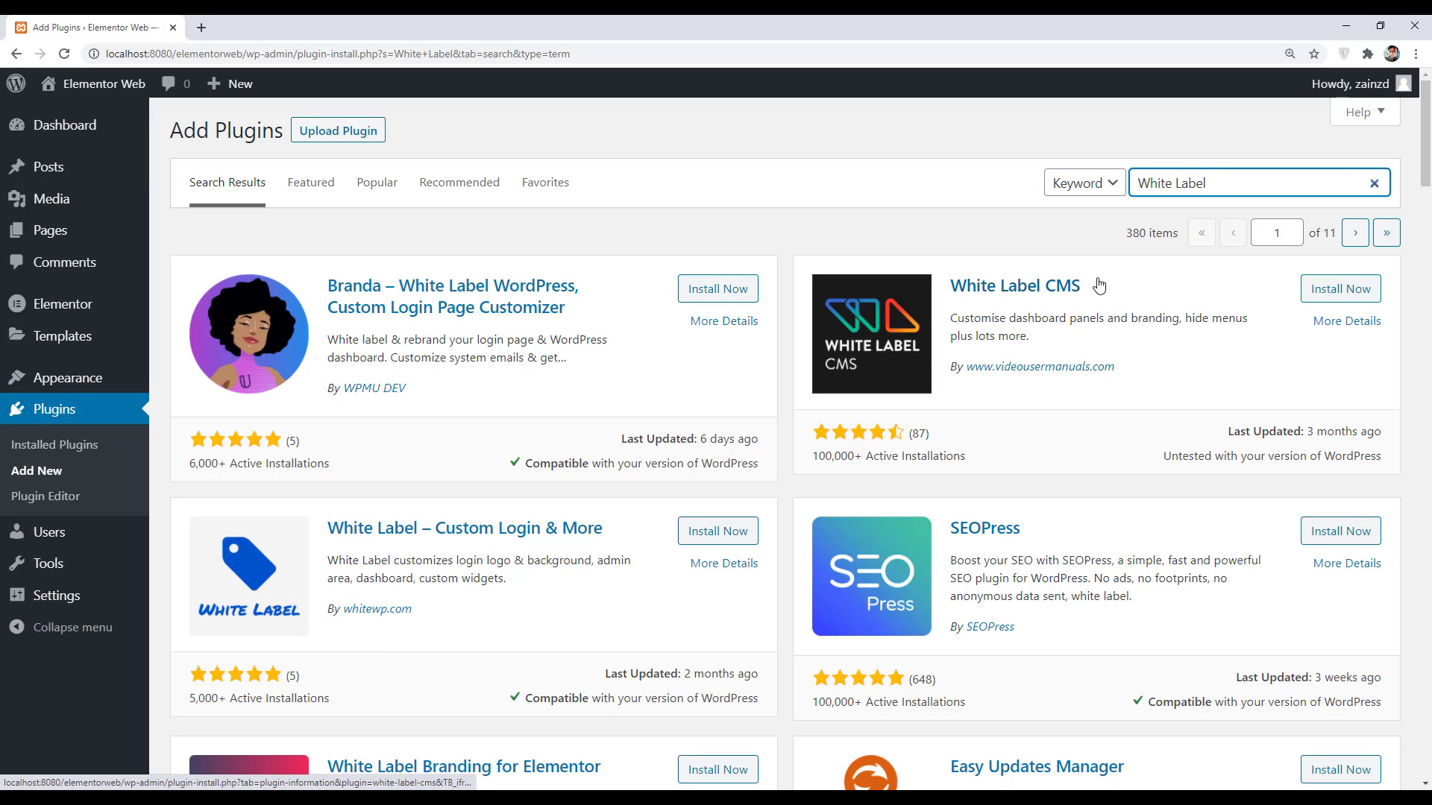
left_click(1312, 289)
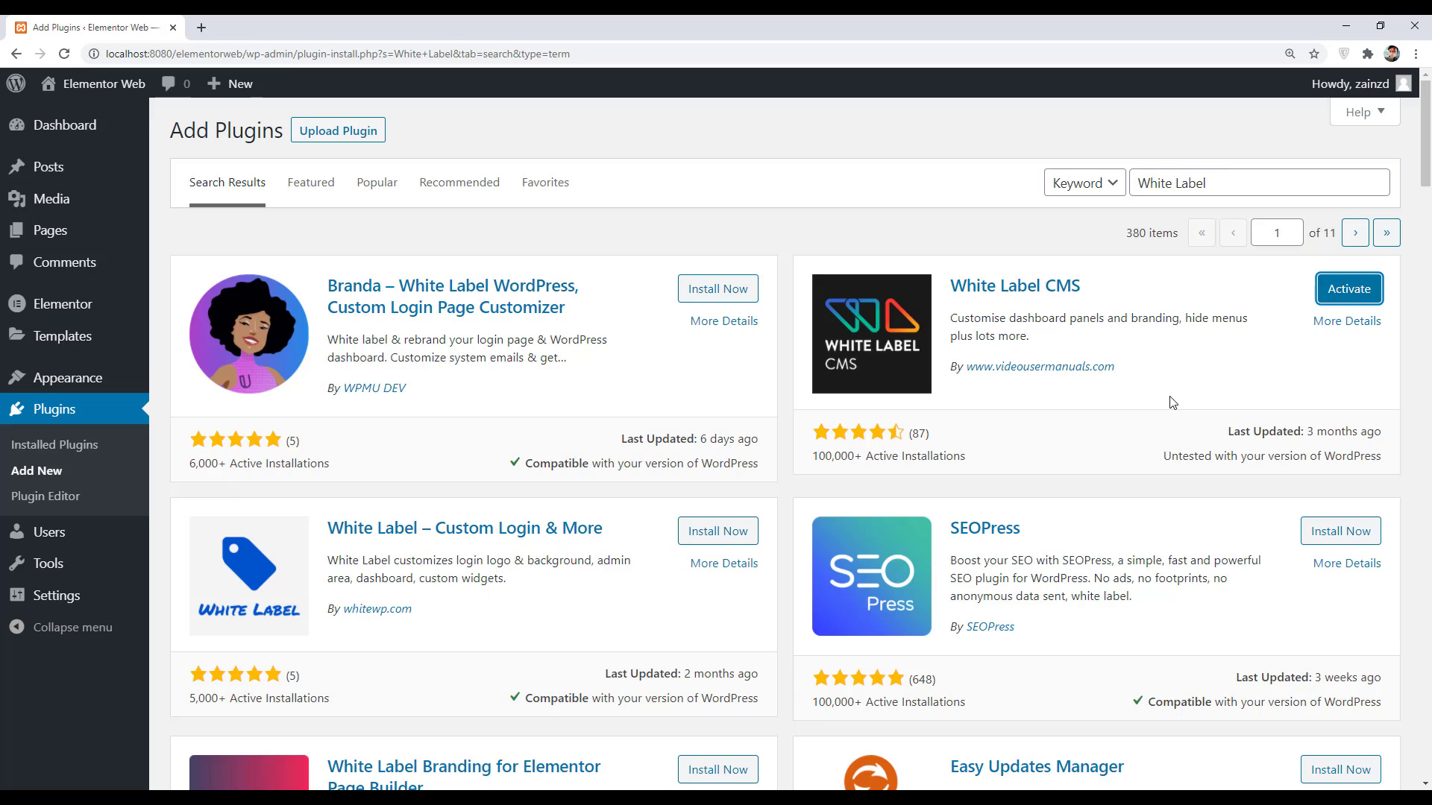
left_click(1333, 296)
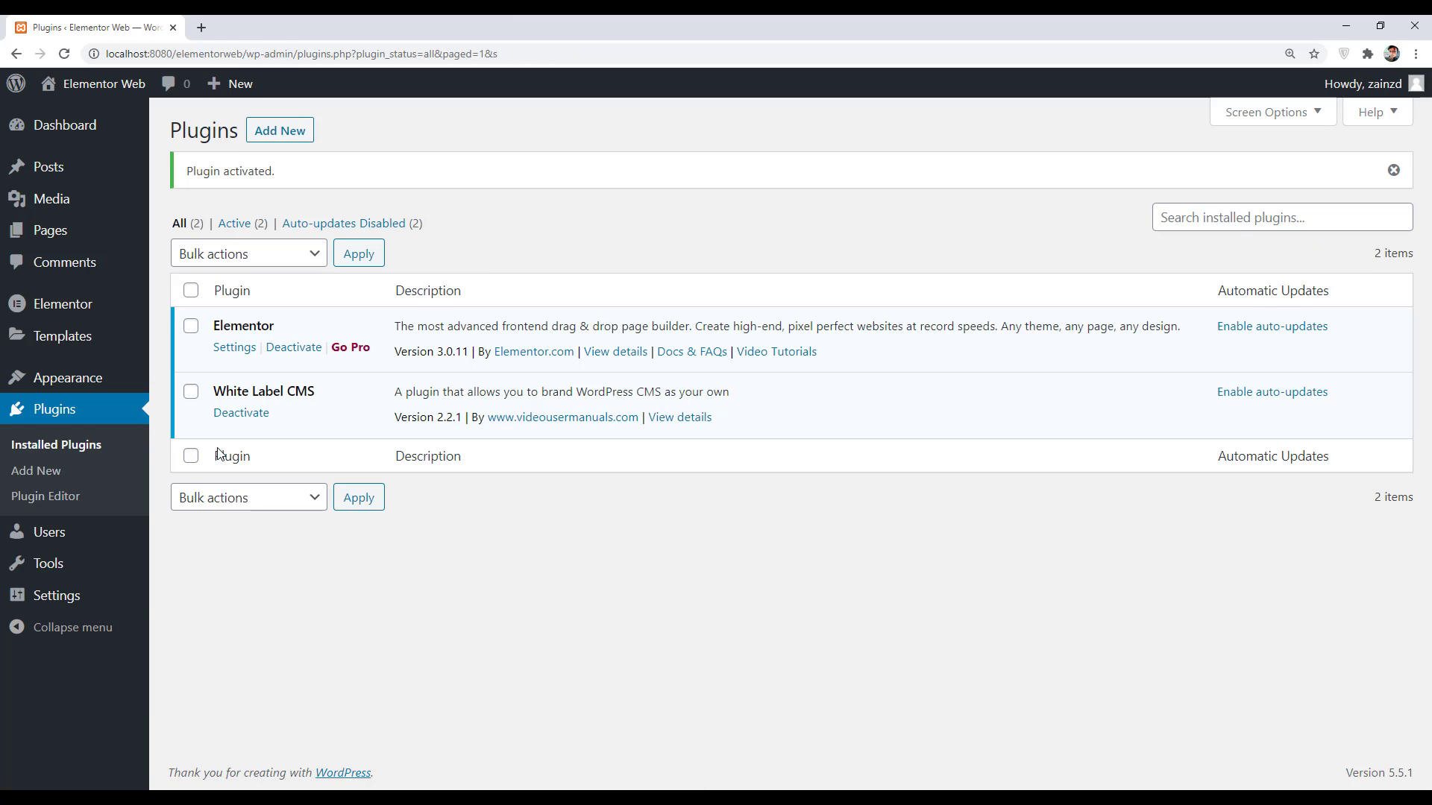
mouse_move(71, 603)
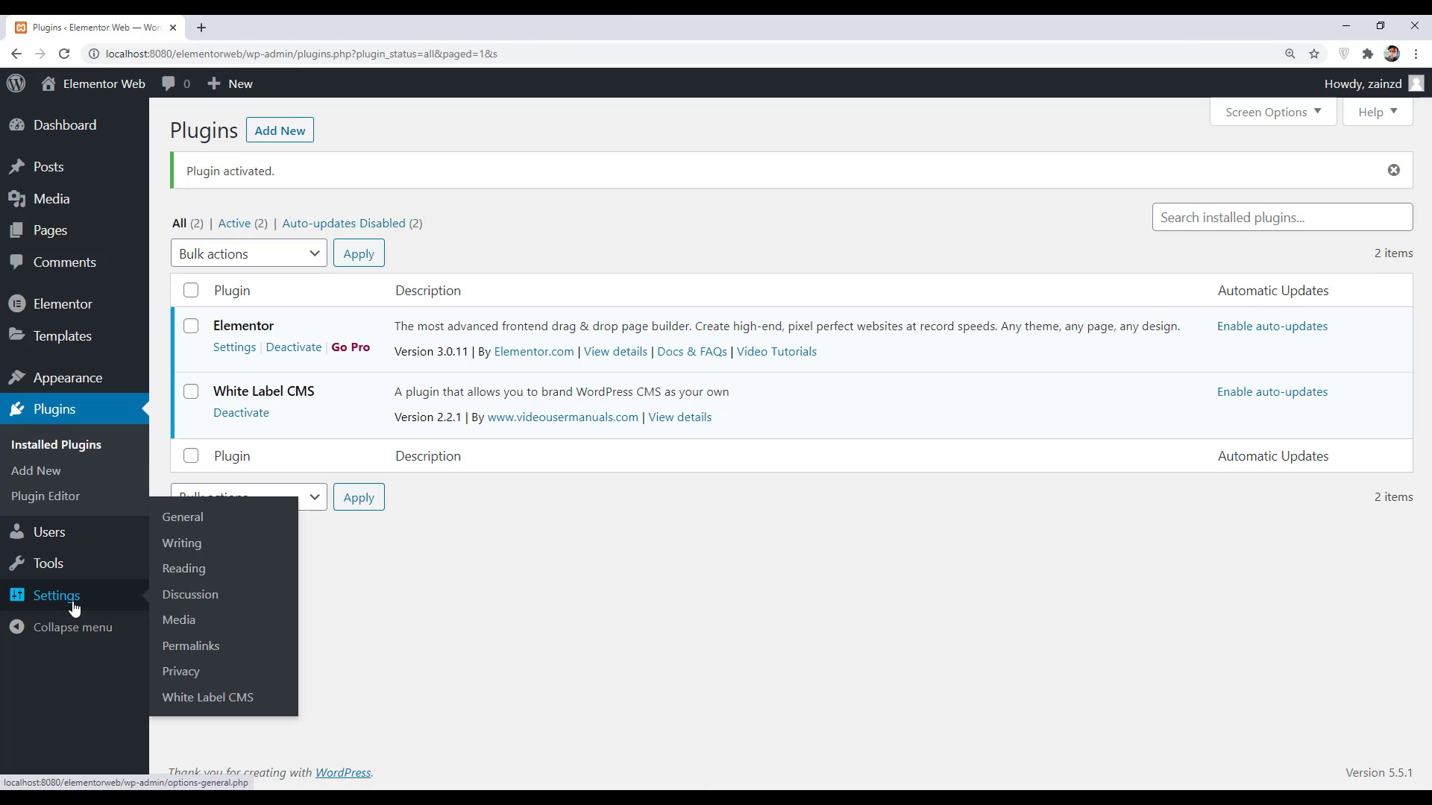
left_click(220, 701)
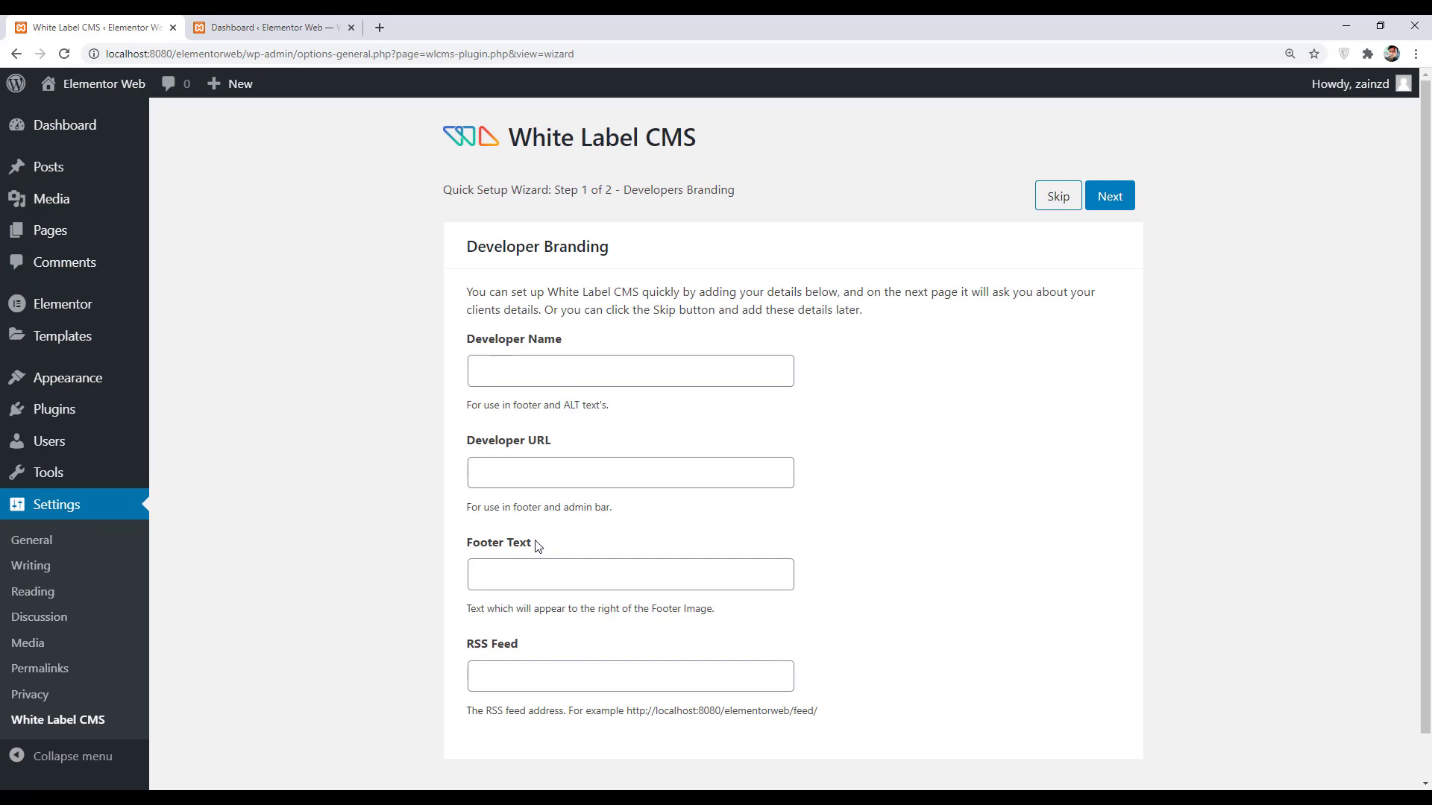
left_click(533, 368)
type("Zayn")
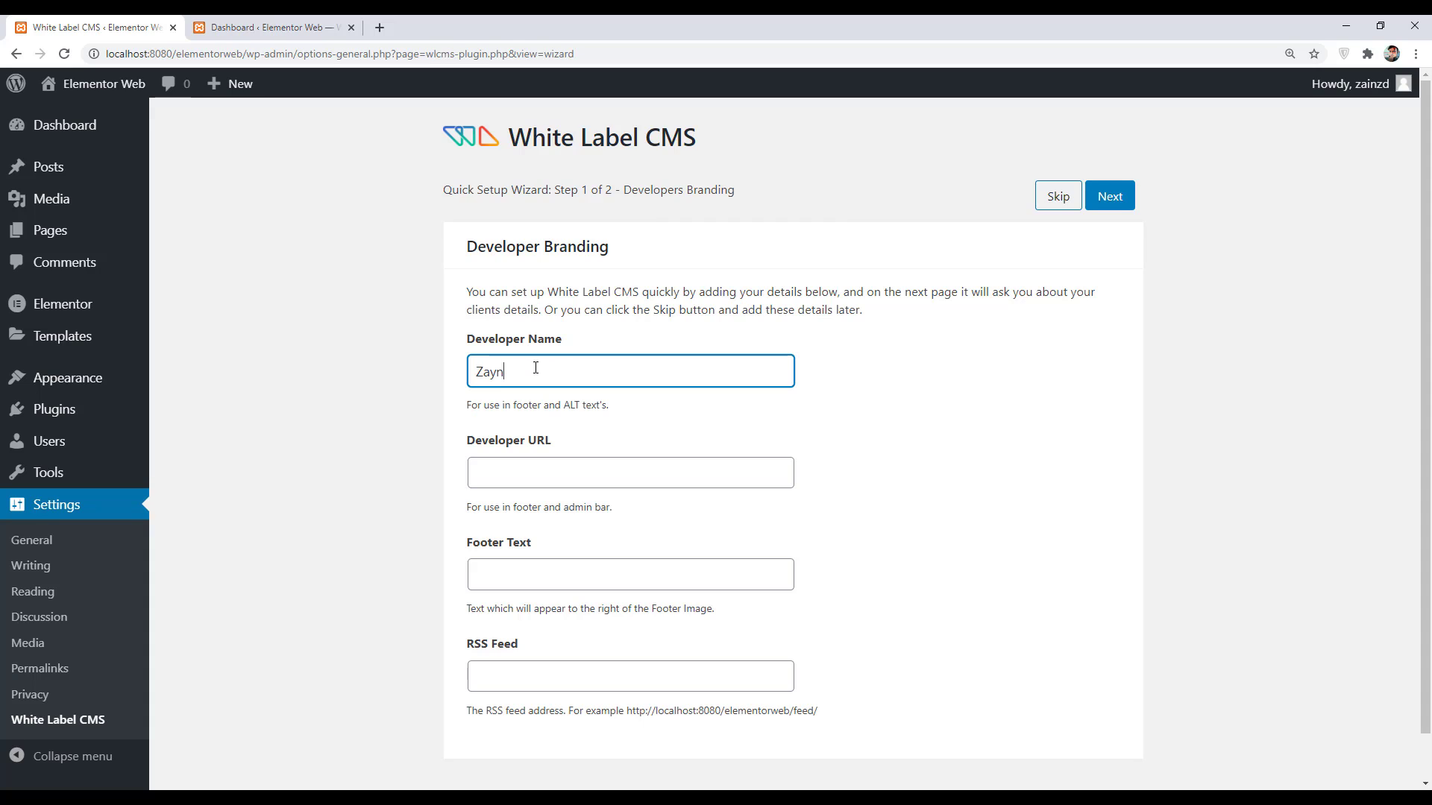
left_click(506, 480)
type("https://yourw")
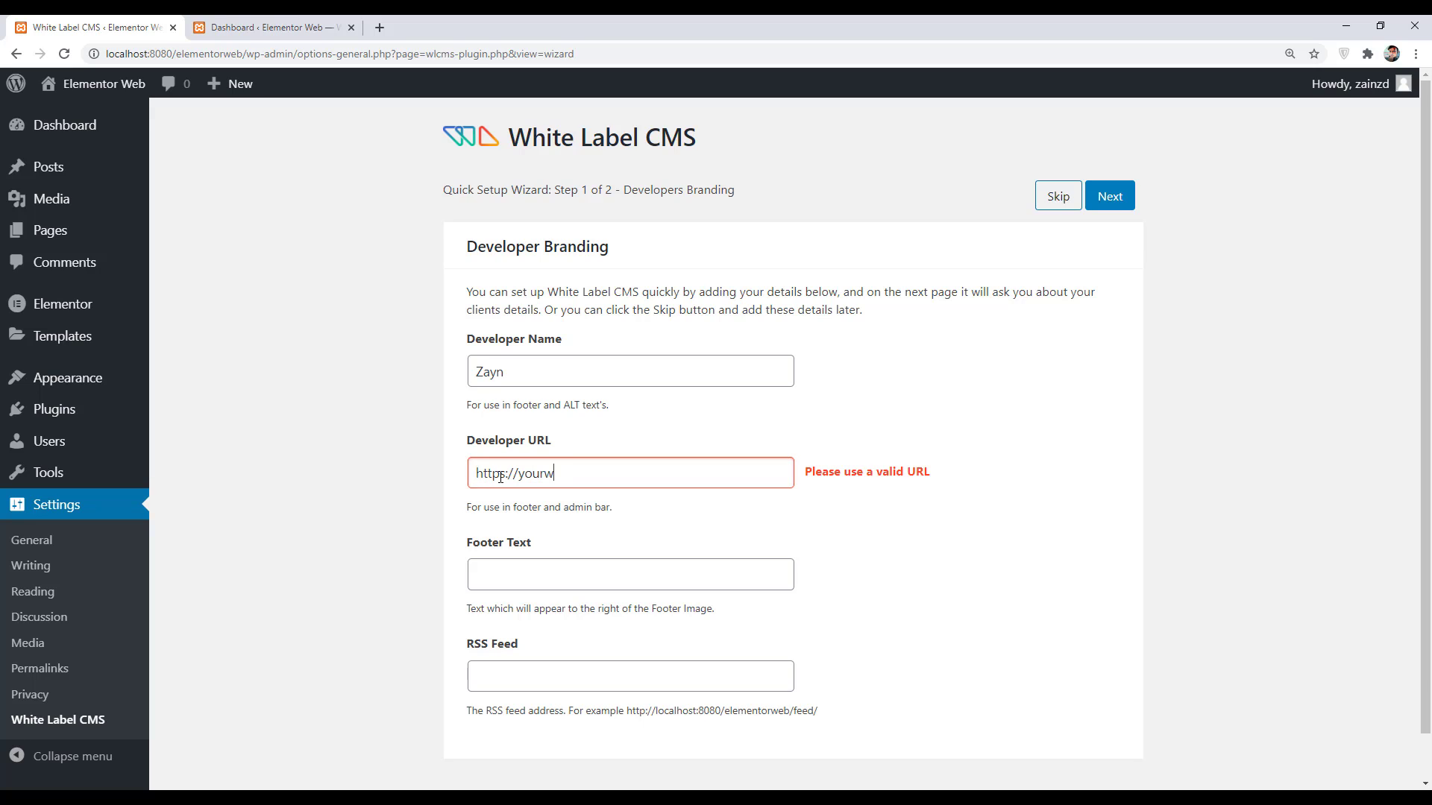
type("ebsite.com")
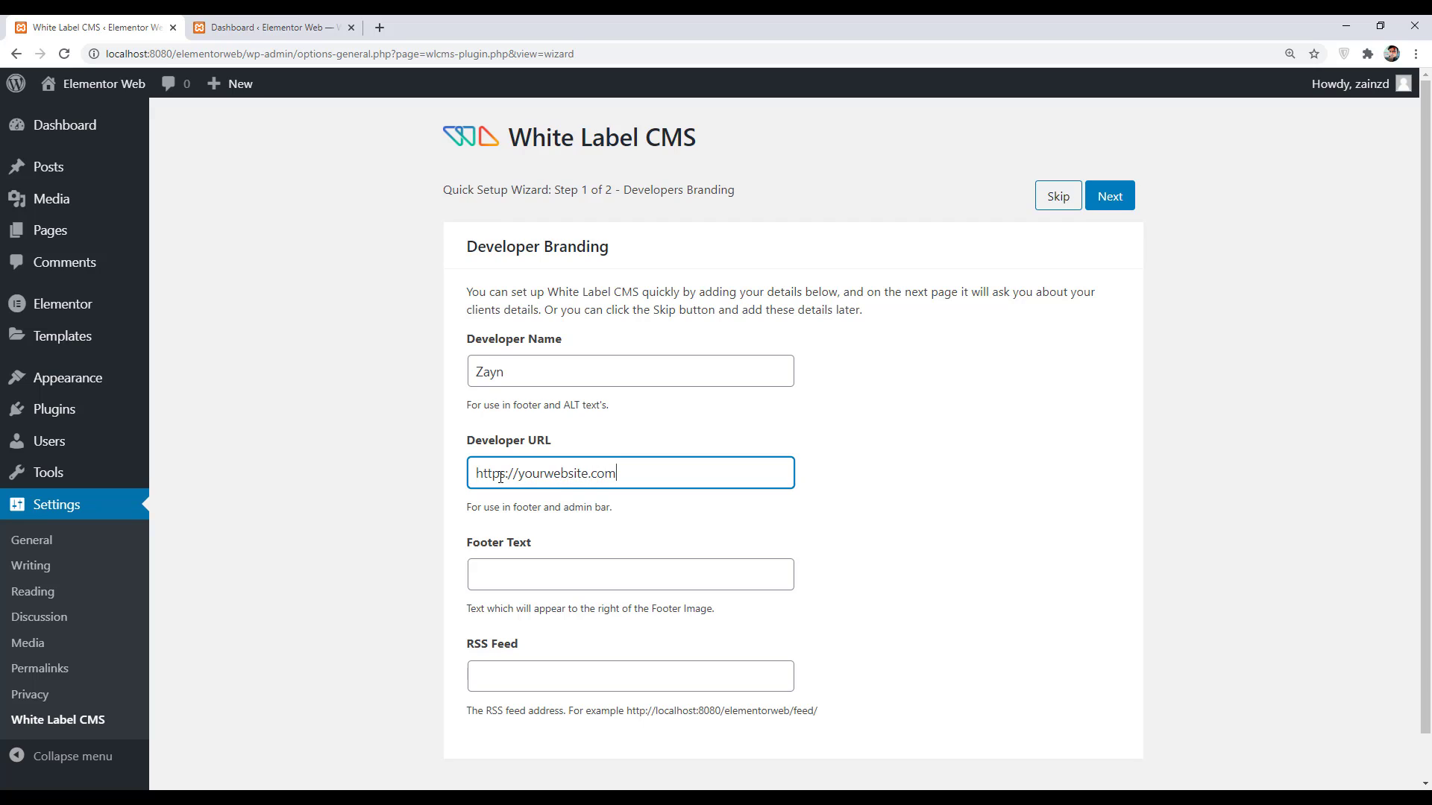
- Compare the dashboard's current footer credit, then advance the wizard to Client Branding
left_click(518, 574)
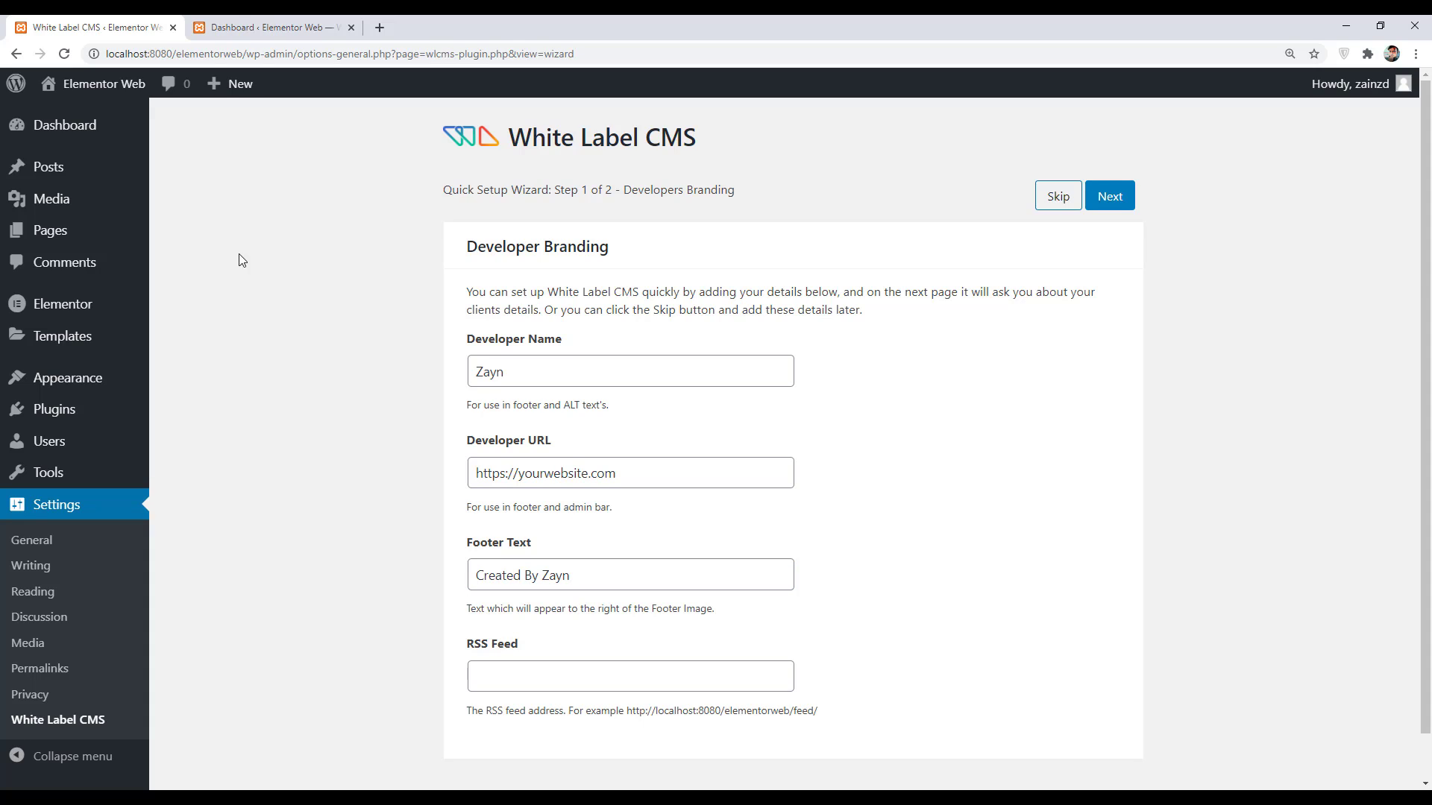
left_click(240, 19)
left_click_drag(406, 774, 171, 784)
left_click(97, 27)
left_click(517, 677)
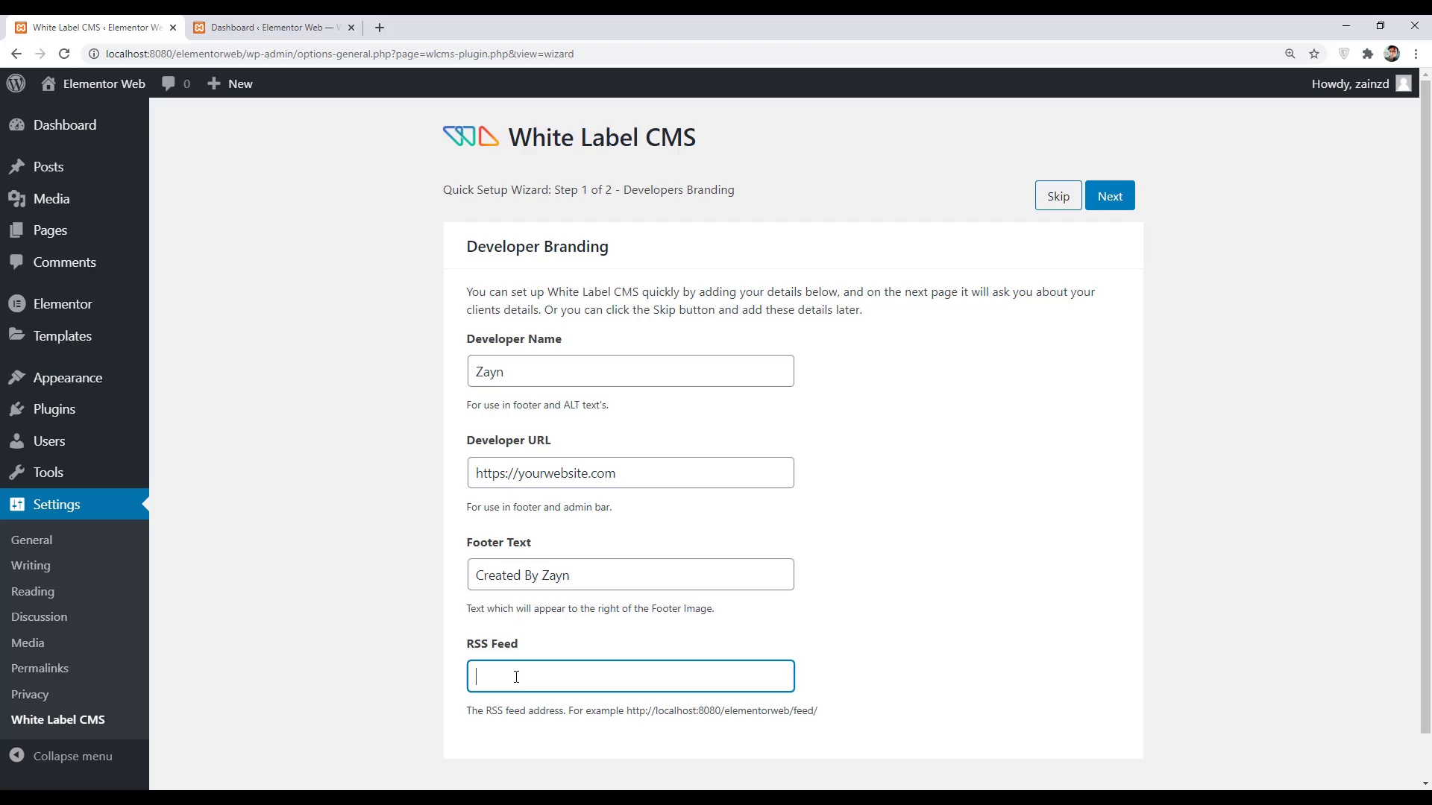
left_click(1110, 195)
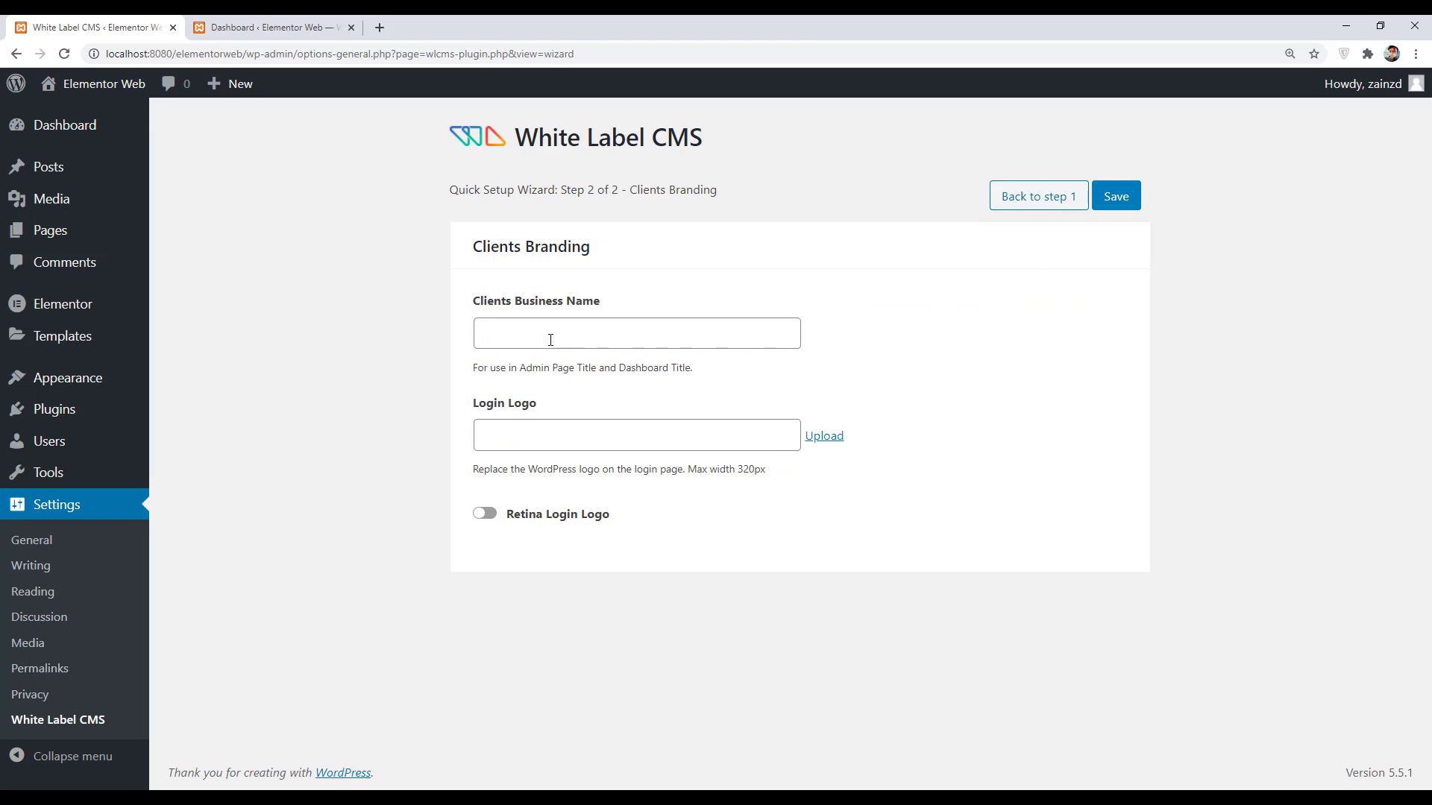
- Enter 'X Company' as client business name, use vawes.png as the login logo, and save
left_click(532, 326)
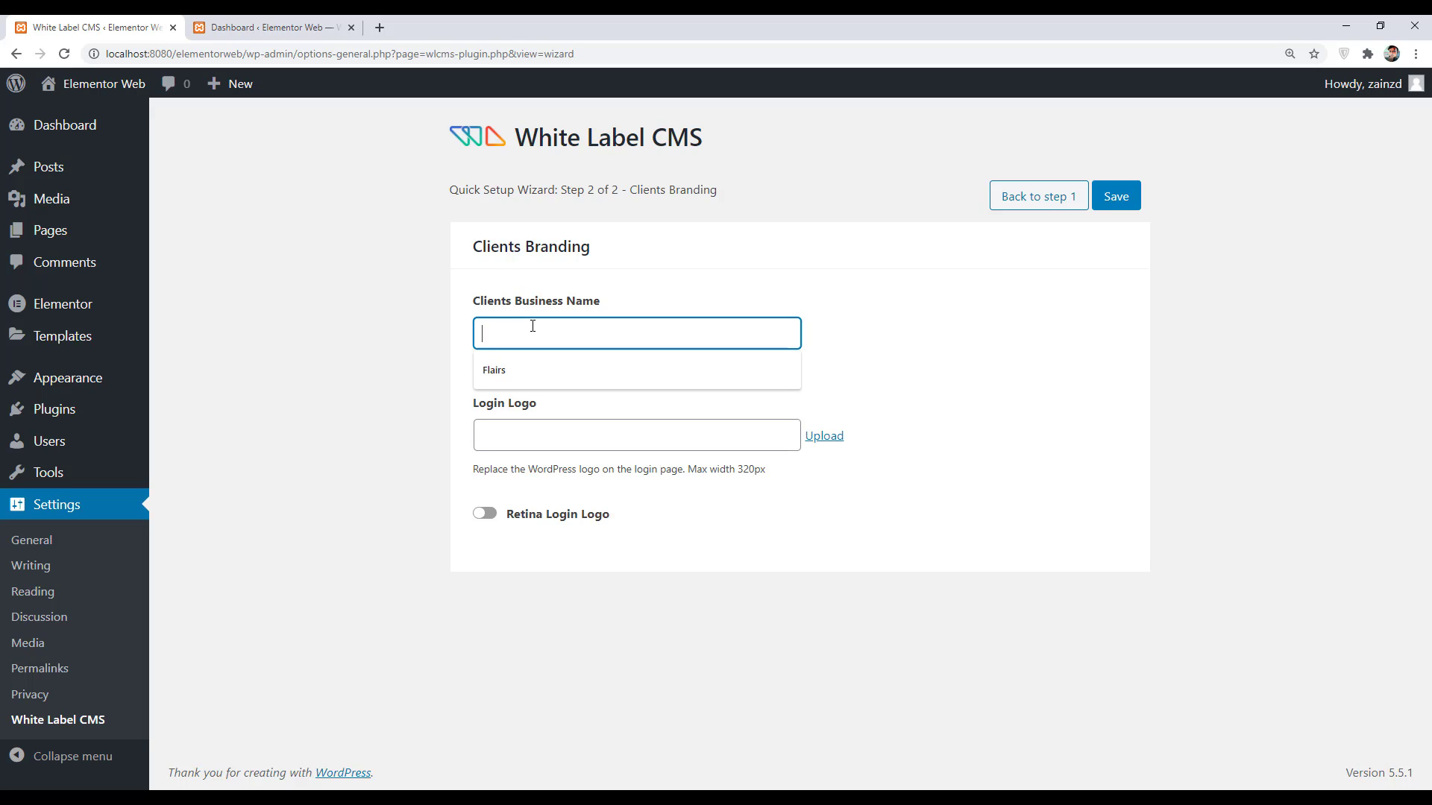
type("X Company")
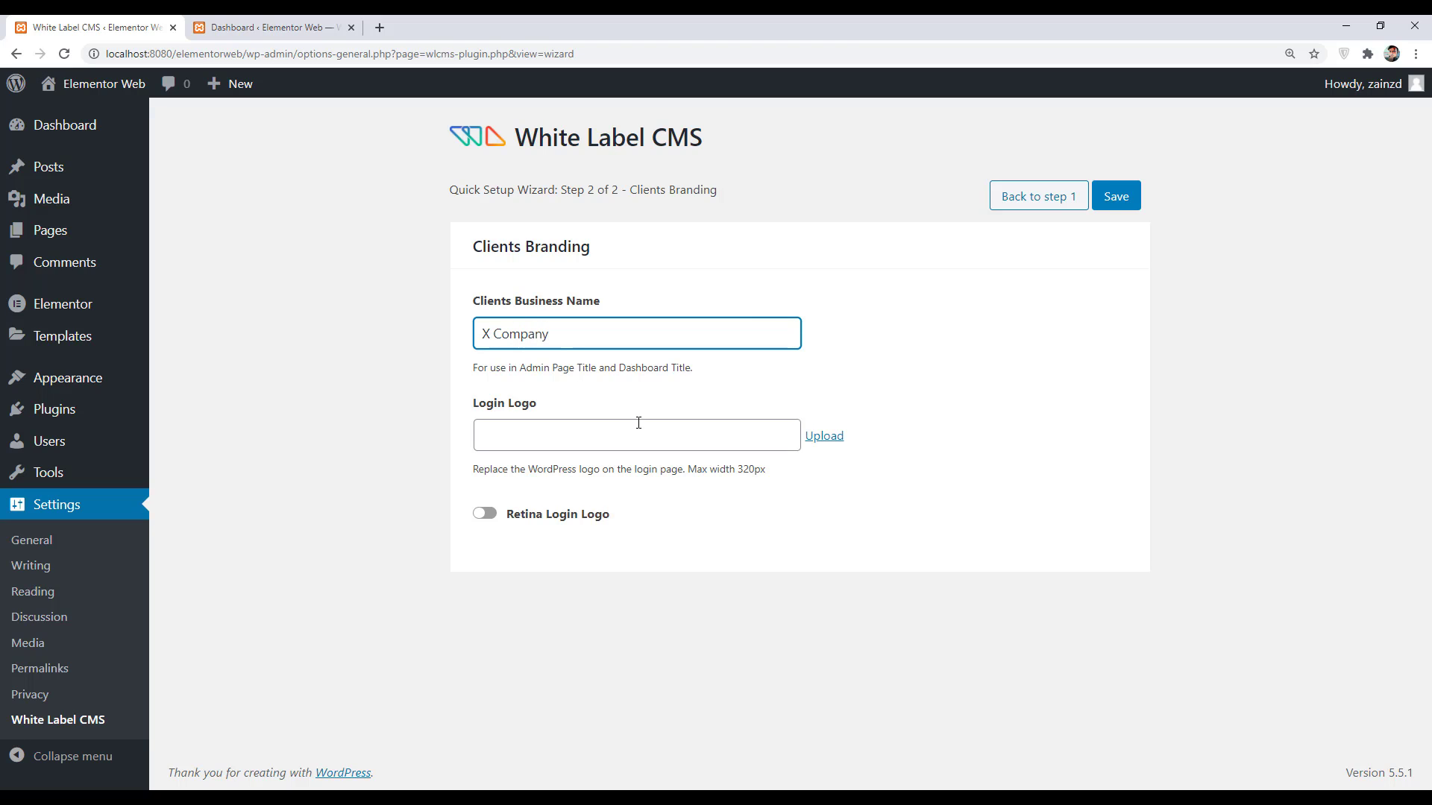
left_click(824, 437)
left_click(623, 373)
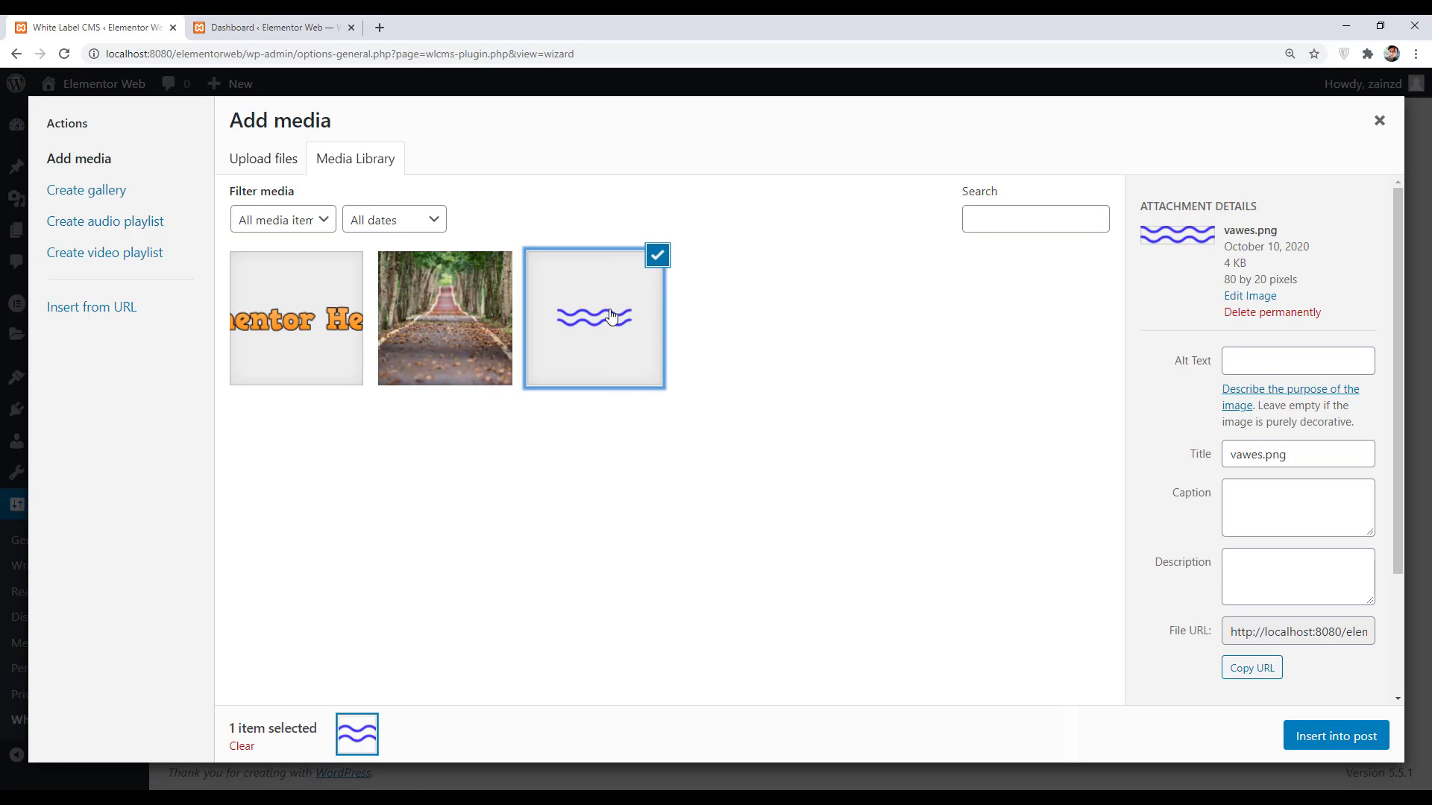
left_click(1336, 736)
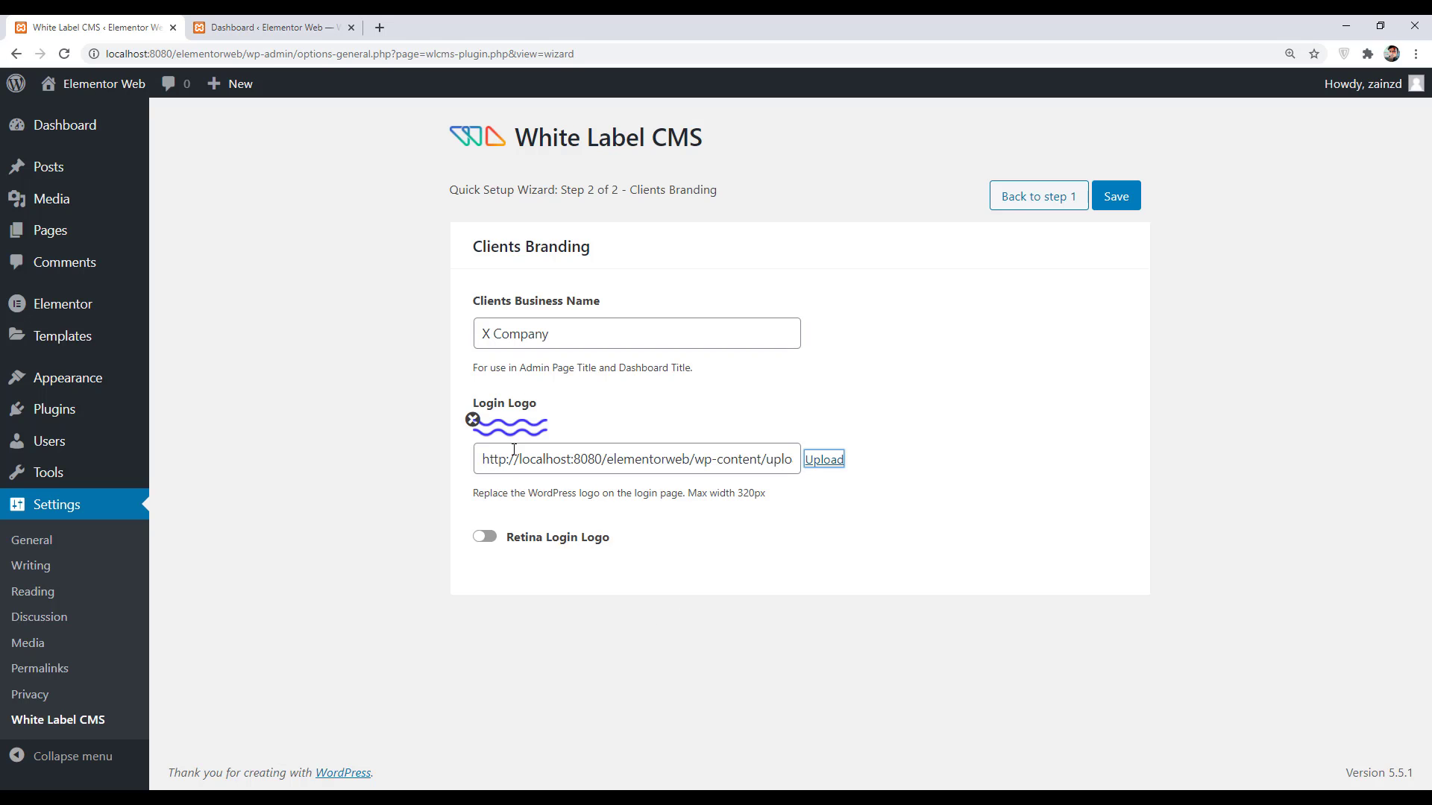
left_click(1126, 199)
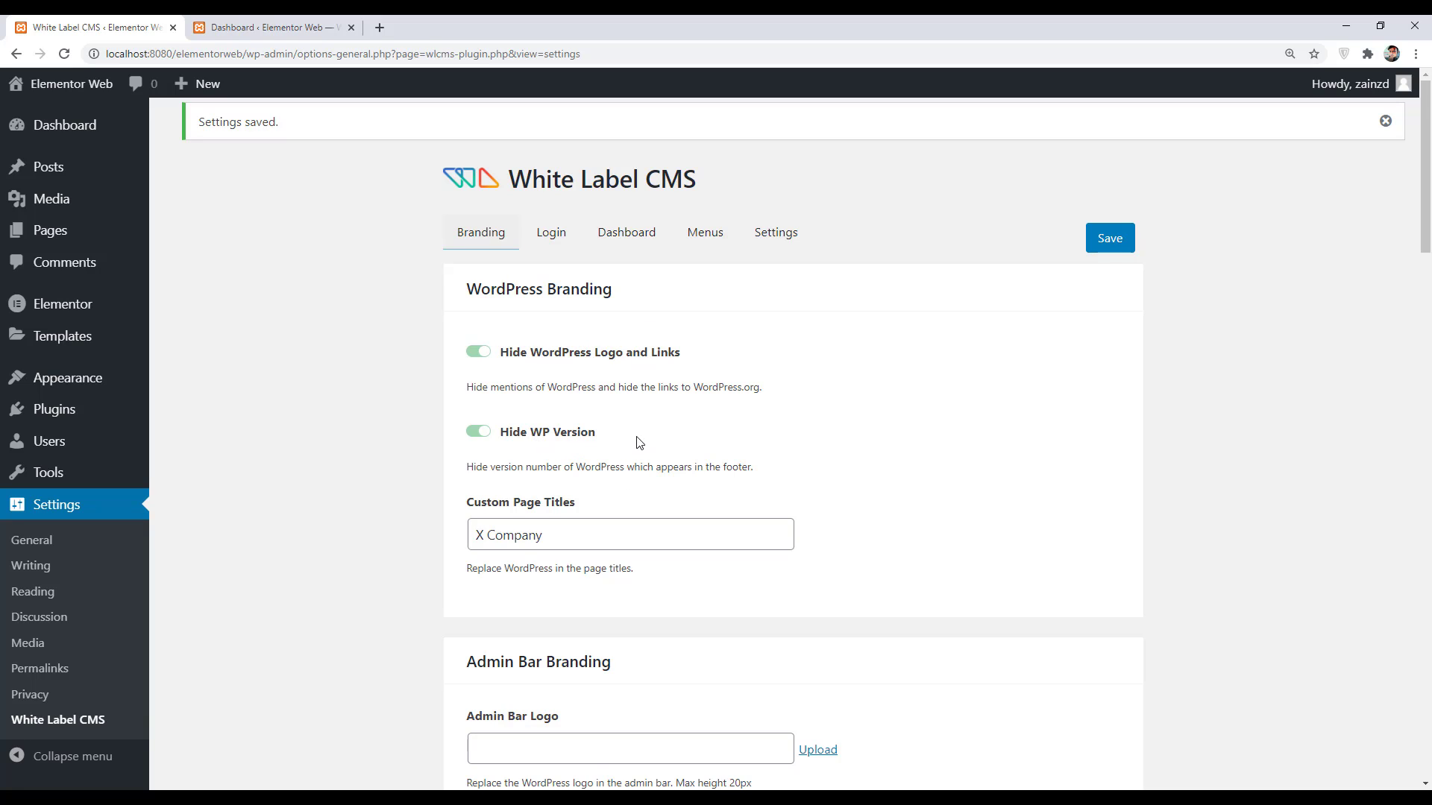
- Review the Branding settings, then show the Login tab's logo and background options
scroll(545, 476, "down", 8)
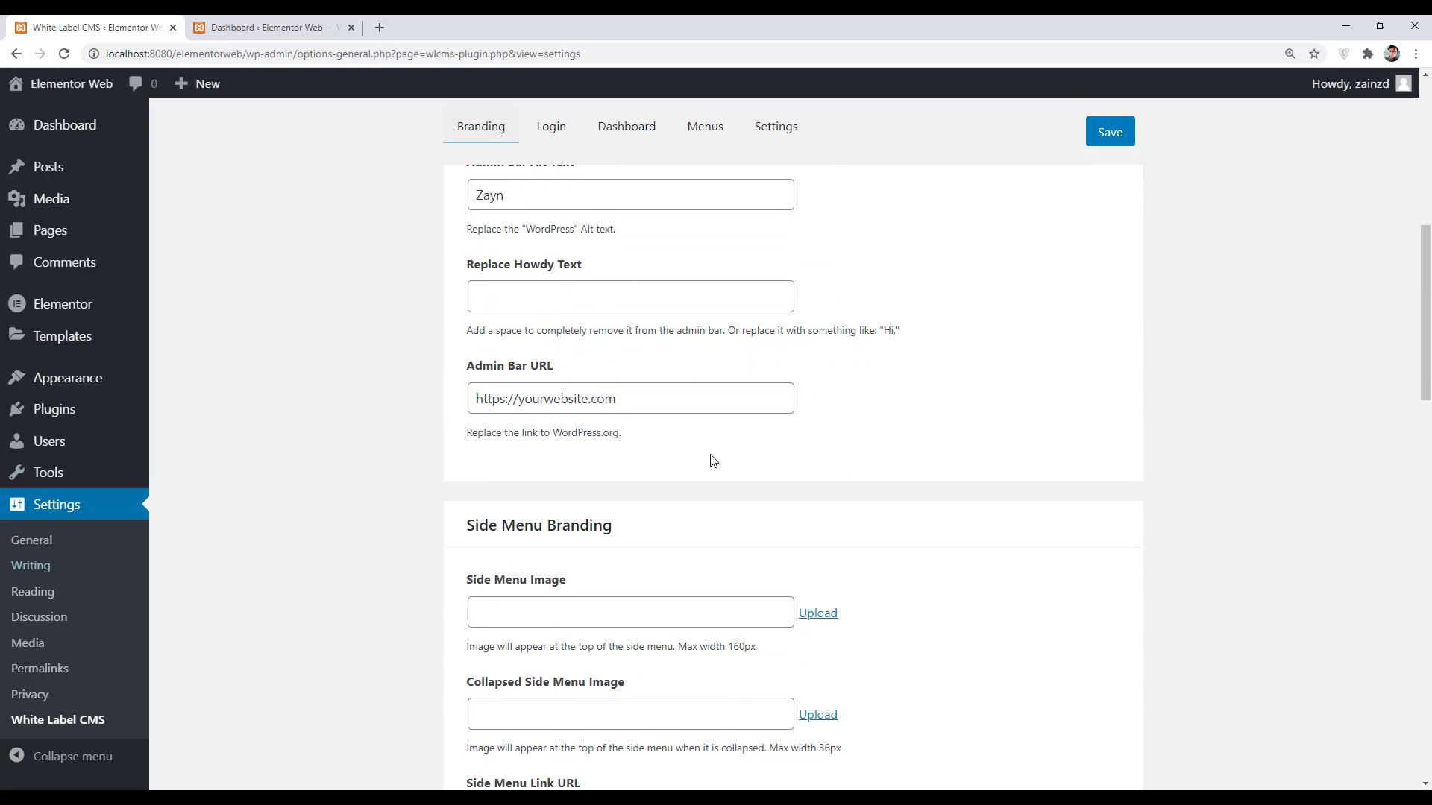
scroll(568, 448, "down", 3)
scroll(568, 631, "up", 4)
scroll(566, 622, "up", 7)
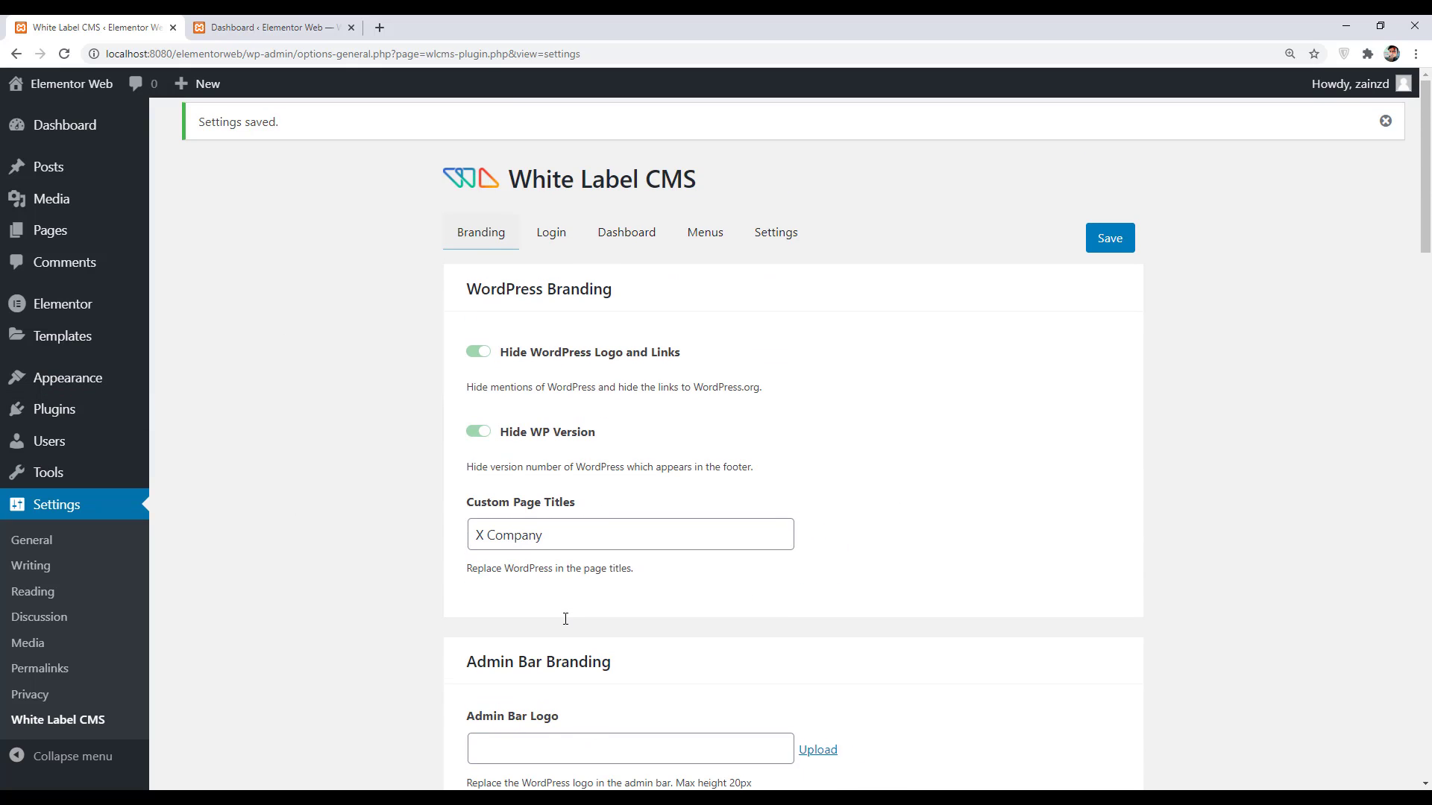
left_click(554, 233)
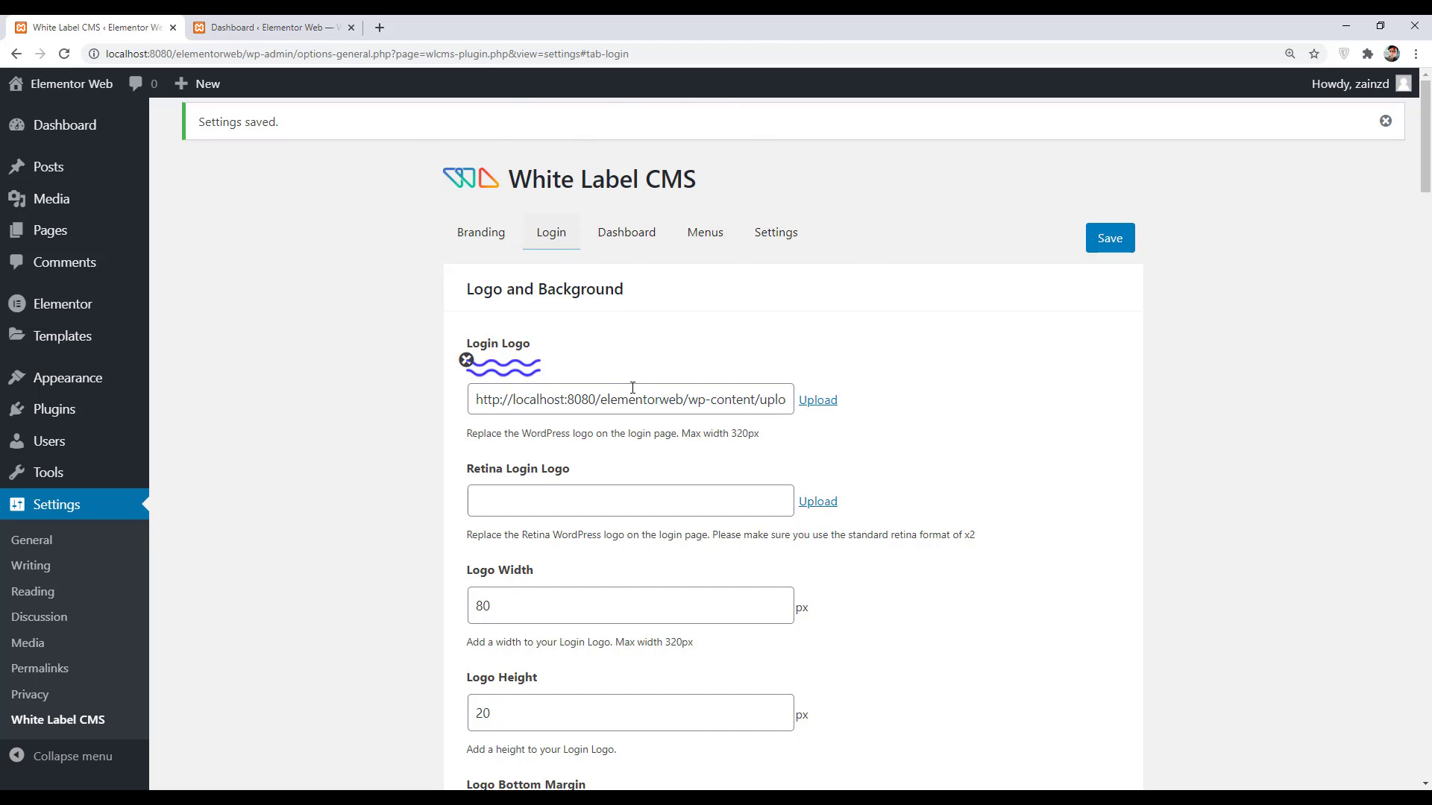
- Set the tree-lined road photo as a full-screen login background and save
scroll(632, 388, "down", 5)
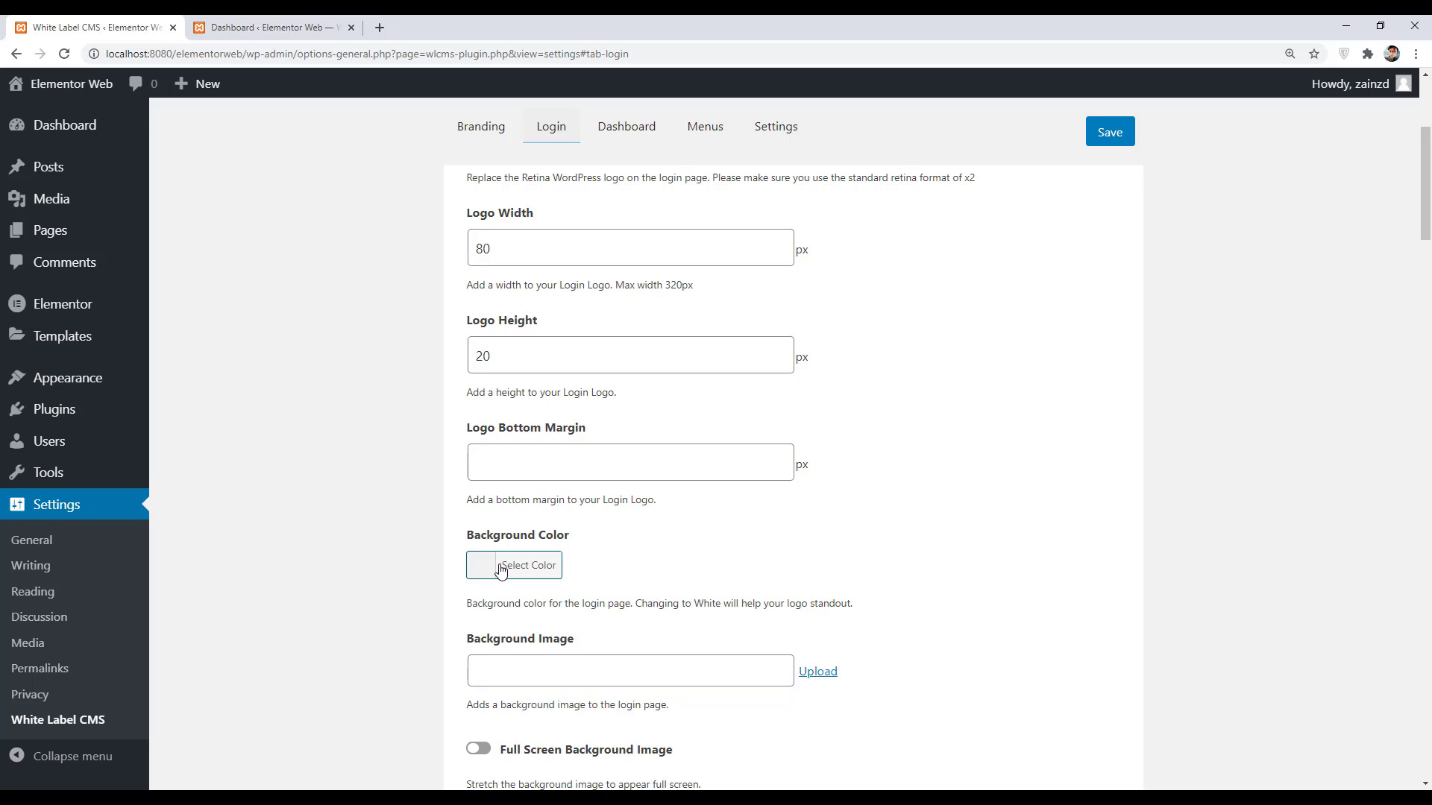
left_click(826, 683)
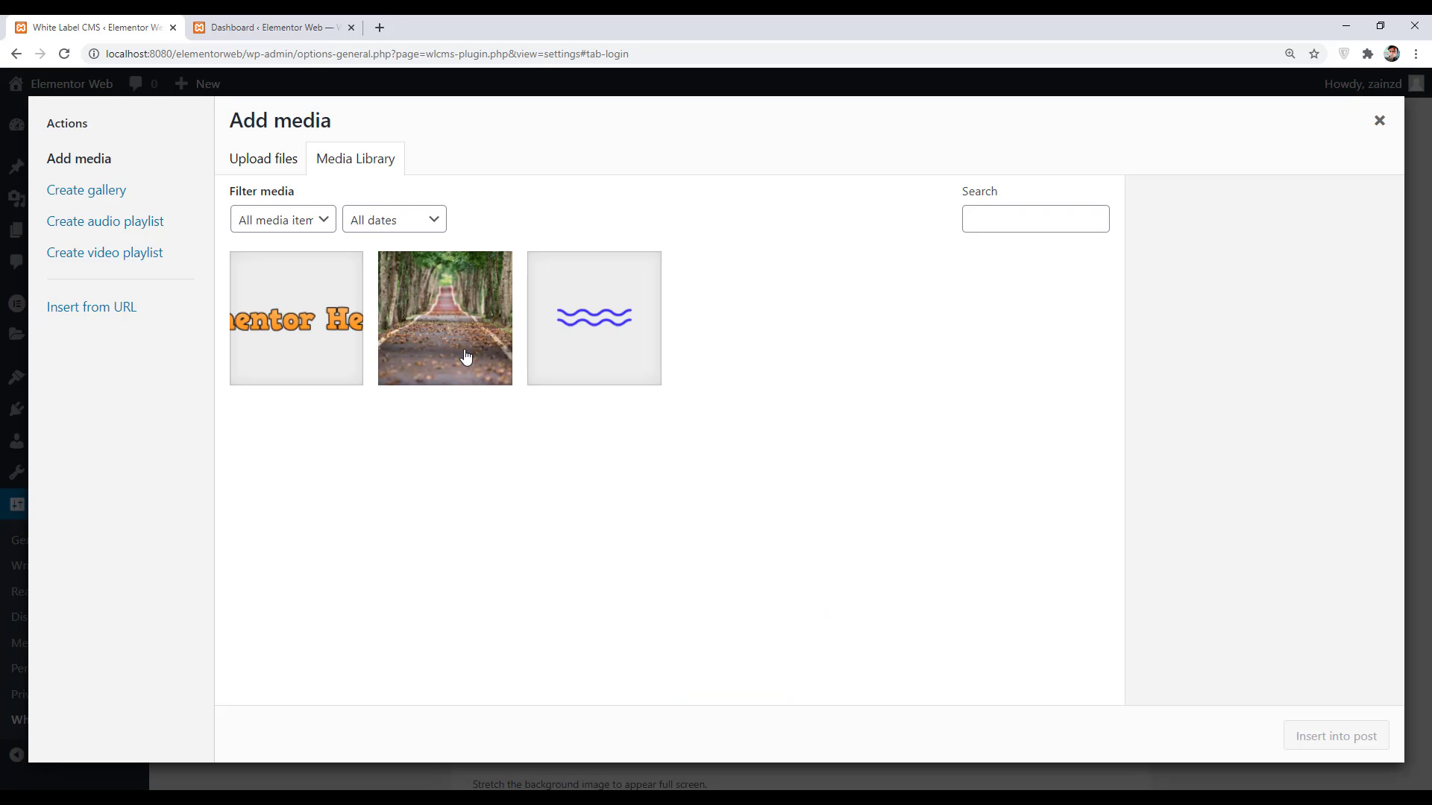
left_click(464, 349)
left_click(1335, 737)
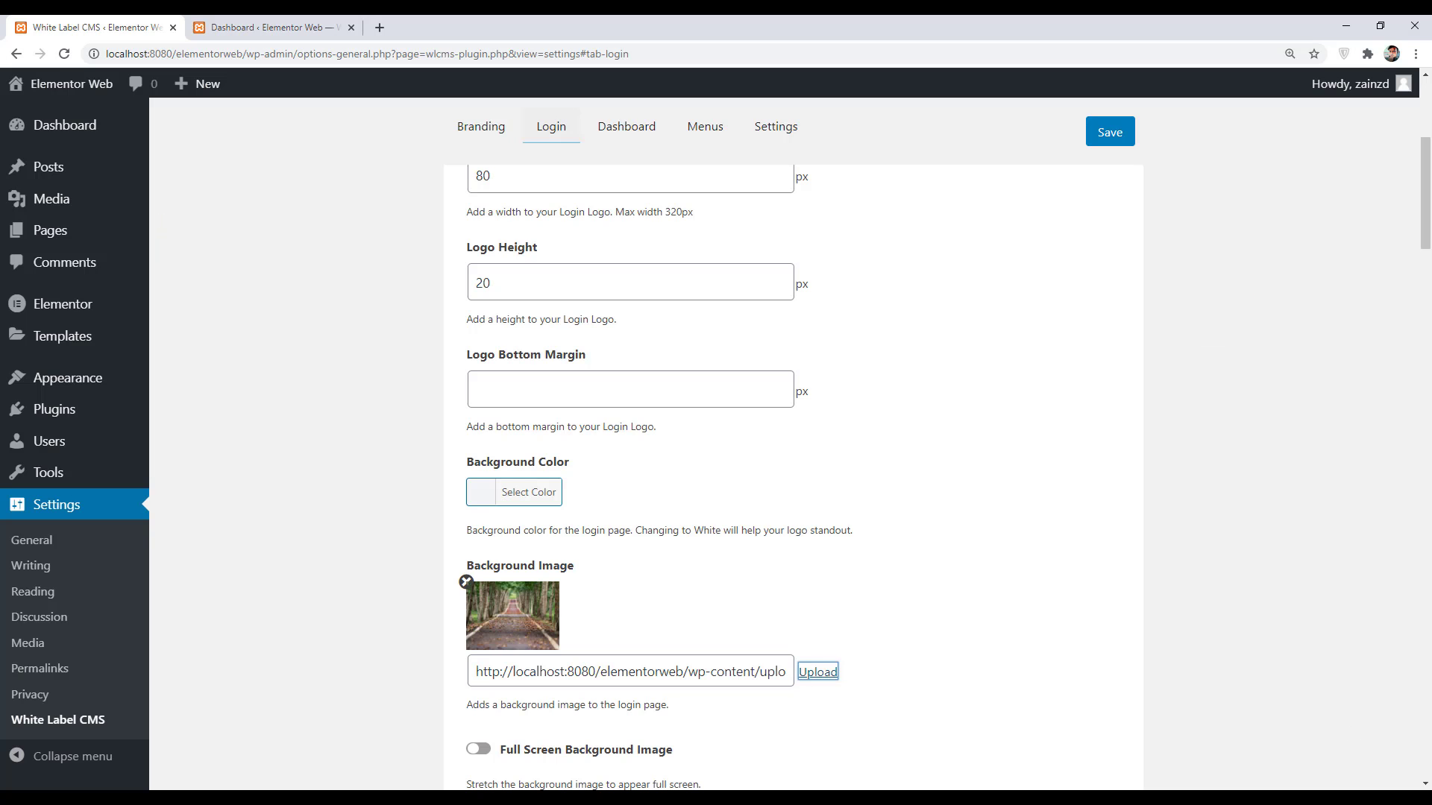
scroll(677, 705, "down", 3)
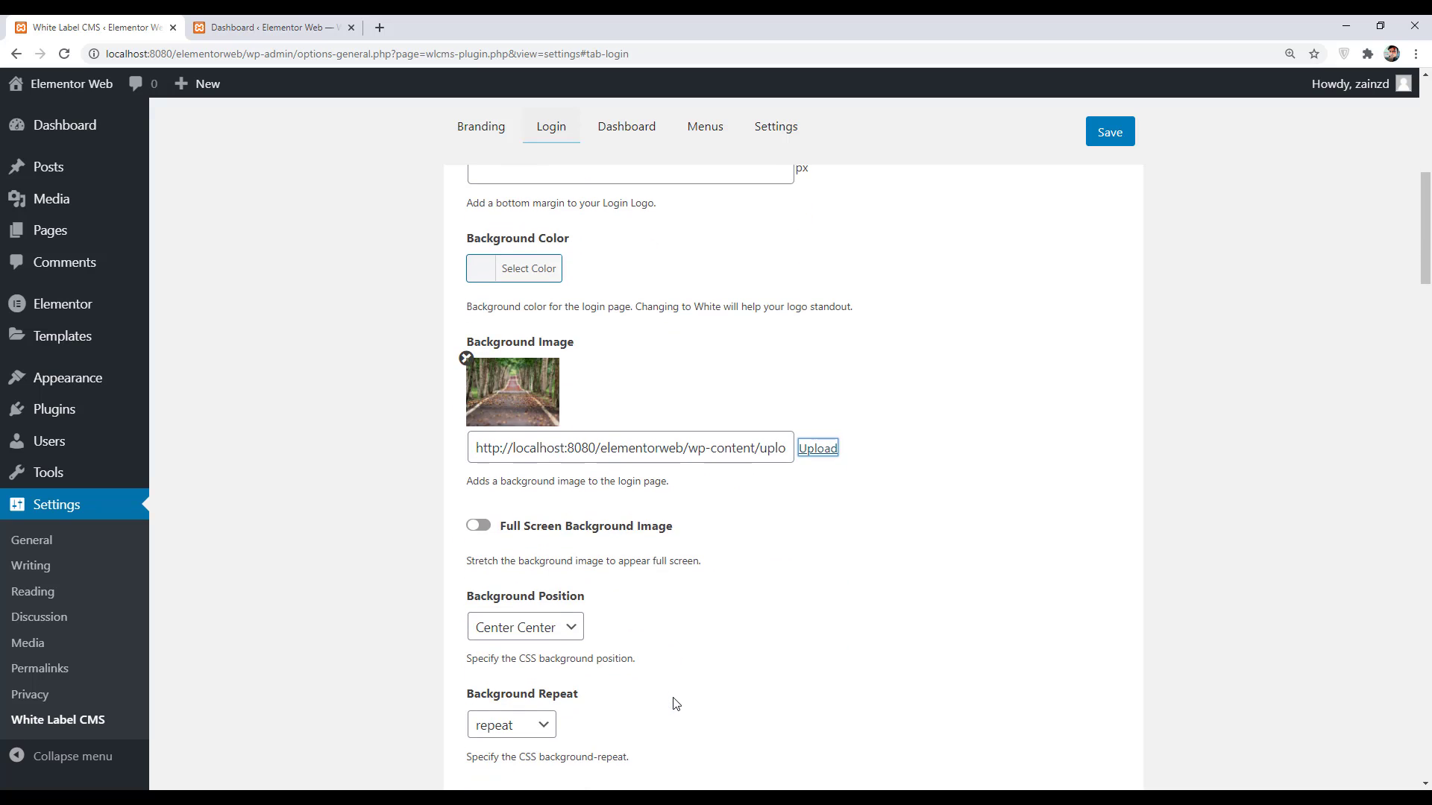
left_click(481, 530)
scroll(838, 607, "down", 3)
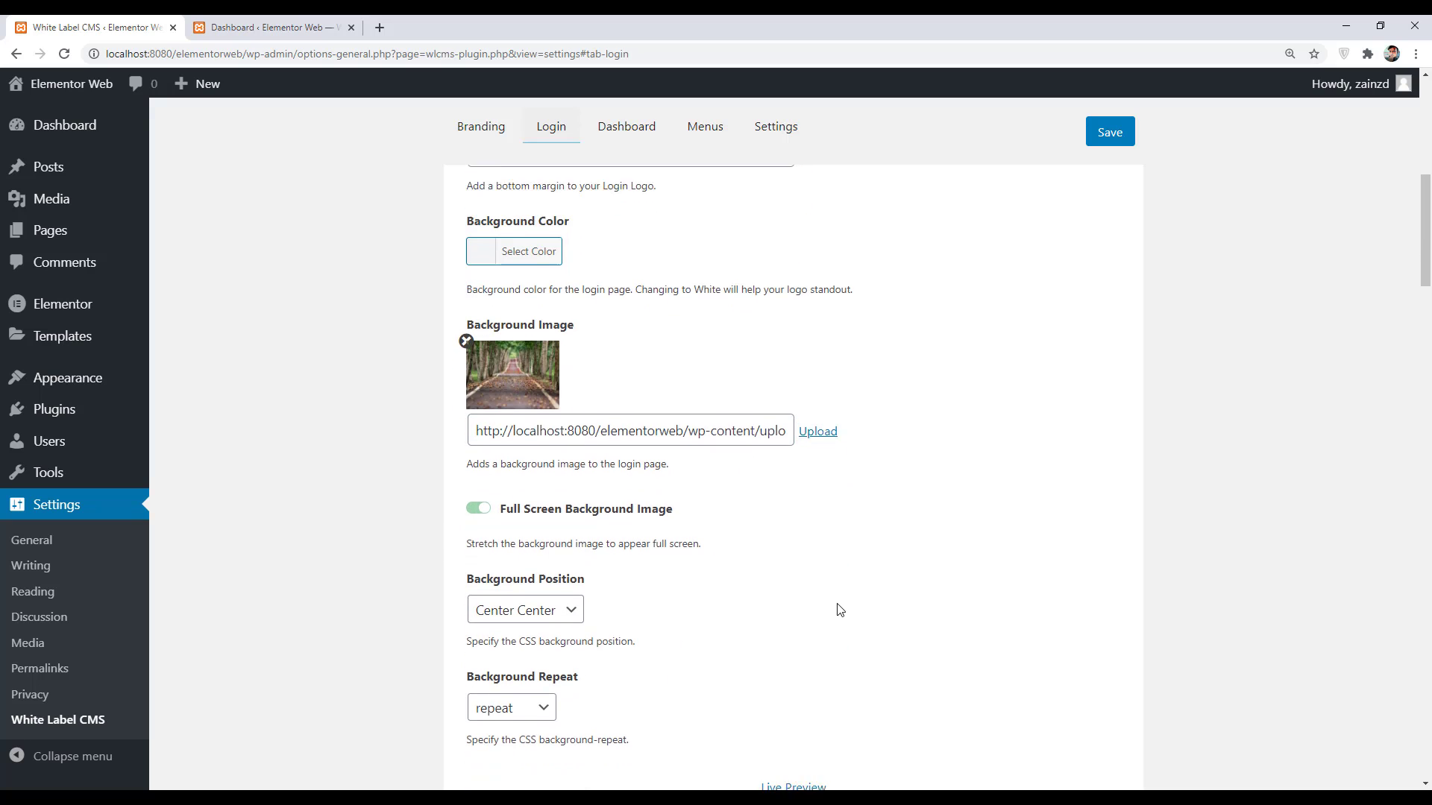
left_click(1107, 134)
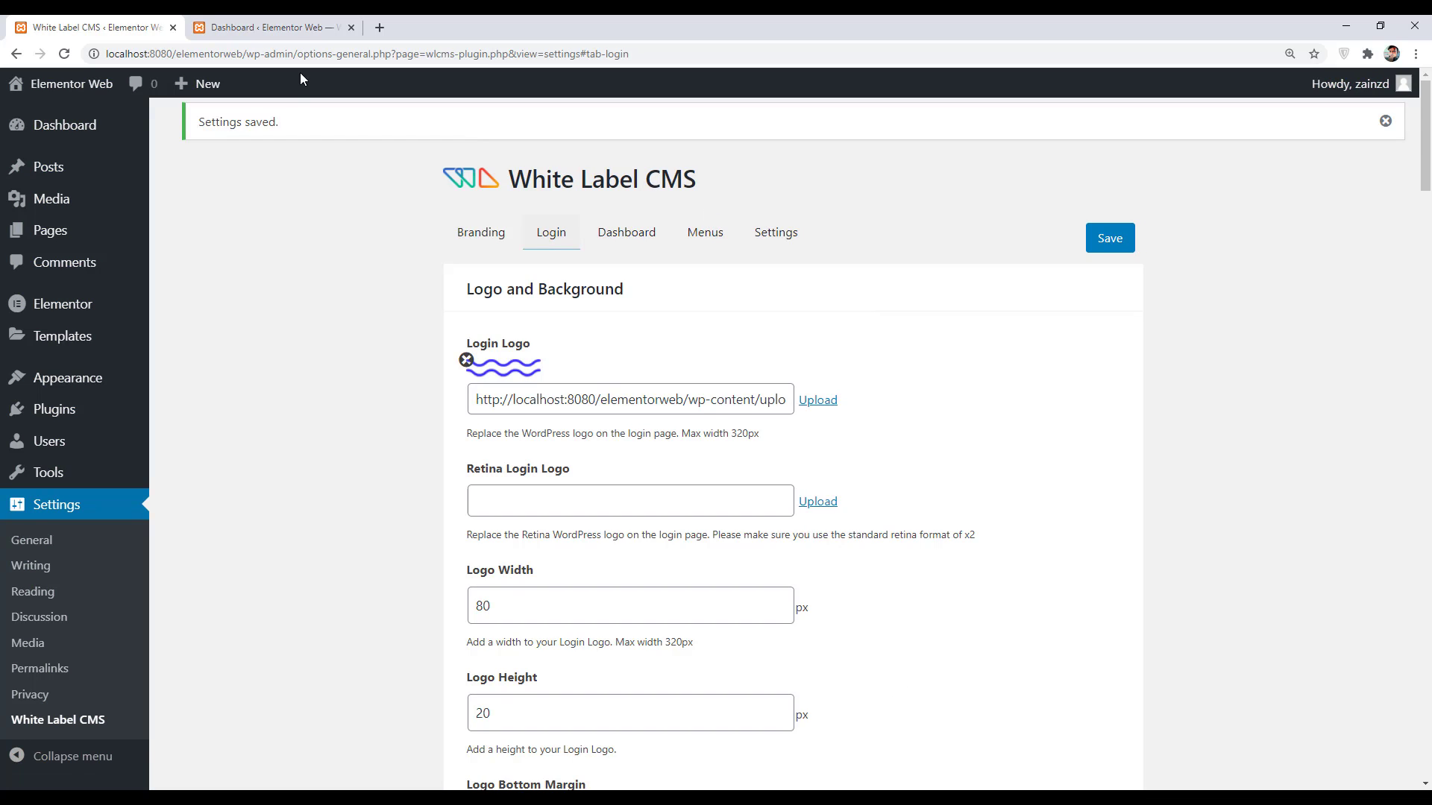
- Load the admin login page in an incognito window and highlight the two links below the form
left_click_drag(294, 51, 79, 62)
key("ctrl+c")
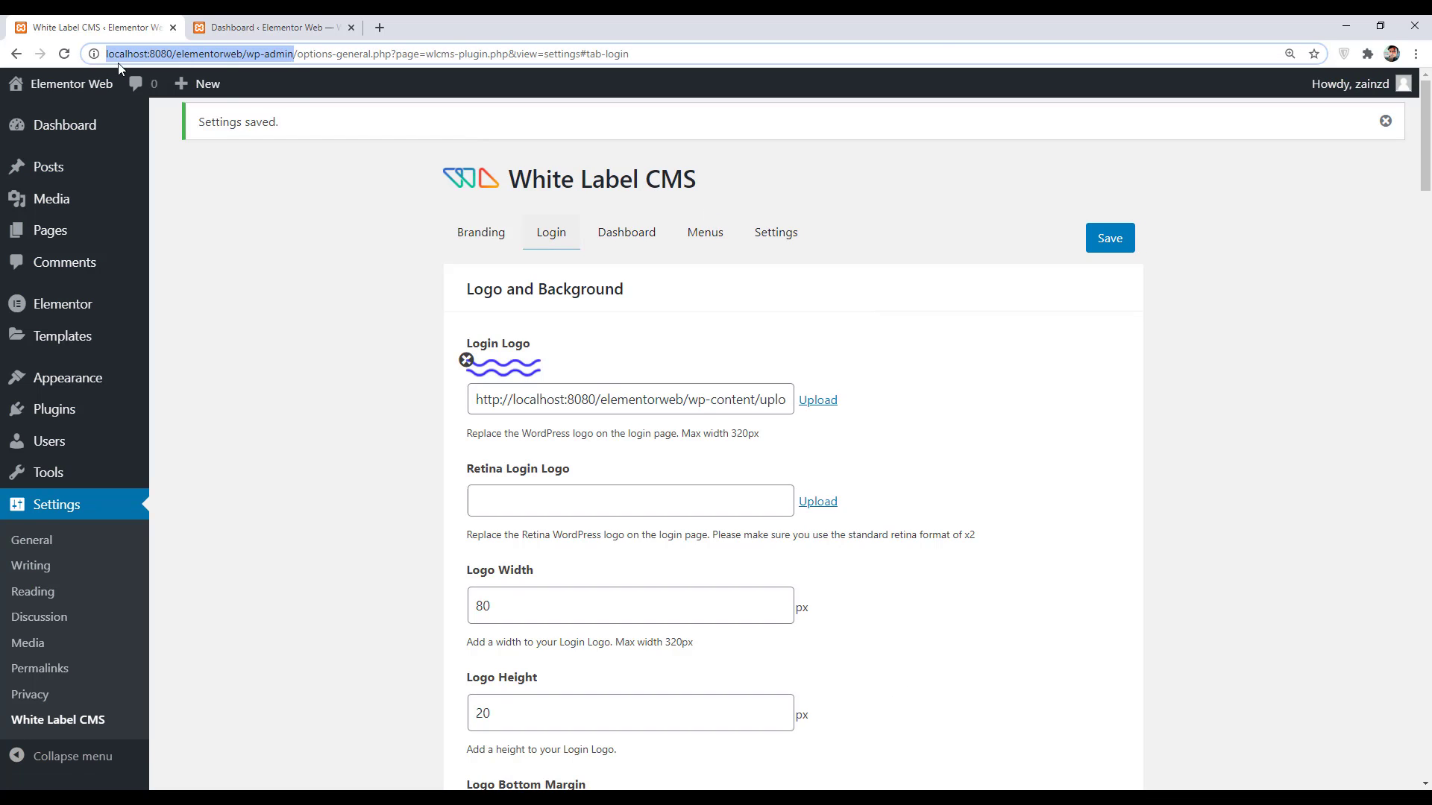
left_click(1416, 53)
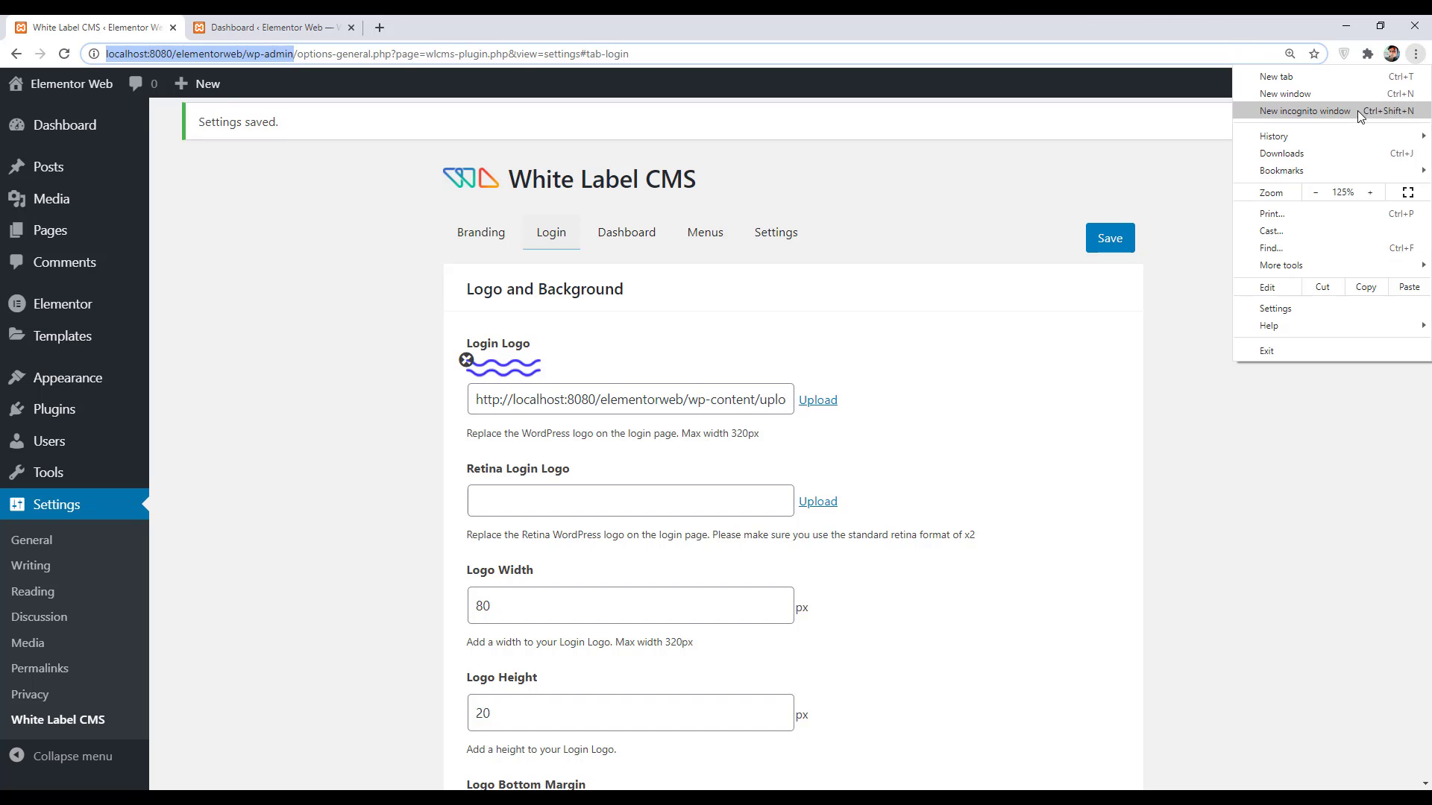
left_click(1358, 110)
key("ctrl+v")
key("Return")
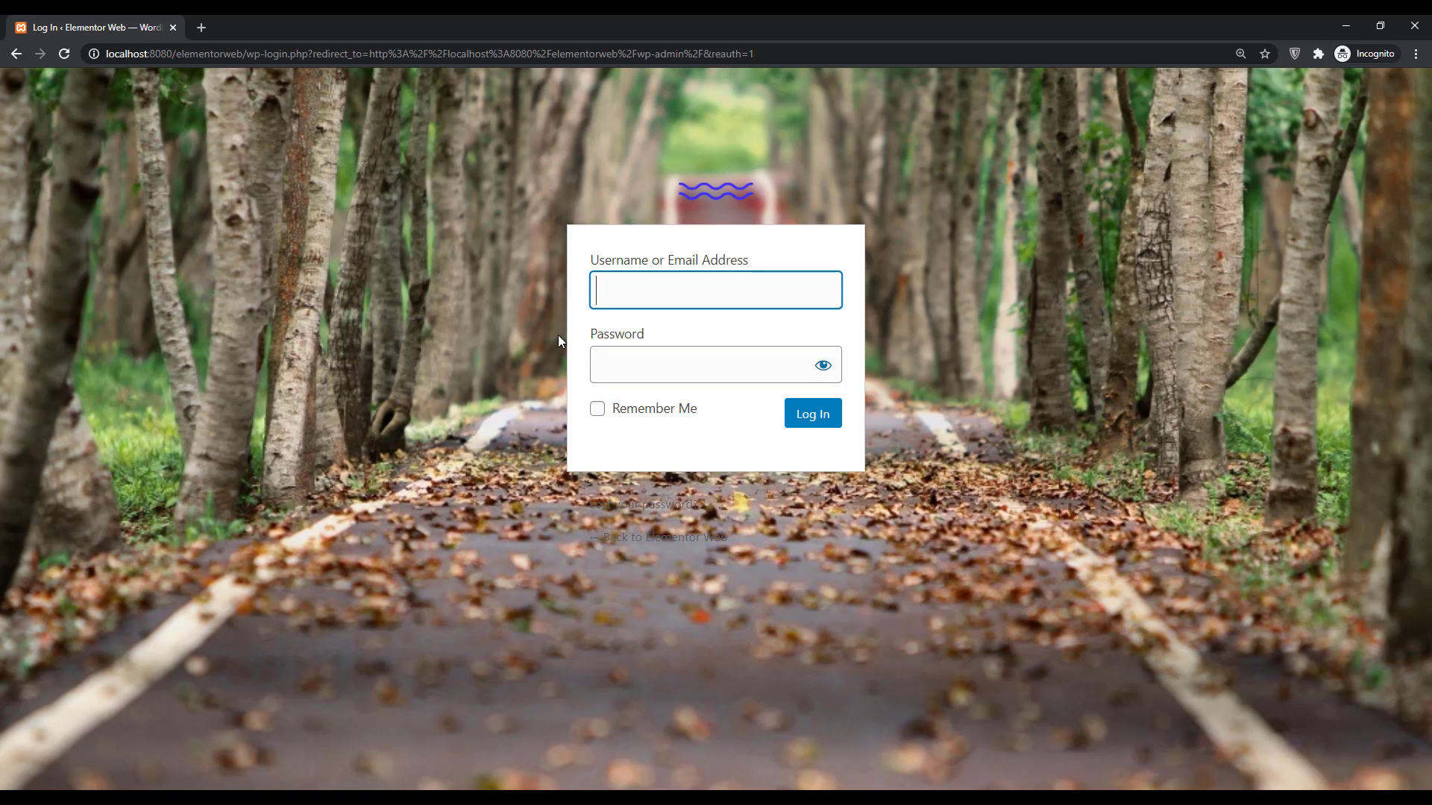
left_click_drag(763, 539, 561, 498)
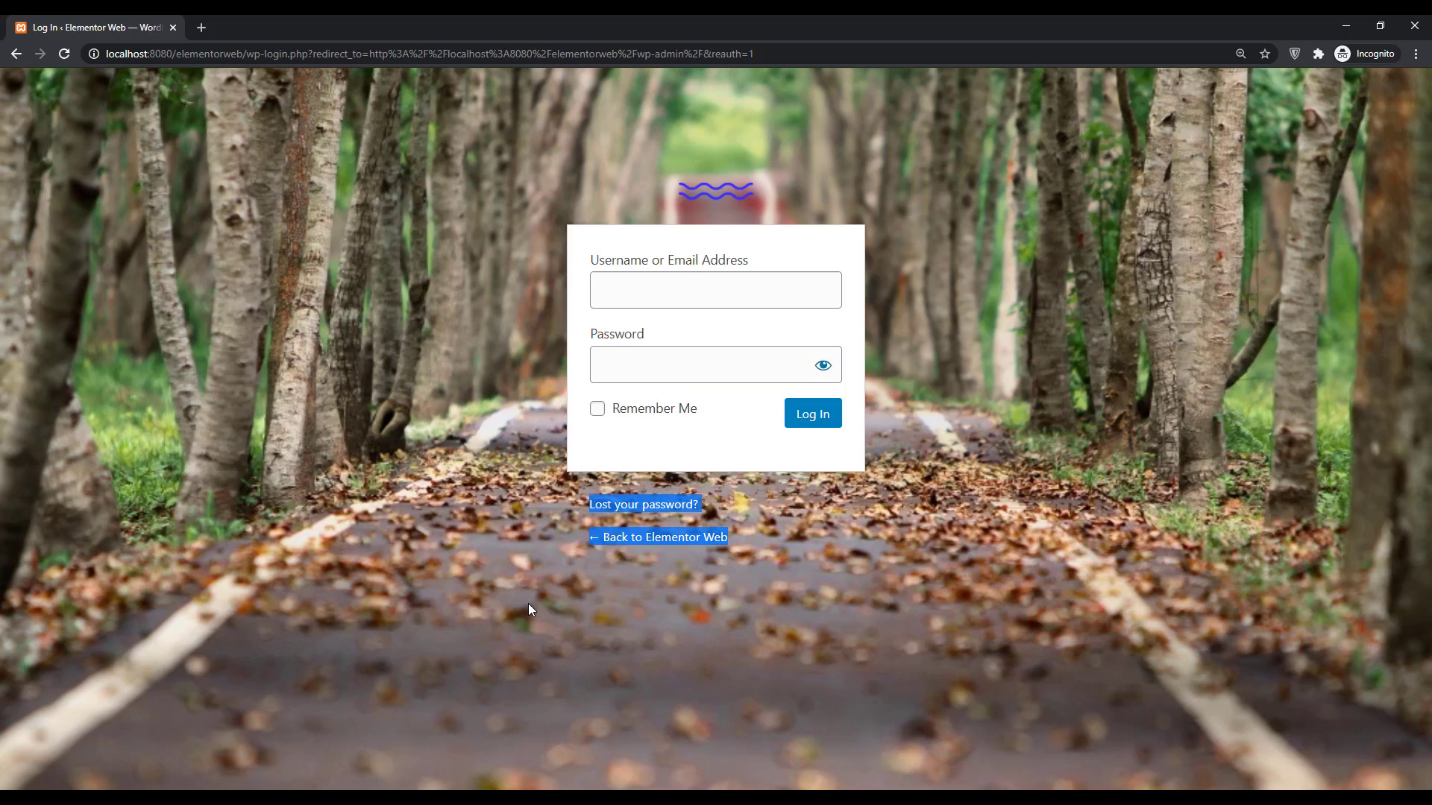
- Hide the Register/Lost password and Back to links on the login page, and save
key("alt+Tab")
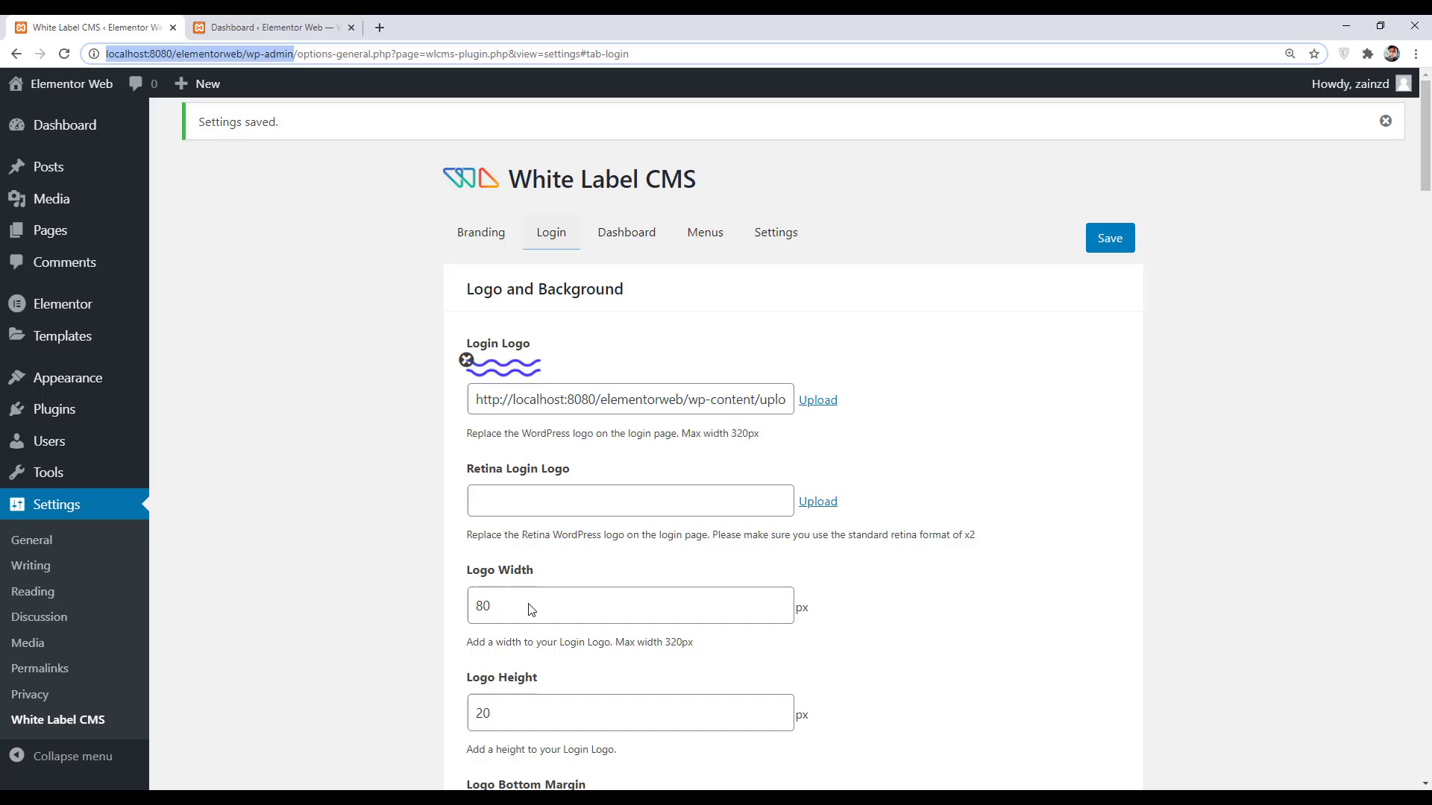
scroll(678, 584, "down", 4)
scroll(678, 584, "down", 10)
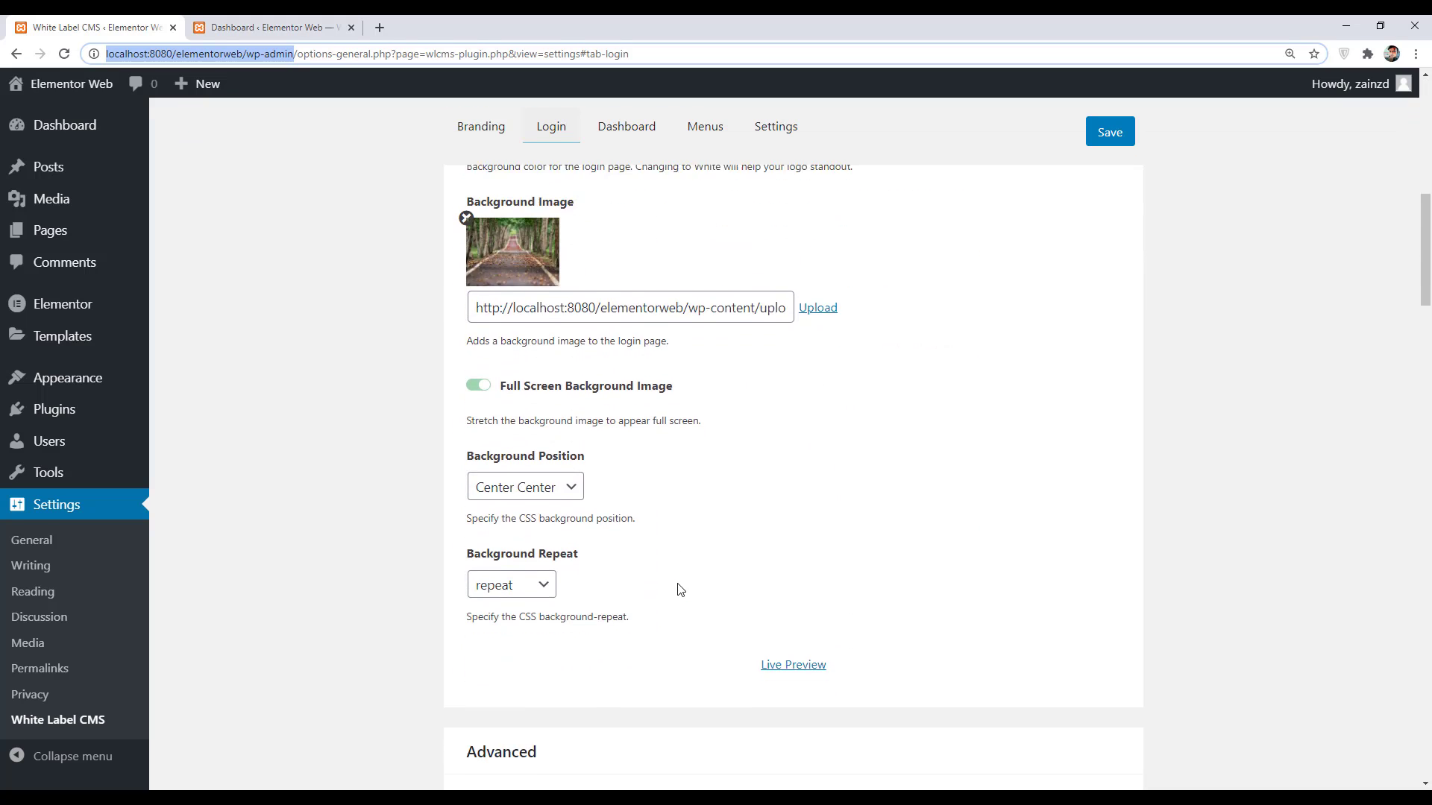
scroll(678, 584, "down", 4)
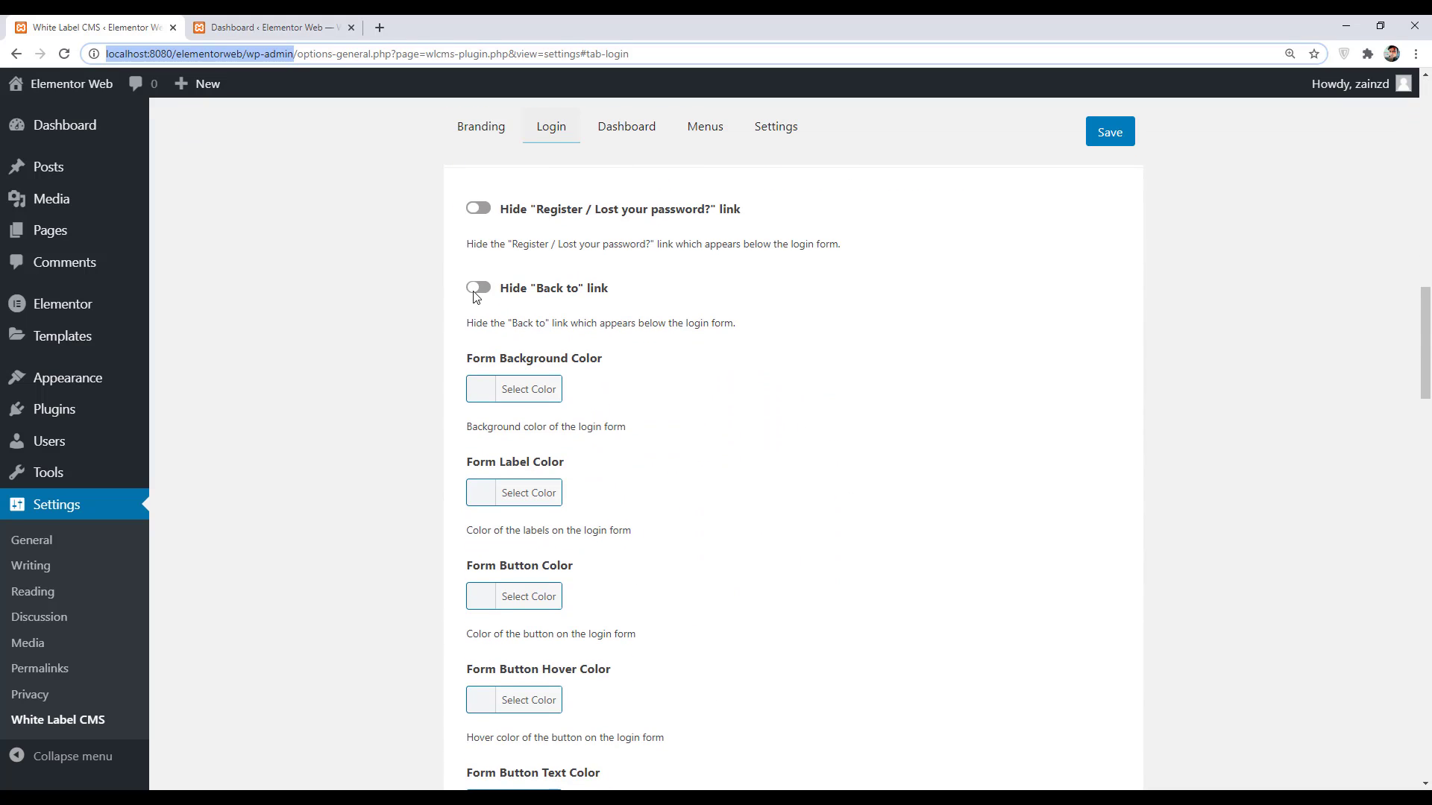
left_click(481, 211)
left_click(477, 288)
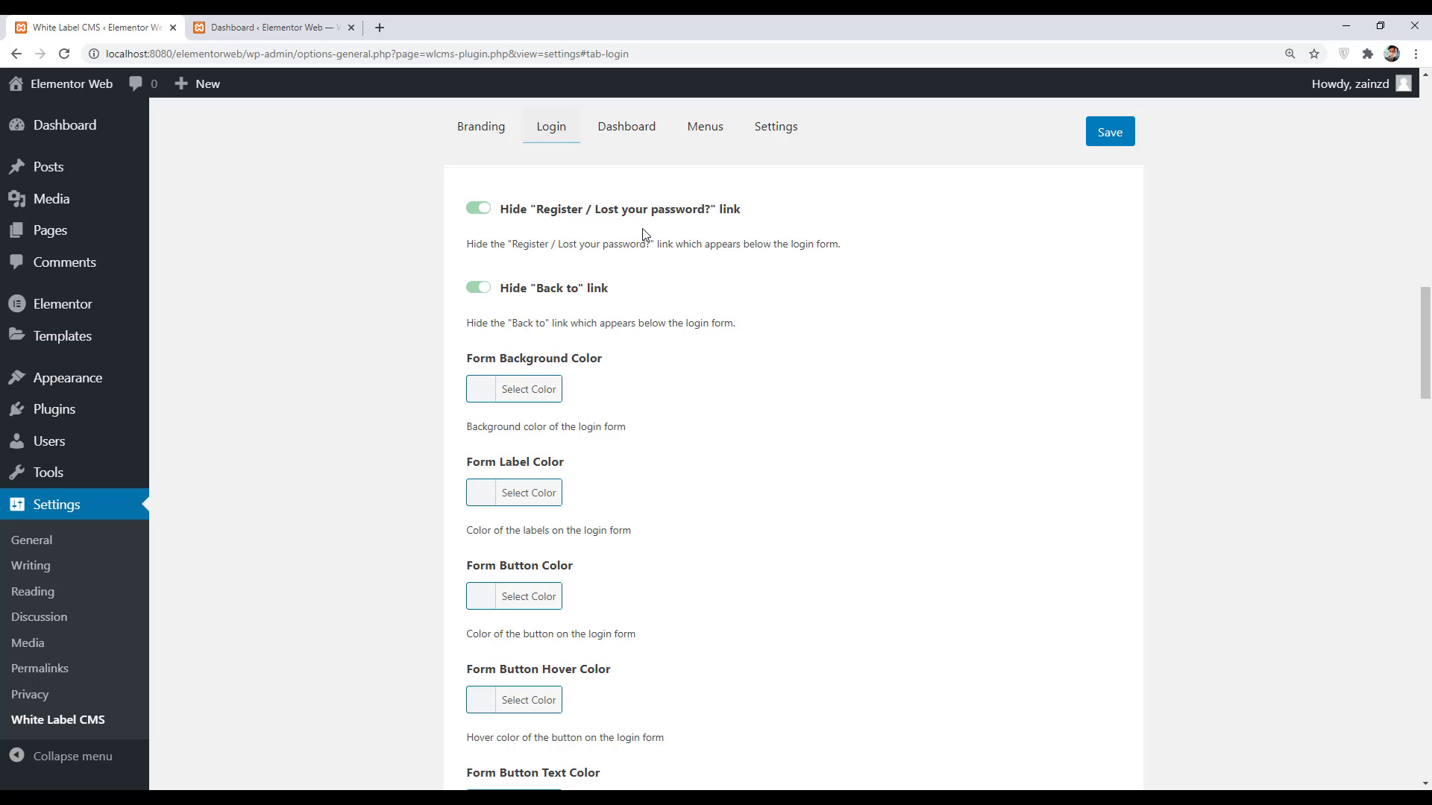
left_click(1127, 130)
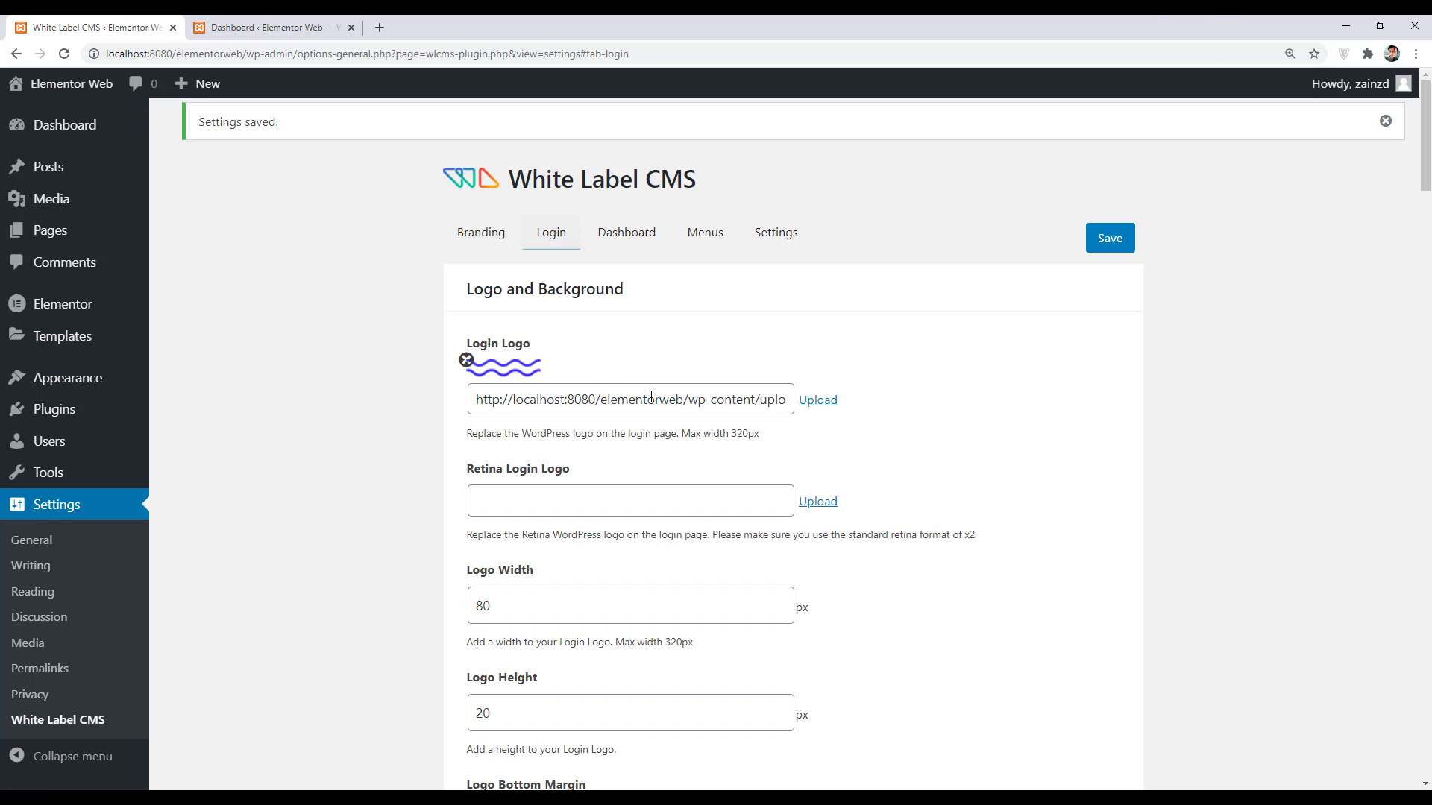
- On the Dashboard tab, pick the wavy-lines image for the Dashboard Icon
left_click(638, 231)
left_click(820, 337)
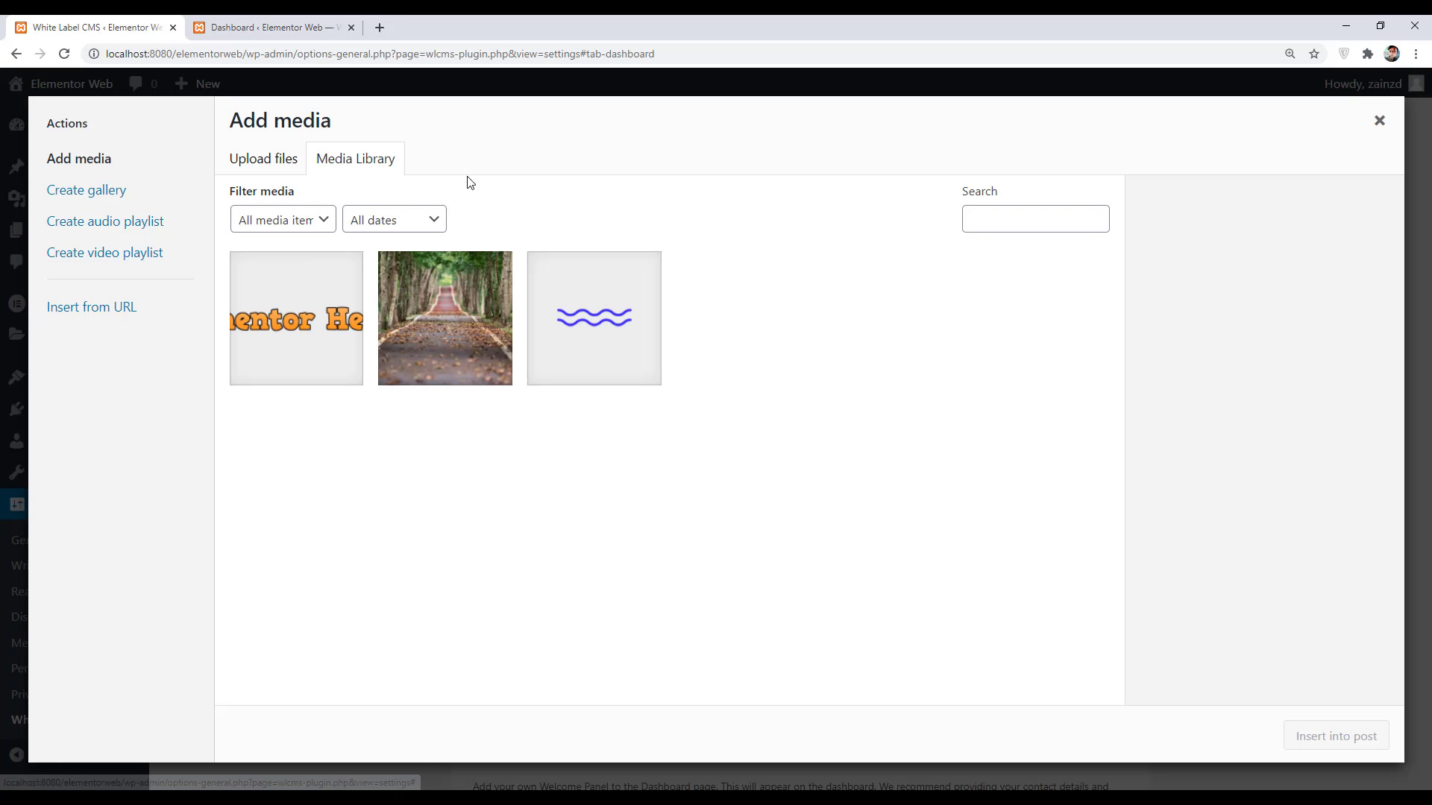
left_click(655, 379)
- Apply the wavy-lines dashboard icon, save, and reload the dashboard to see the empty panels
left_click(1301, 735)
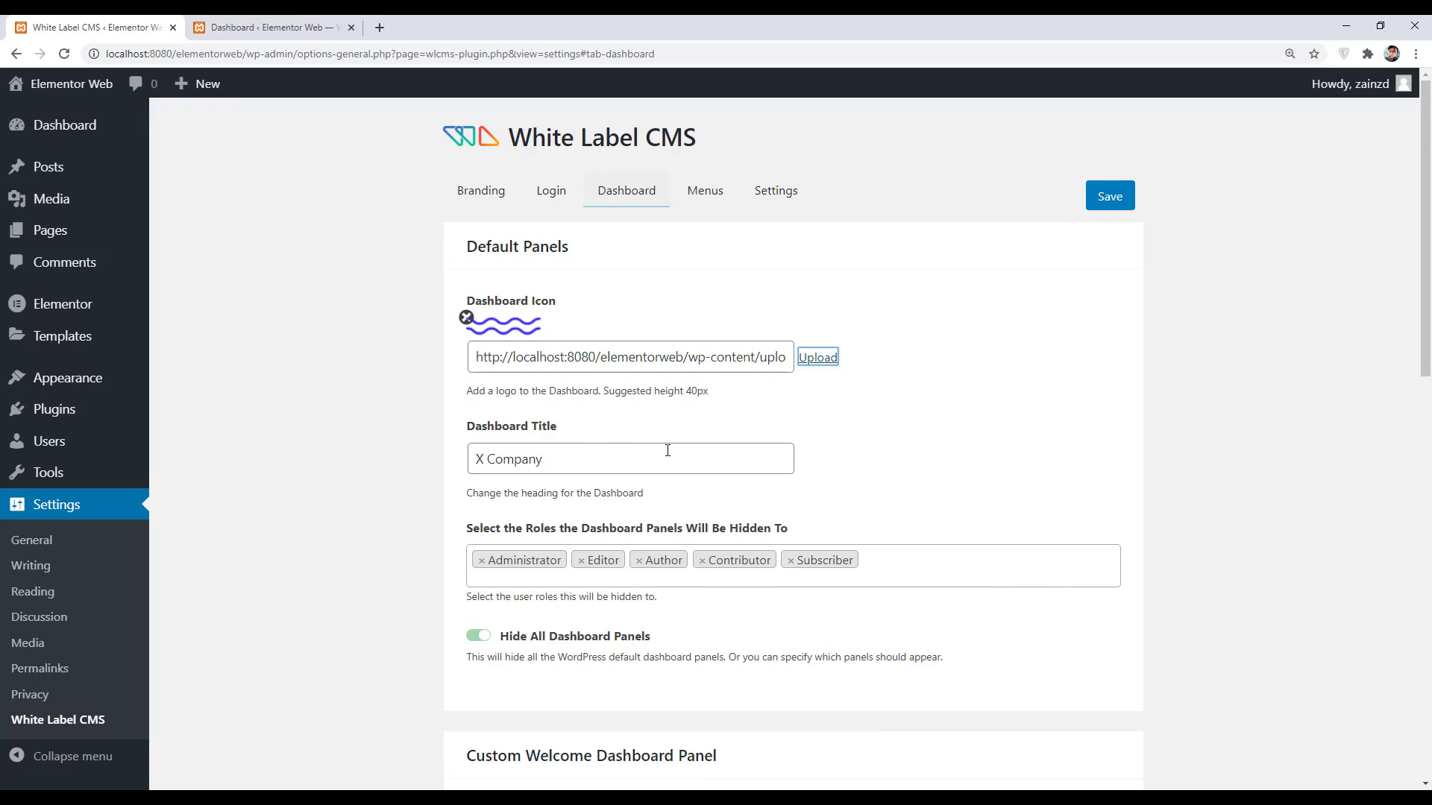
scroll(666, 454, "down", 3)
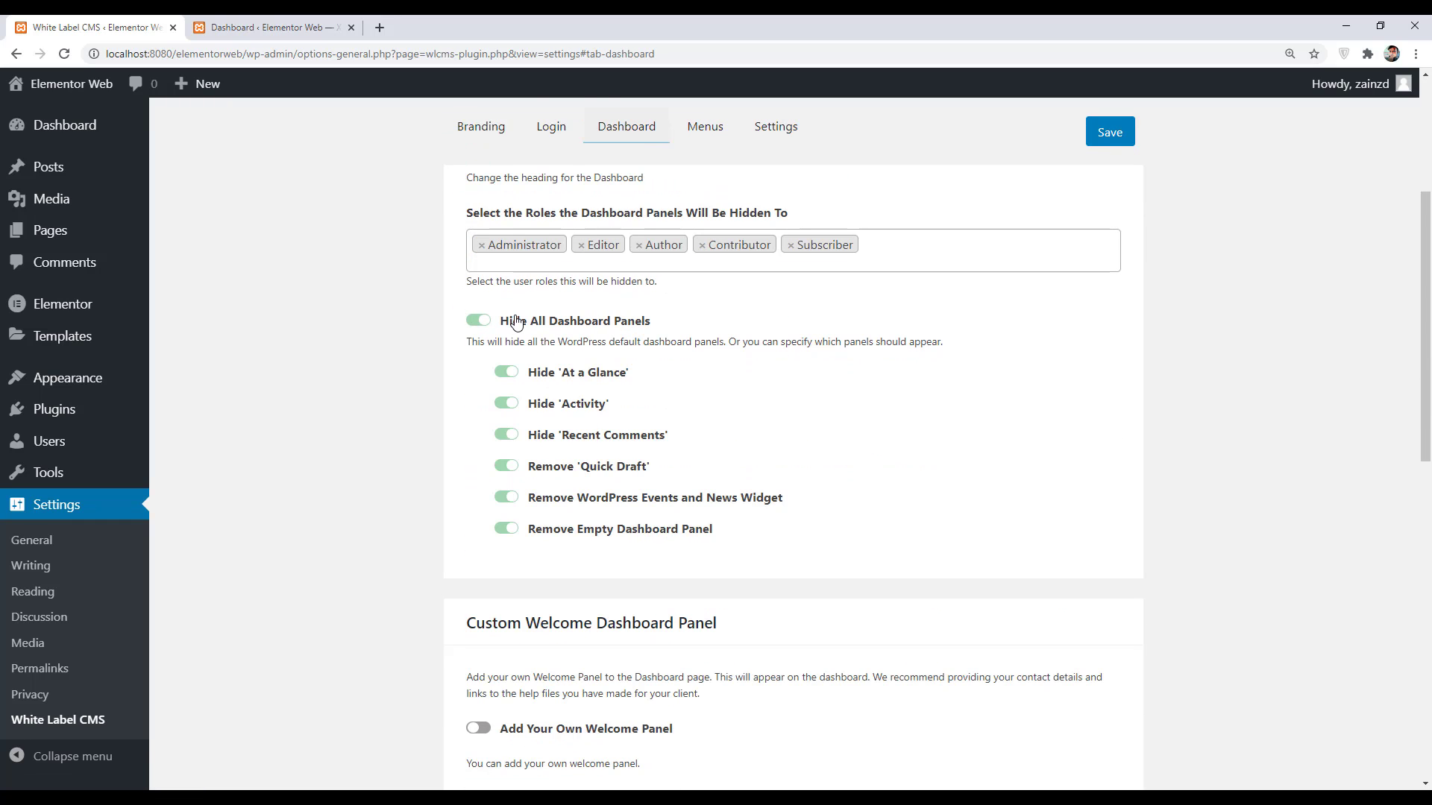
left_click(1111, 135)
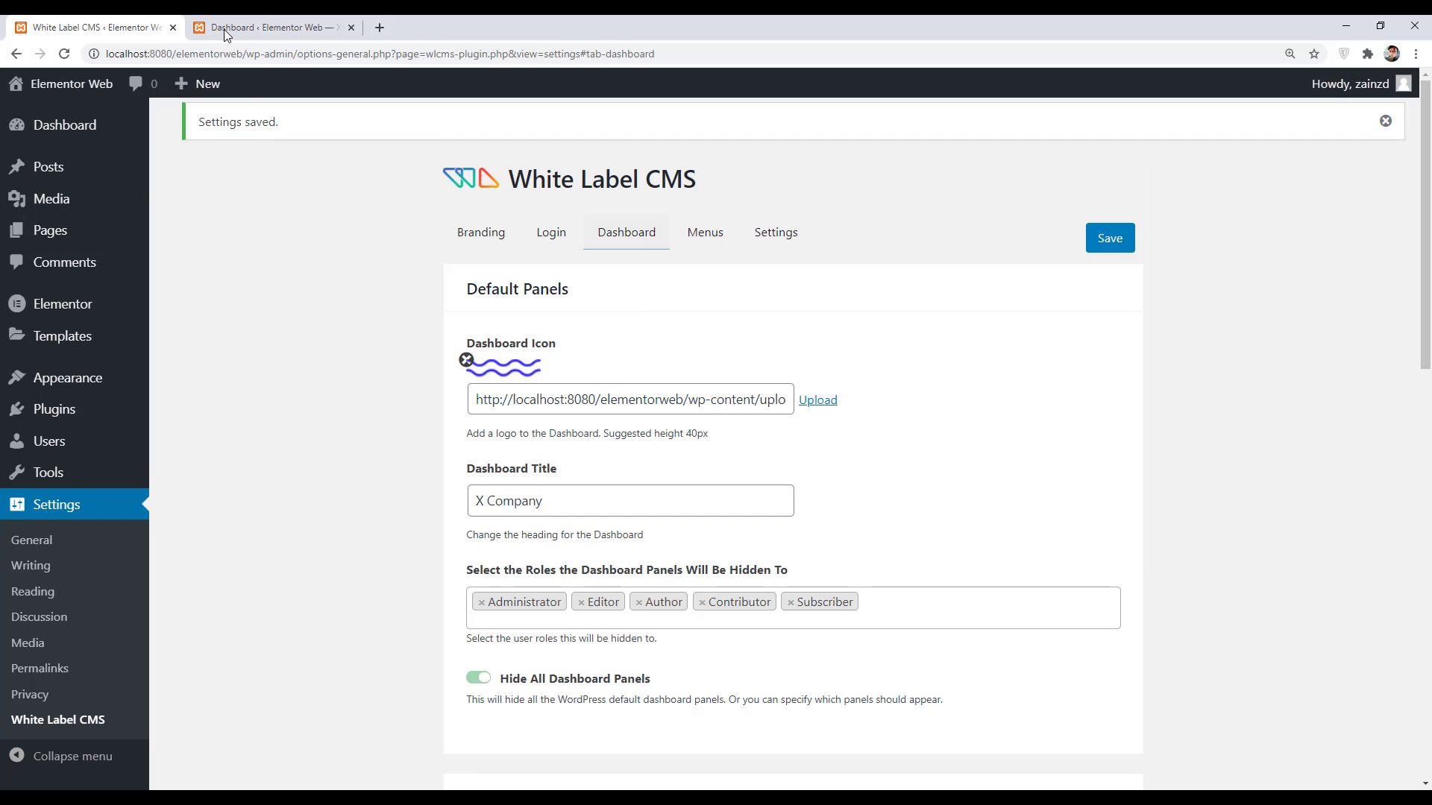
left_click(240, 27)
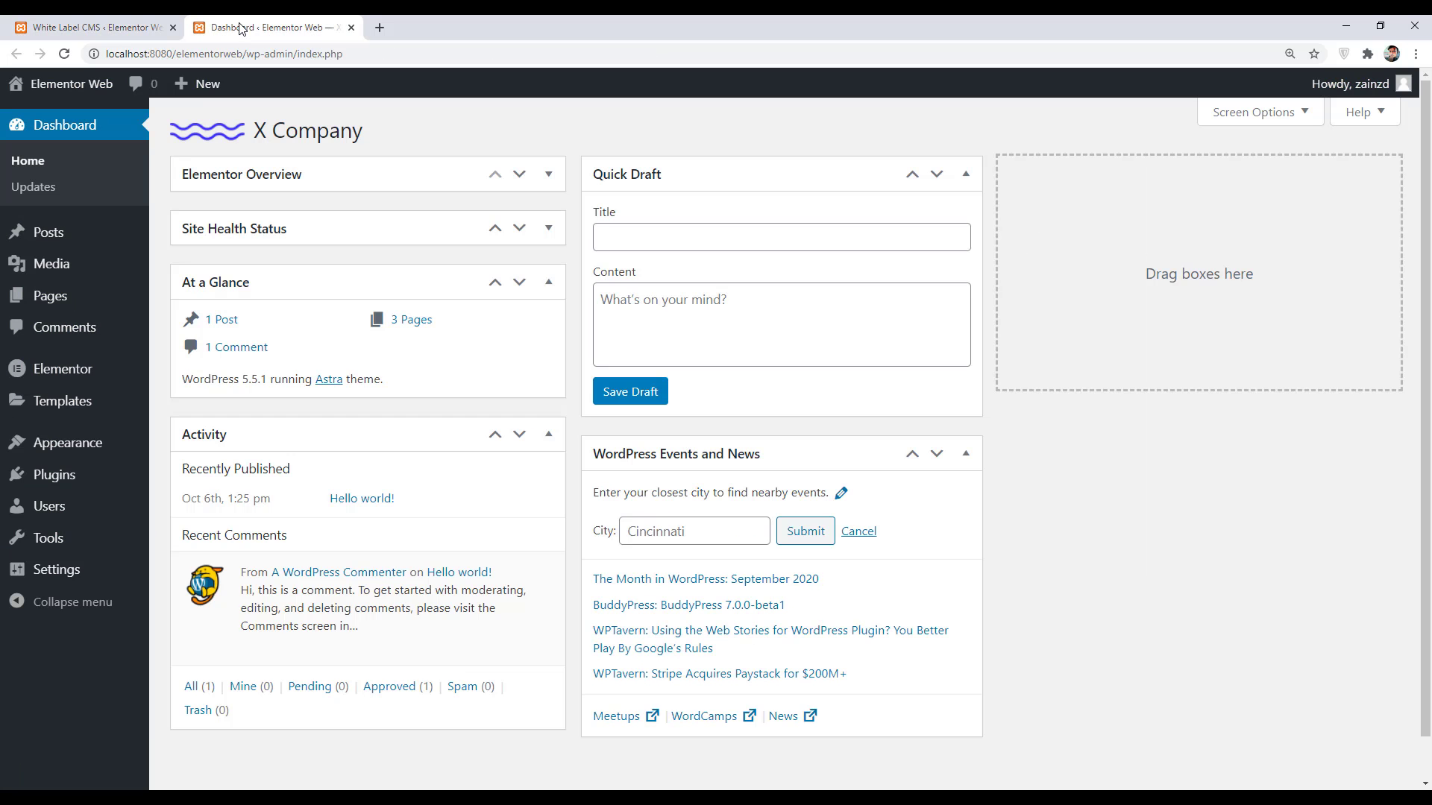
left_click(64, 54)
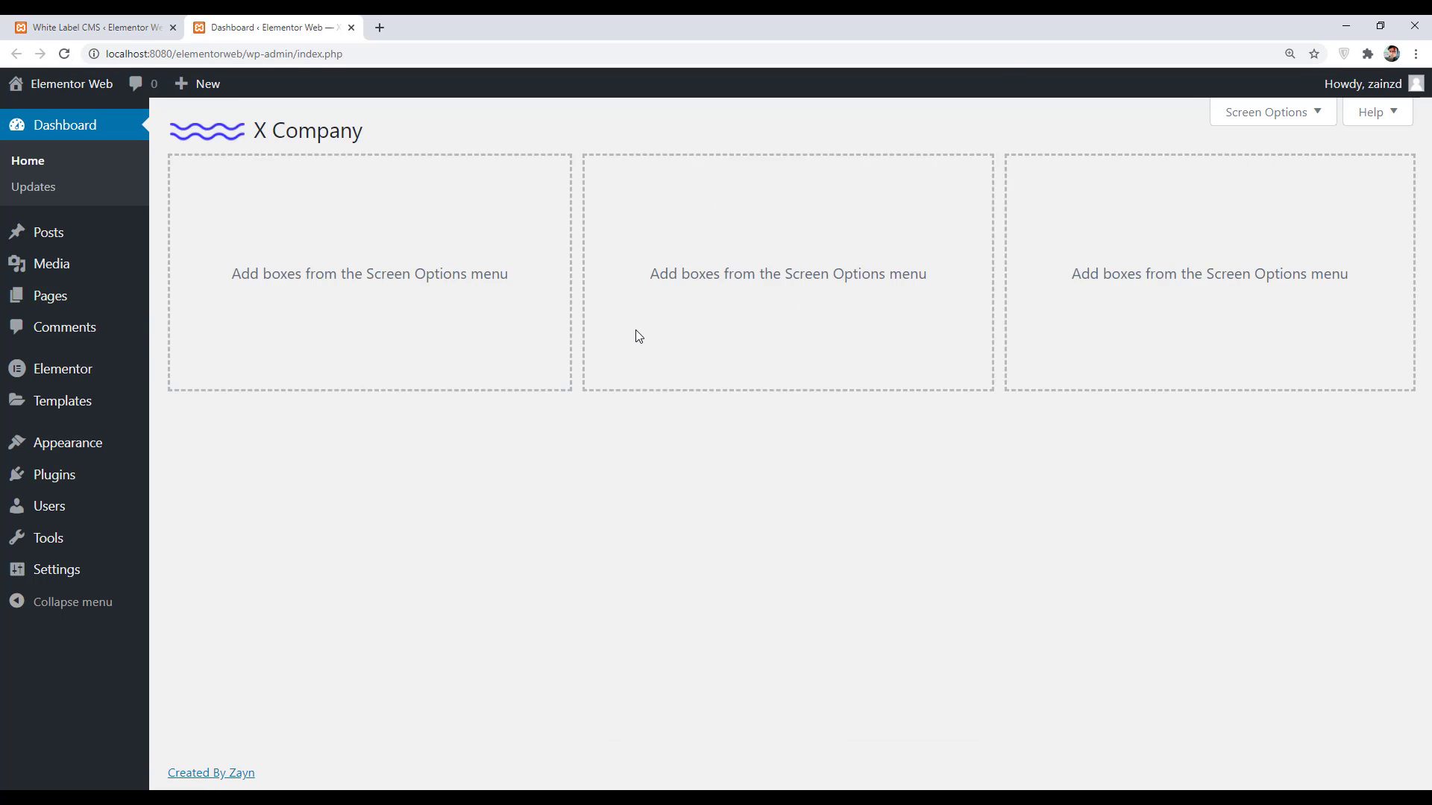
- Keep the default panels hidden except At a Glance and Activity, and save
left_click(89, 27)
scroll(671, 511, "down", 4)
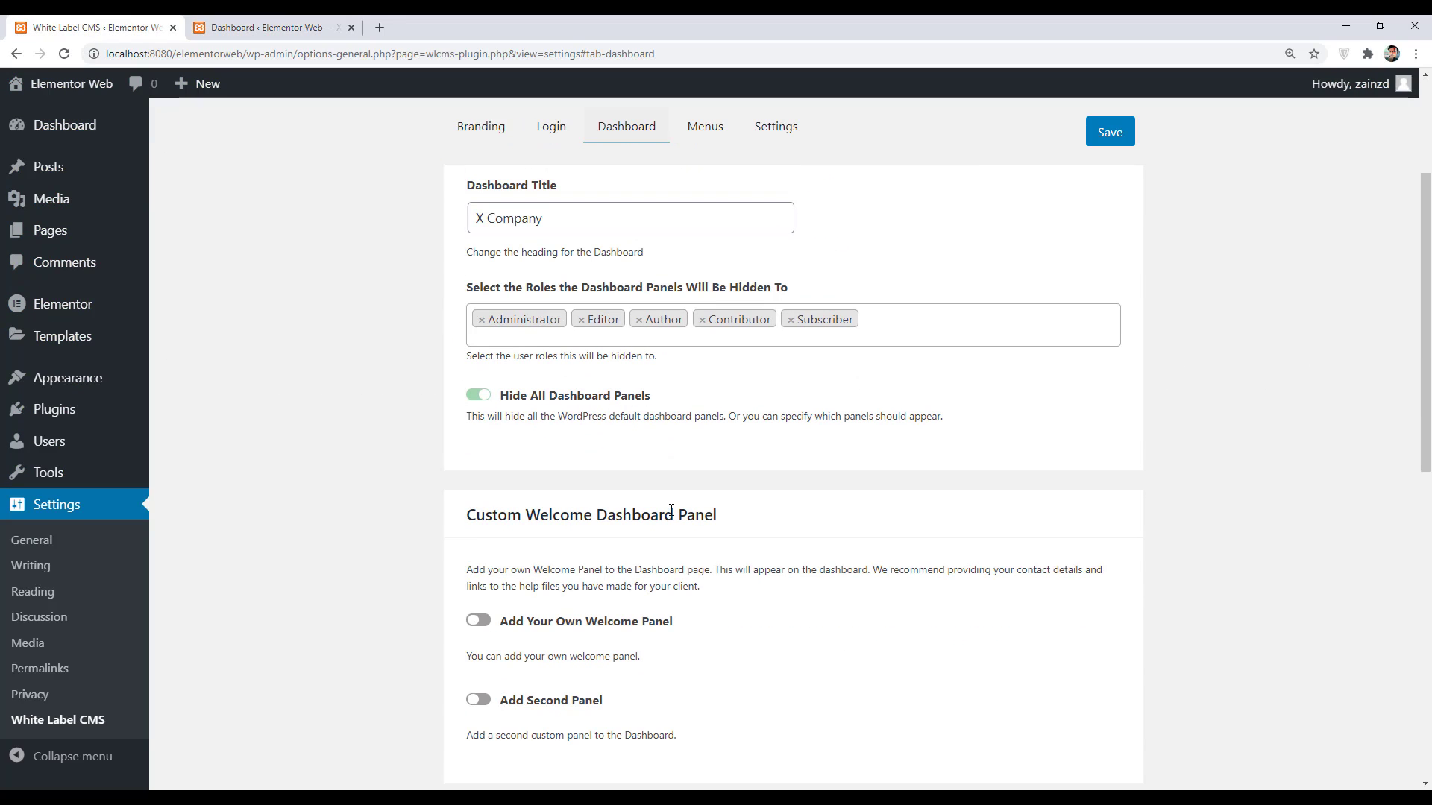
left_click(478, 395)
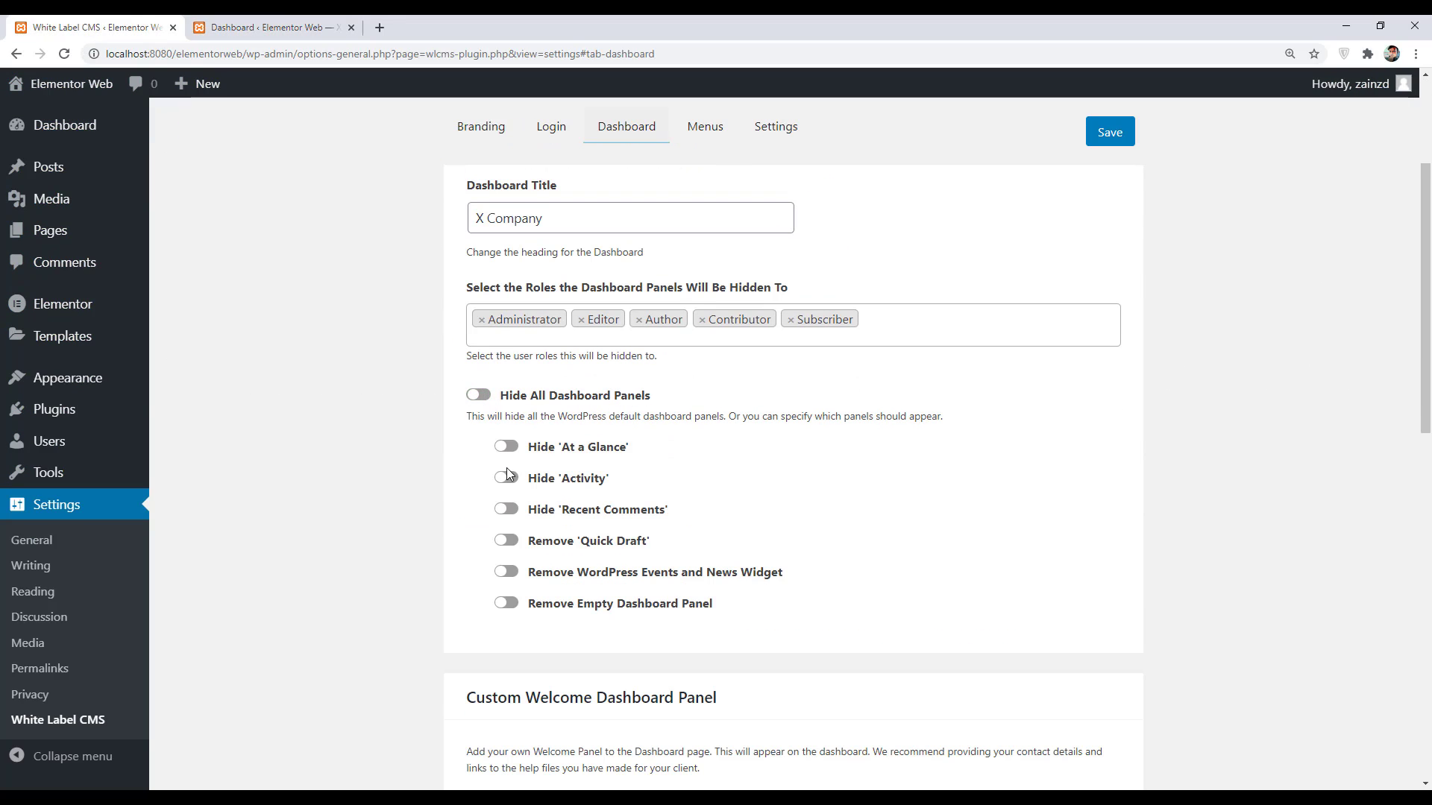
left_click(485, 398)
left_click(510, 478)
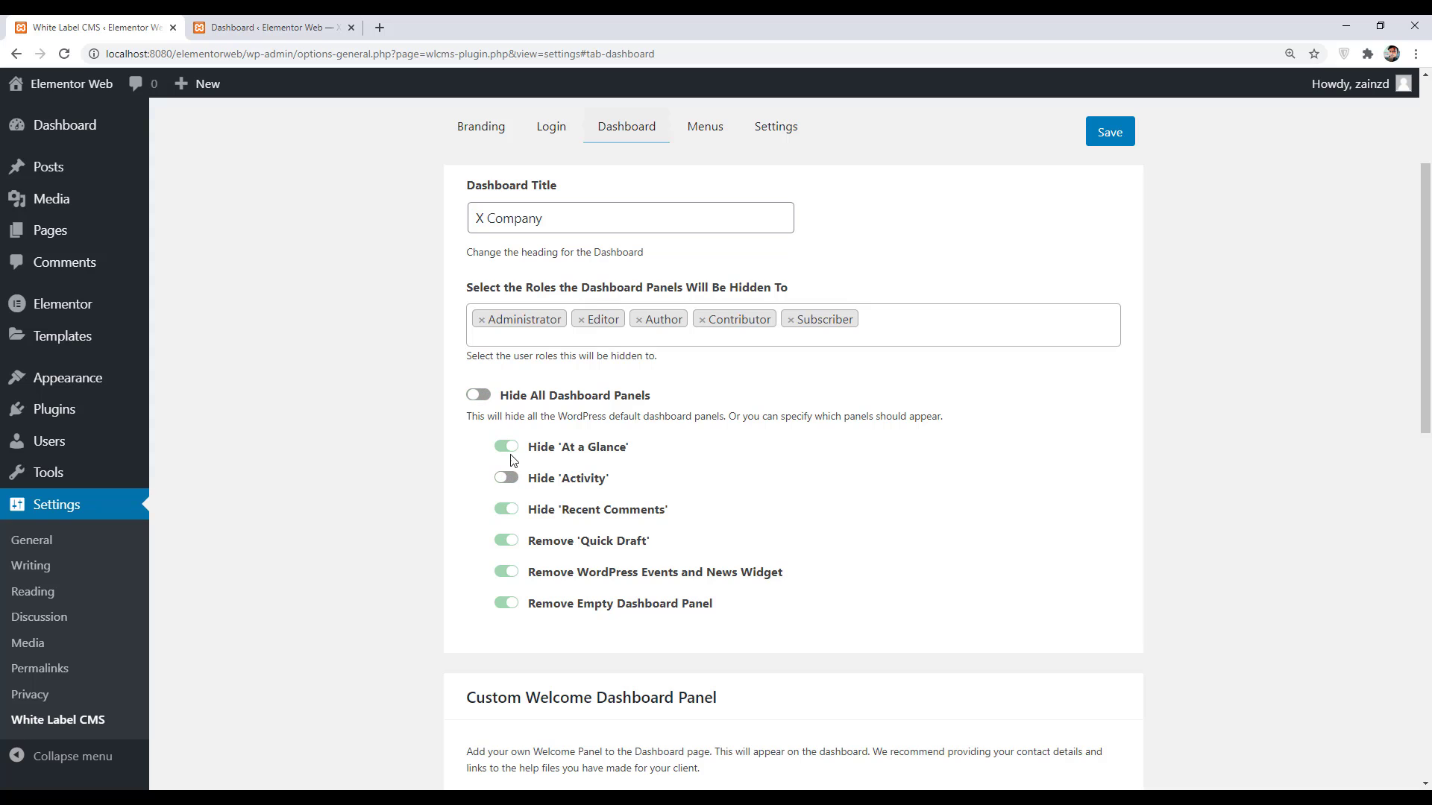
left_click(509, 451)
left_click(1110, 132)
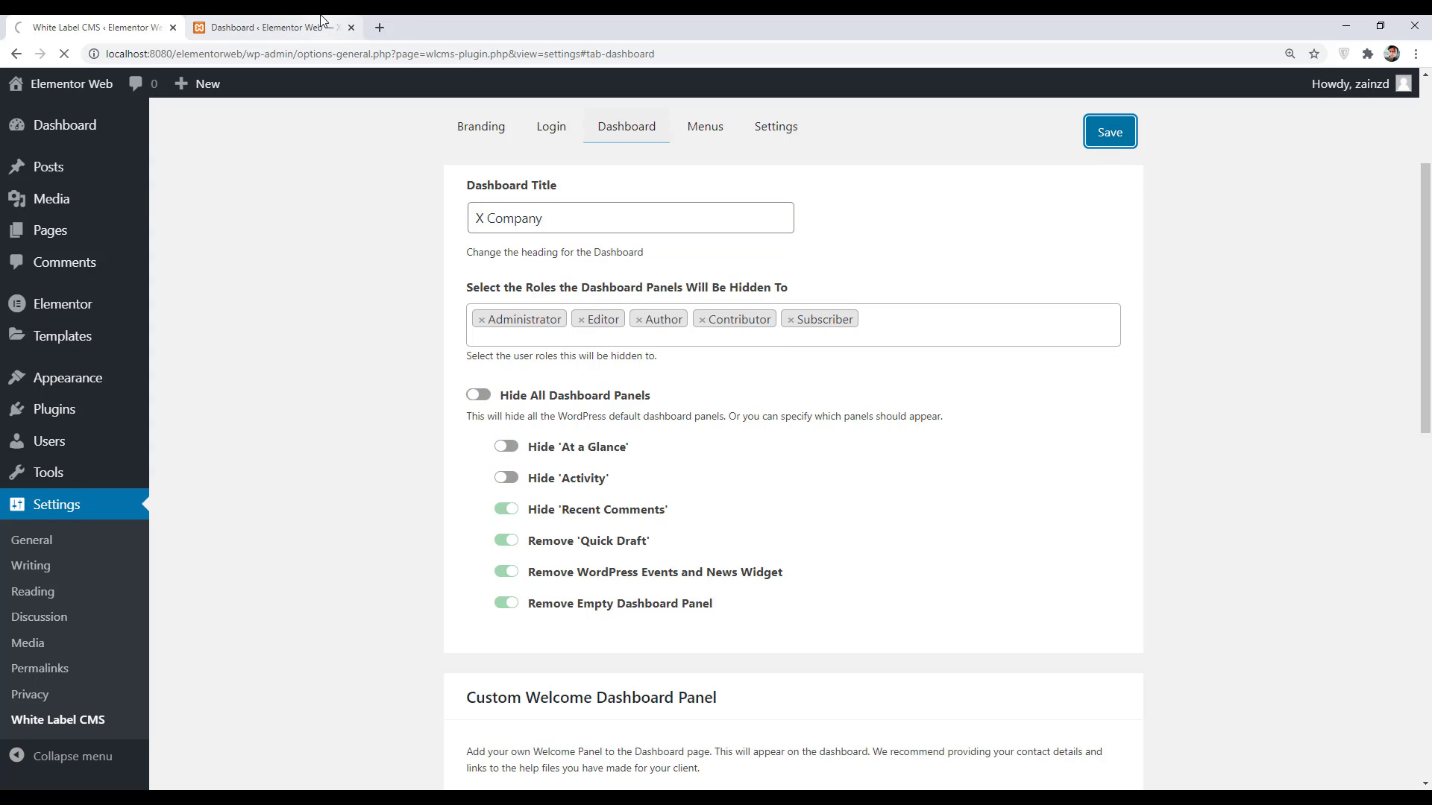
- Reload the dashboard to check which panels appear, then go back to the settings
left_click(261, 28)
left_click(72, 58)
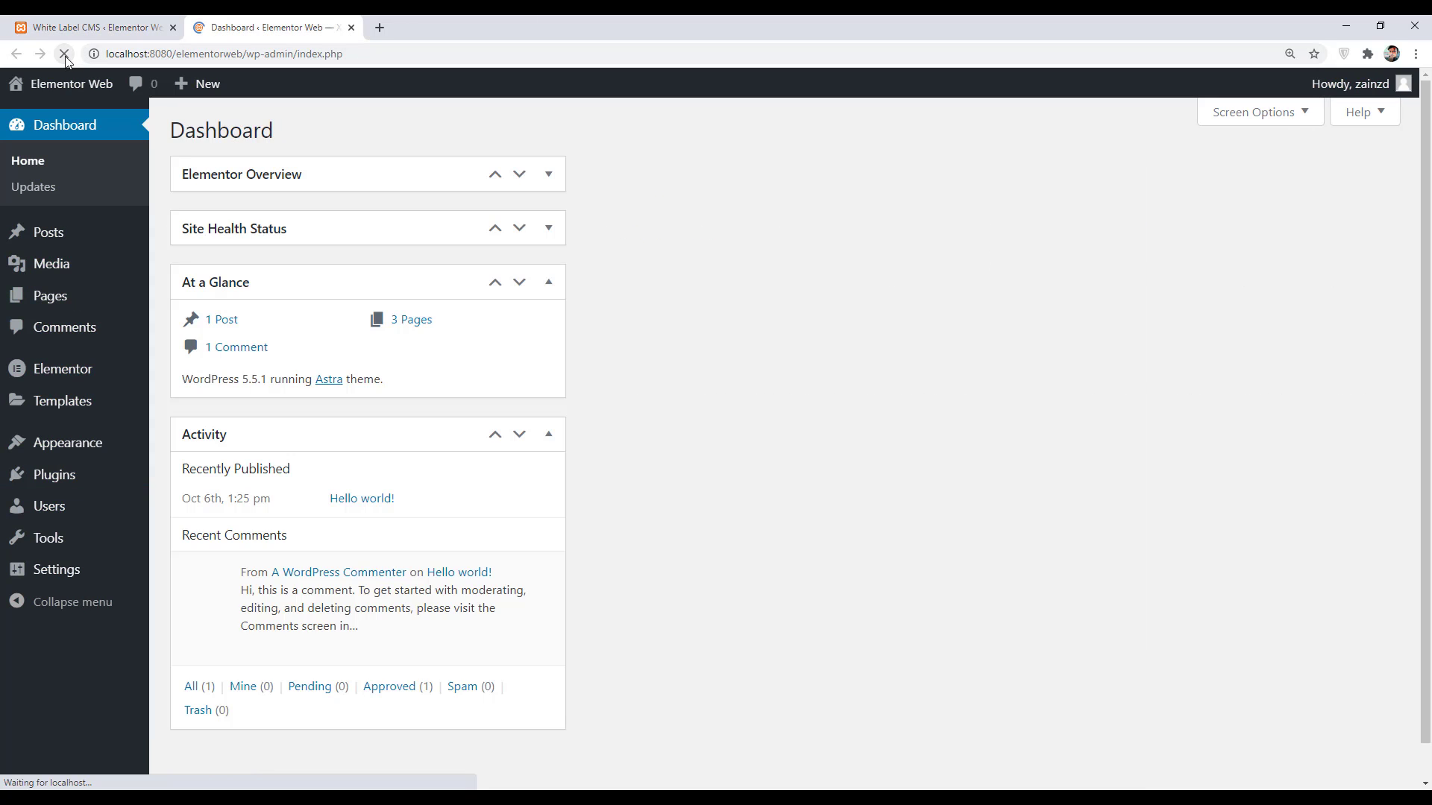
left_click(97, 28)
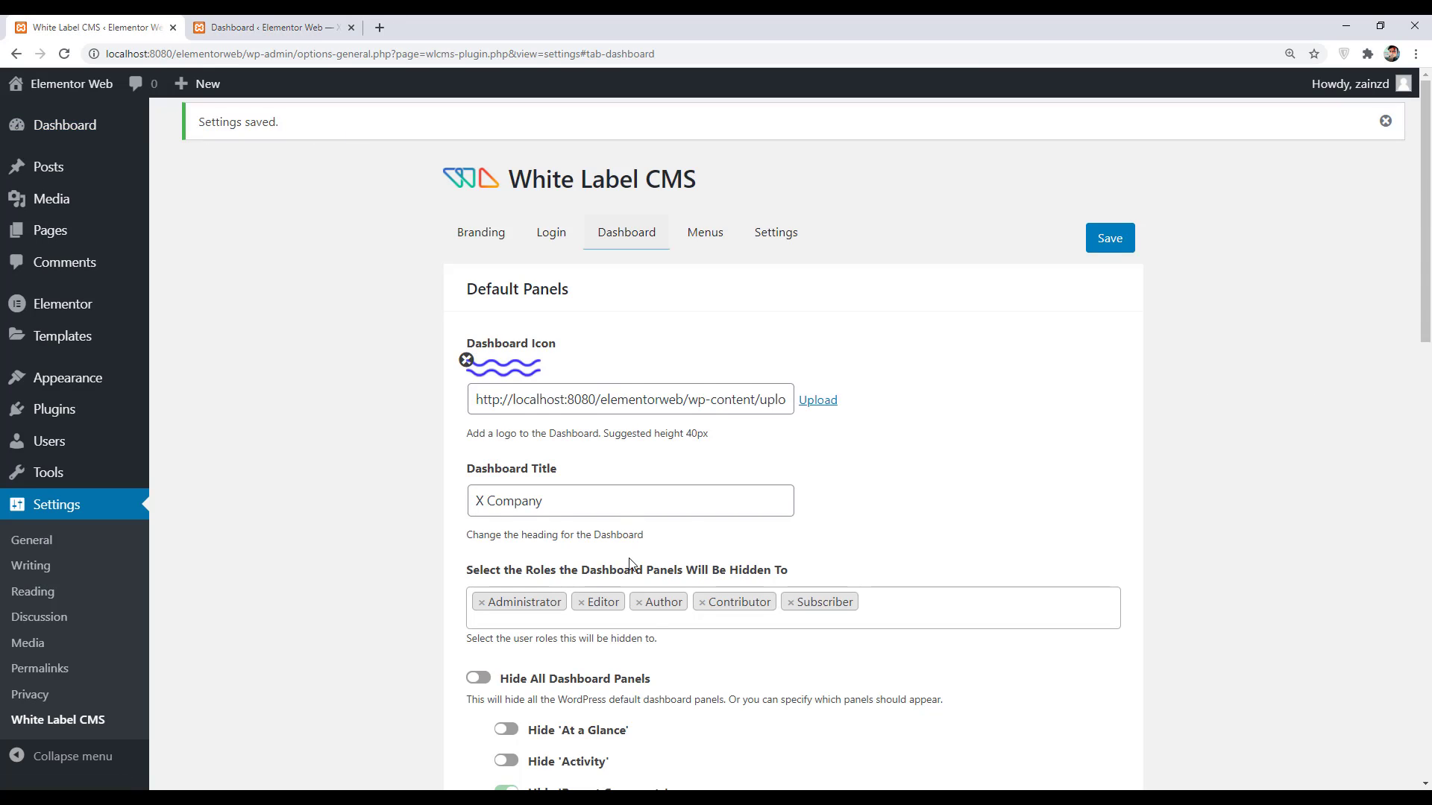
scroll(628, 565, "down", 5)
- Turn Hide All Dashboard Panels back on and switch on Add Your Own Welcome Panel
left_click(479, 321)
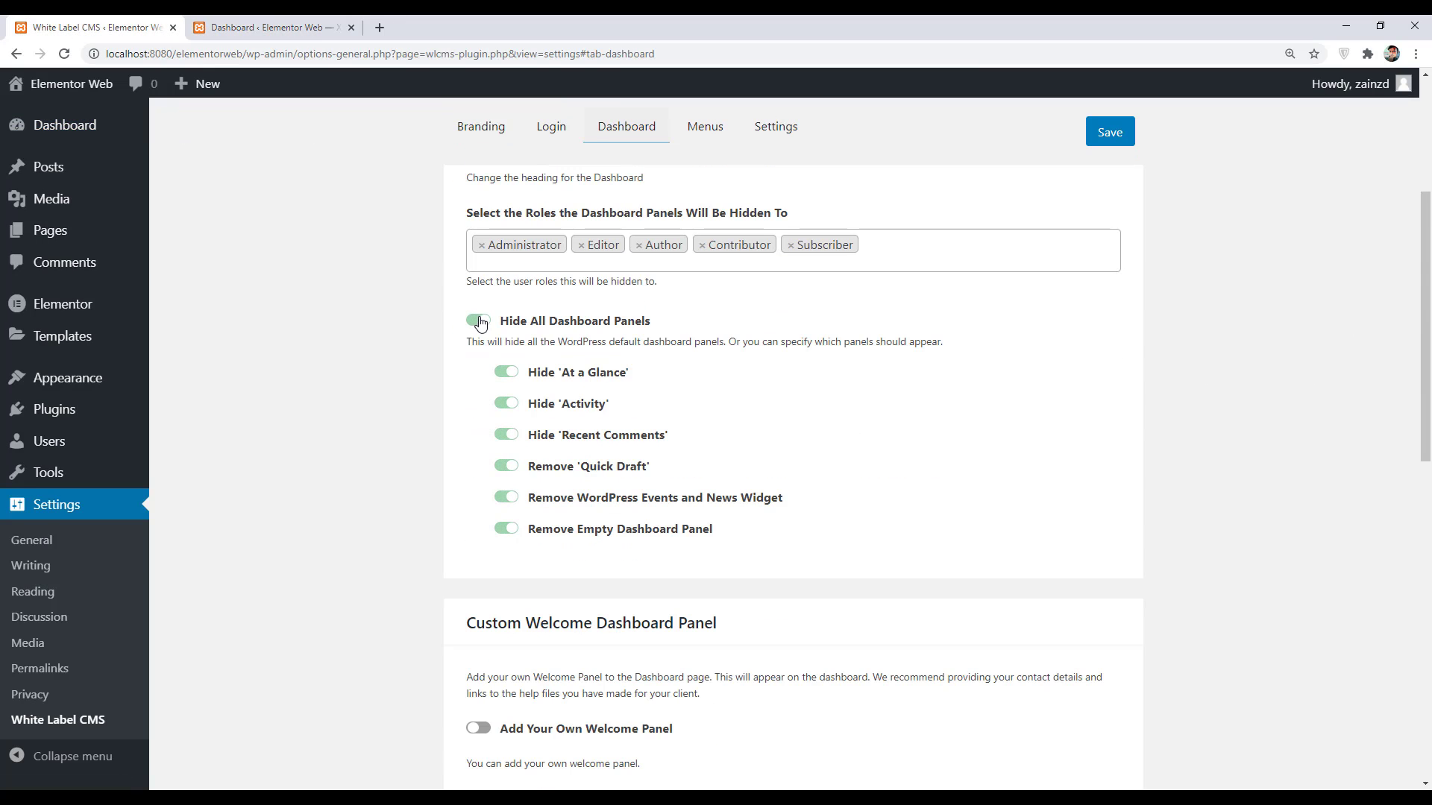
scroll(358, 380, "down", 5)
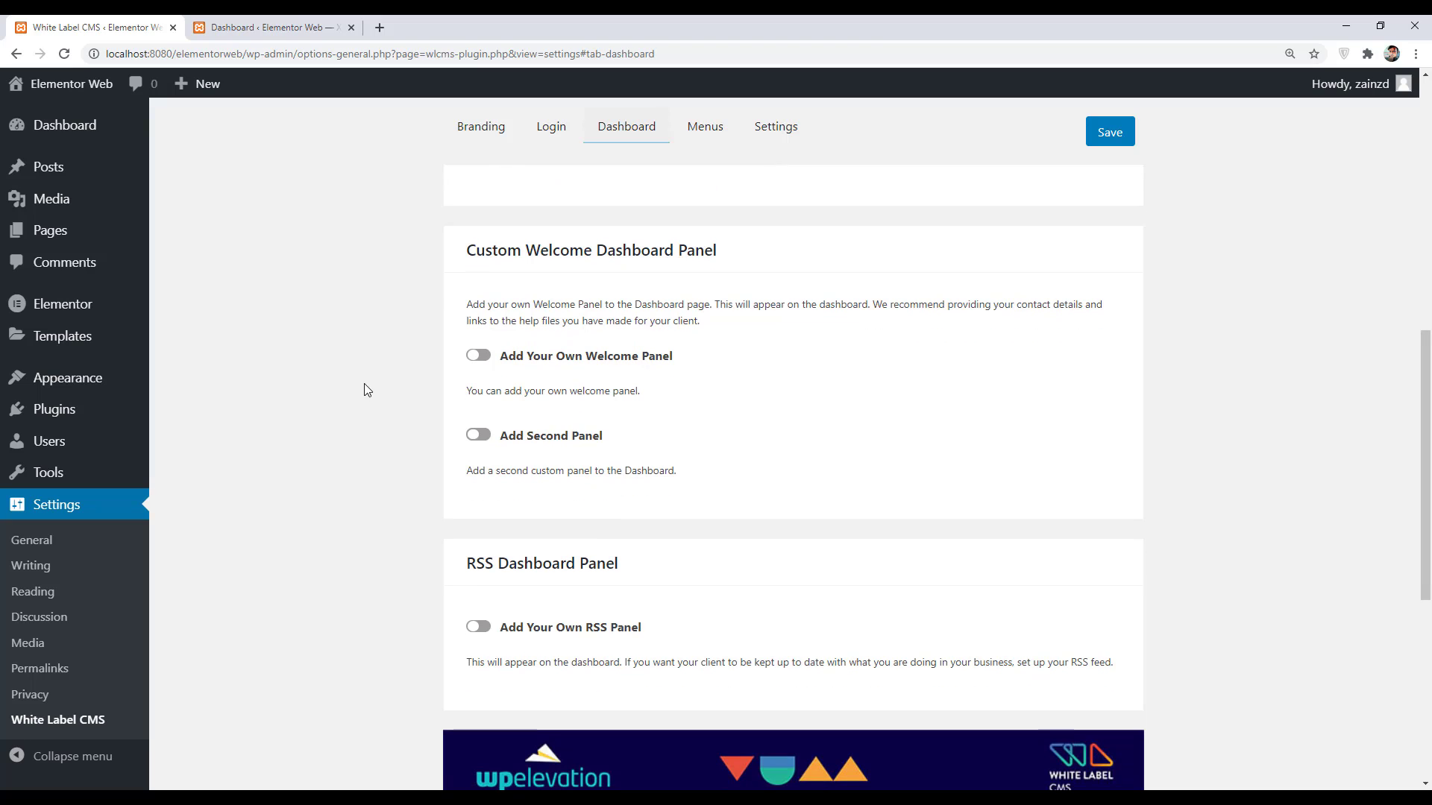
left_click(480, 356)
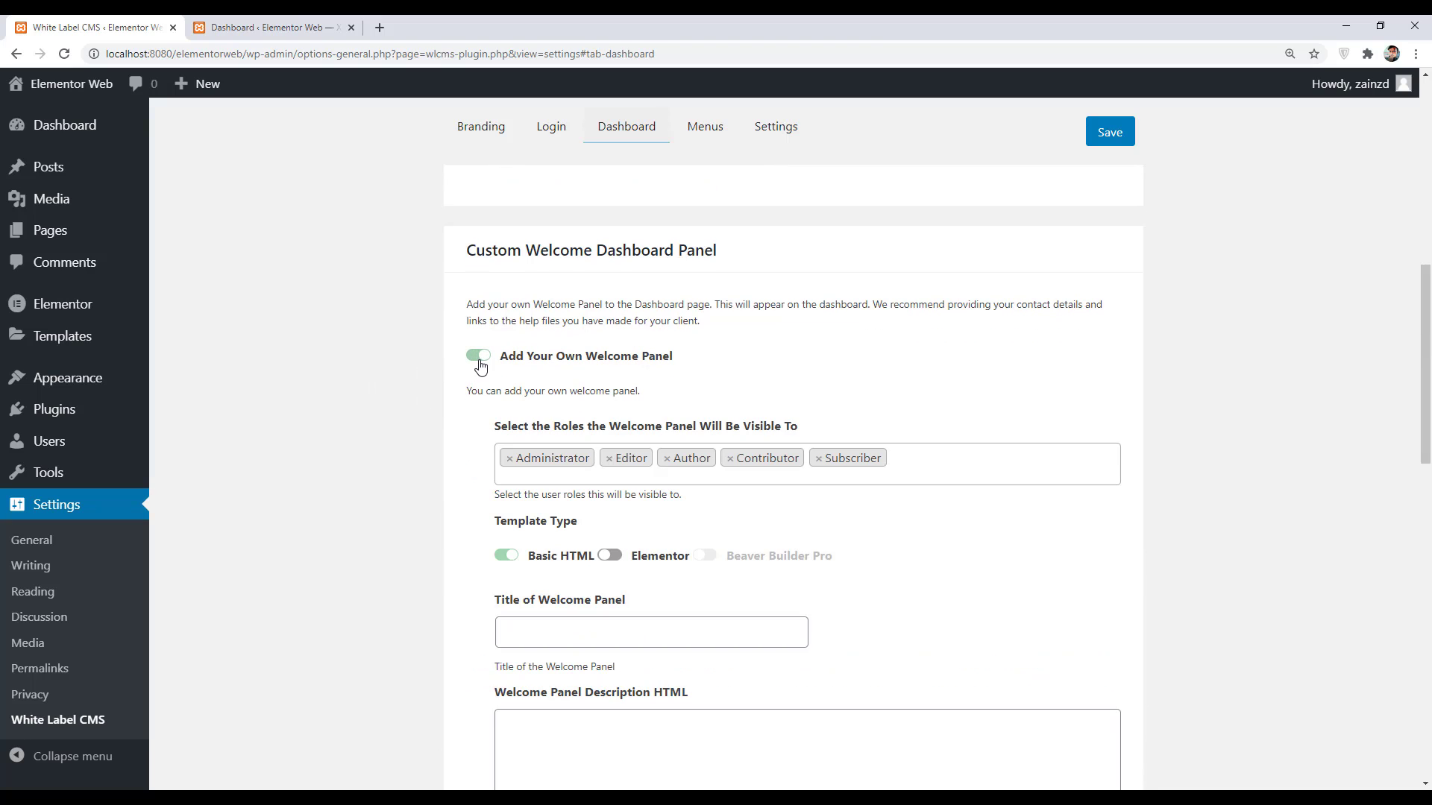
scroll(432, 261, "down", 3)
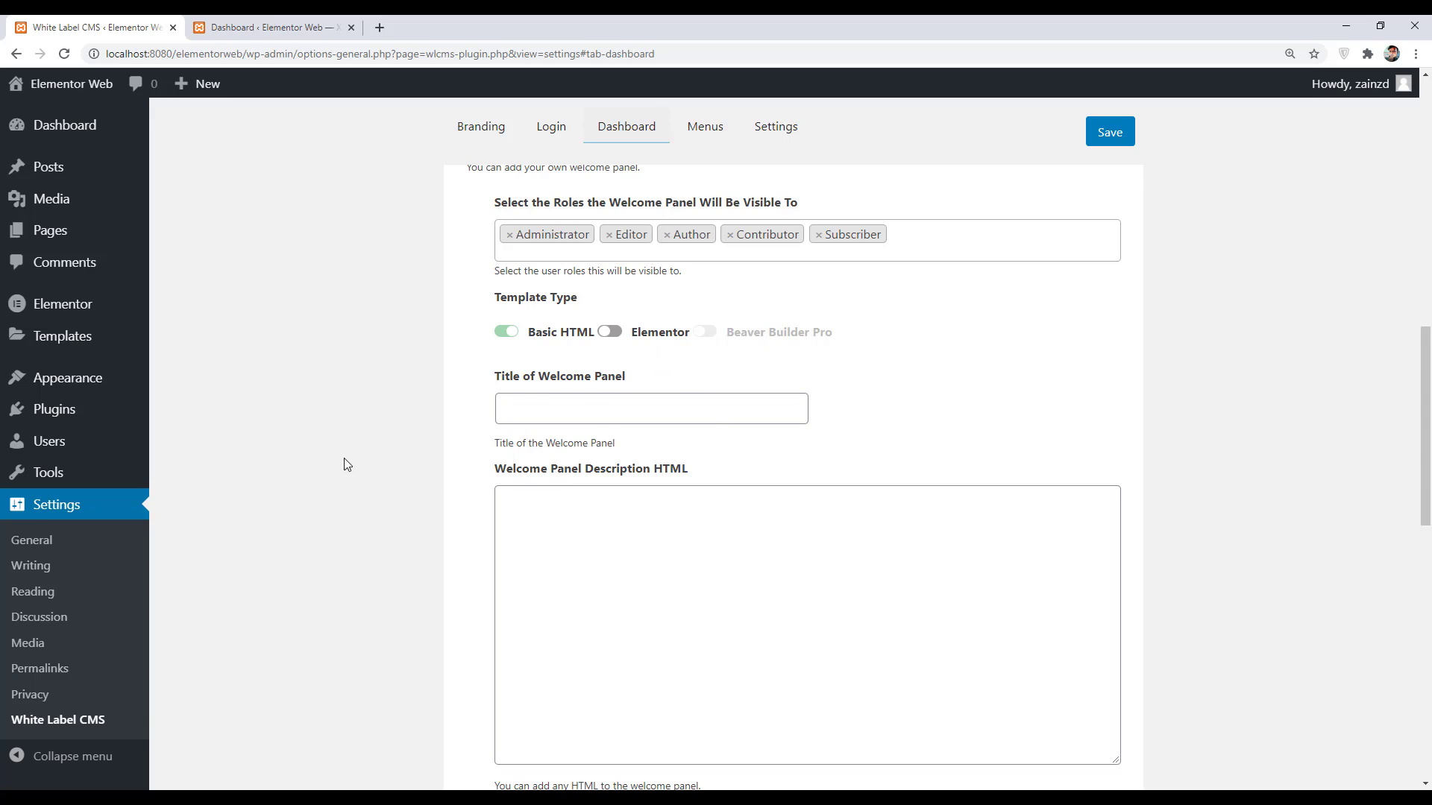
- Switch the welcome panel's Template Type to Elementor and browse the template dropdown
left_click(610, 331)
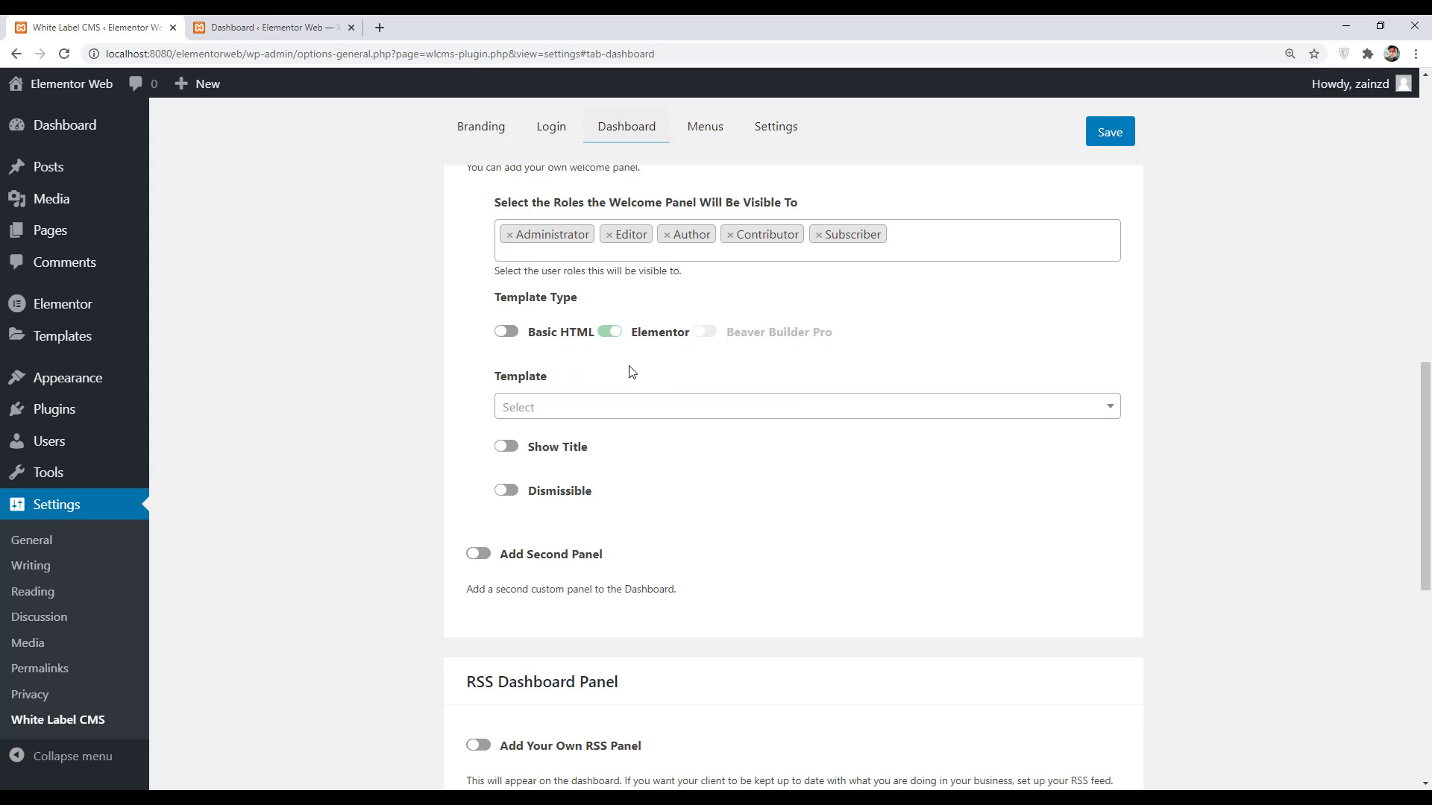
left_click(578, 418)
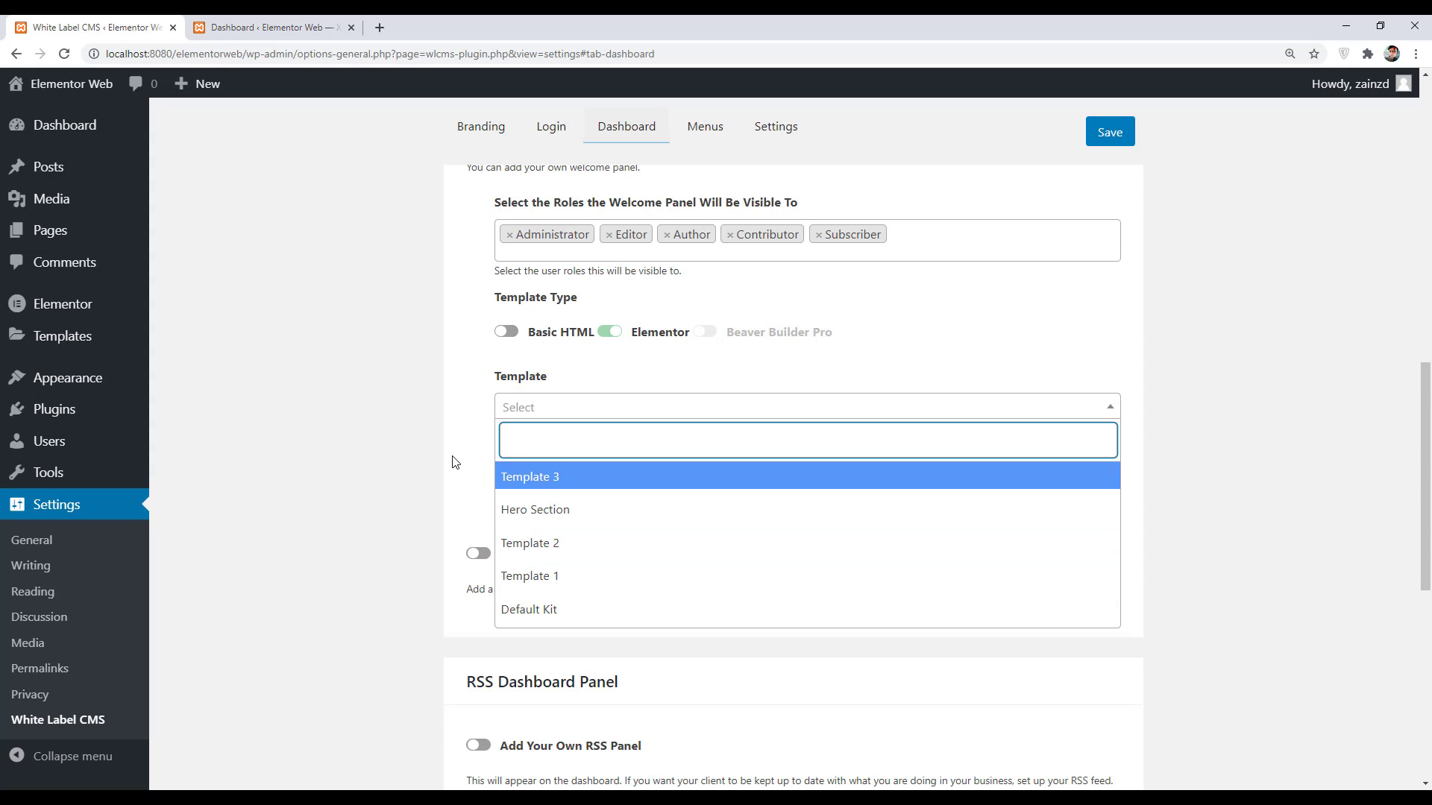
key("Down")
key("Down")
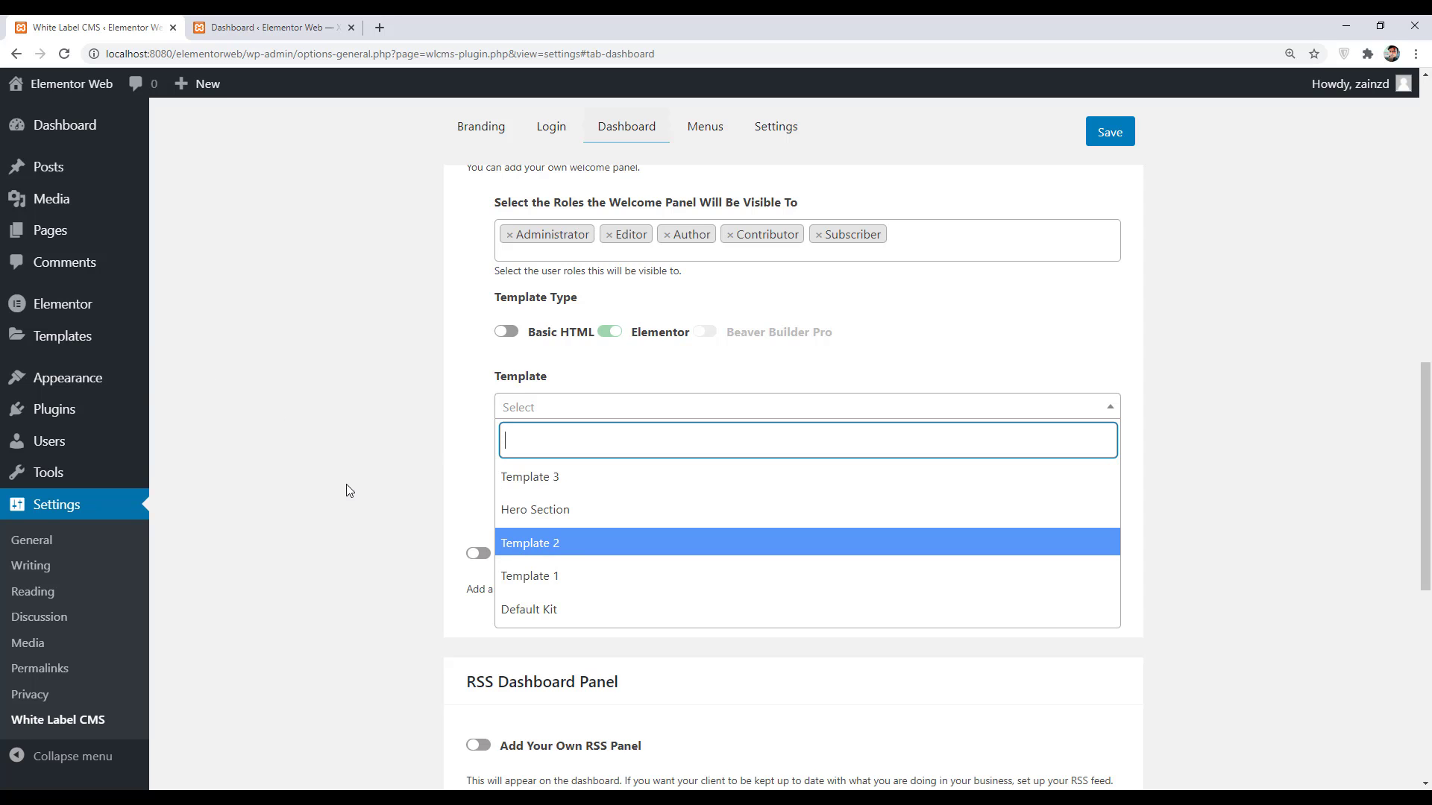
- Create a new Section template named 'Welcome Template' and open it in Elementor
left_click(72, 337)
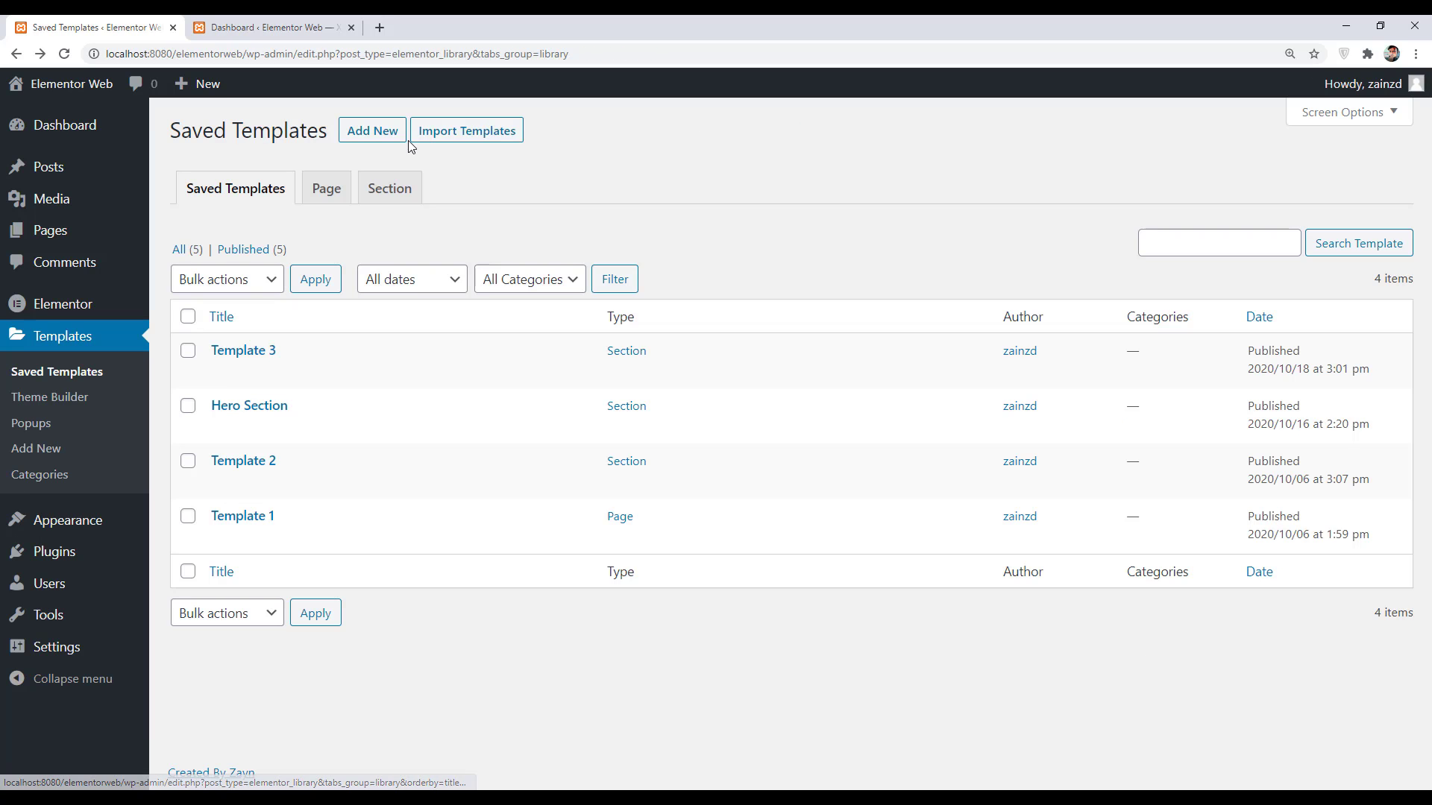
left_click(382, 135)
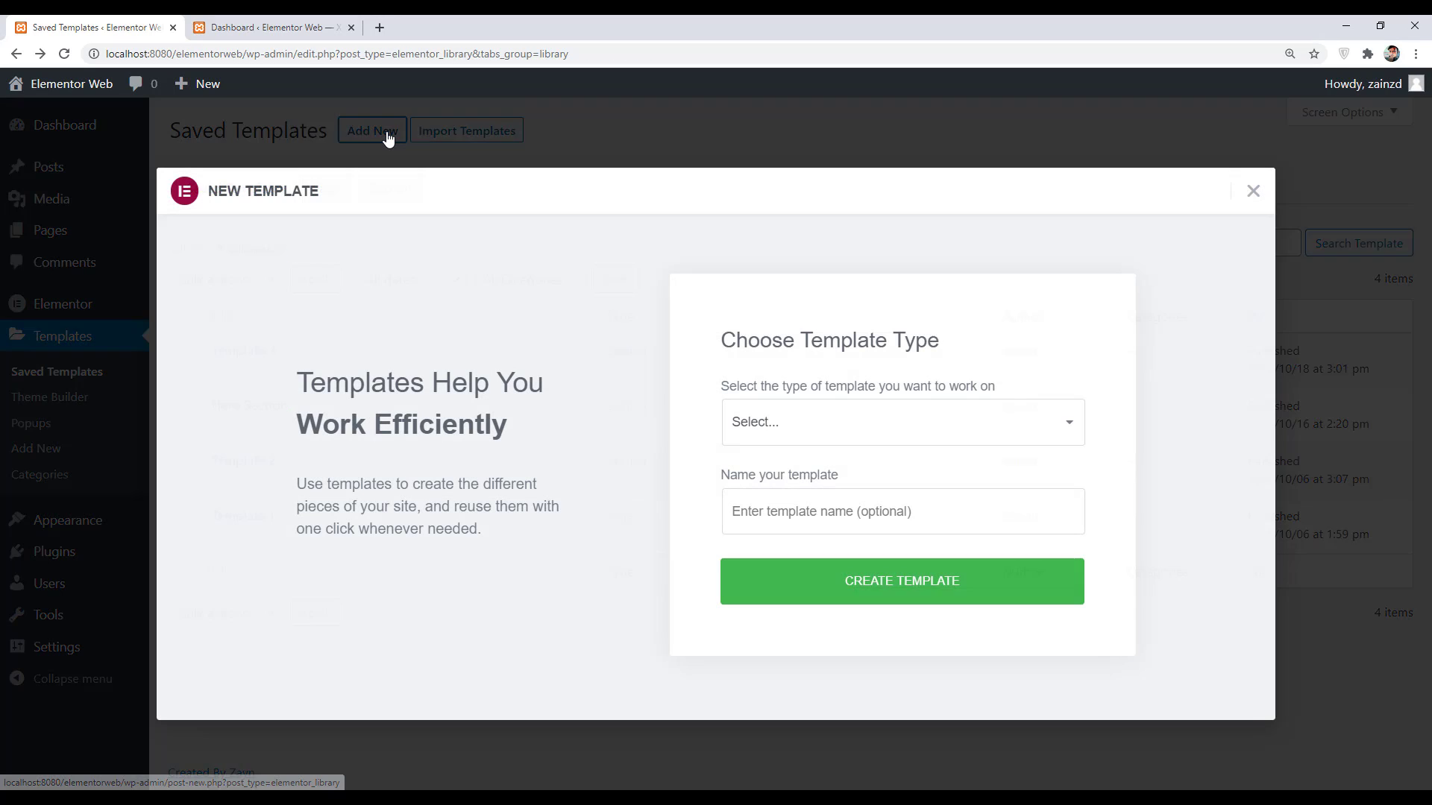
left_click(742, 425)
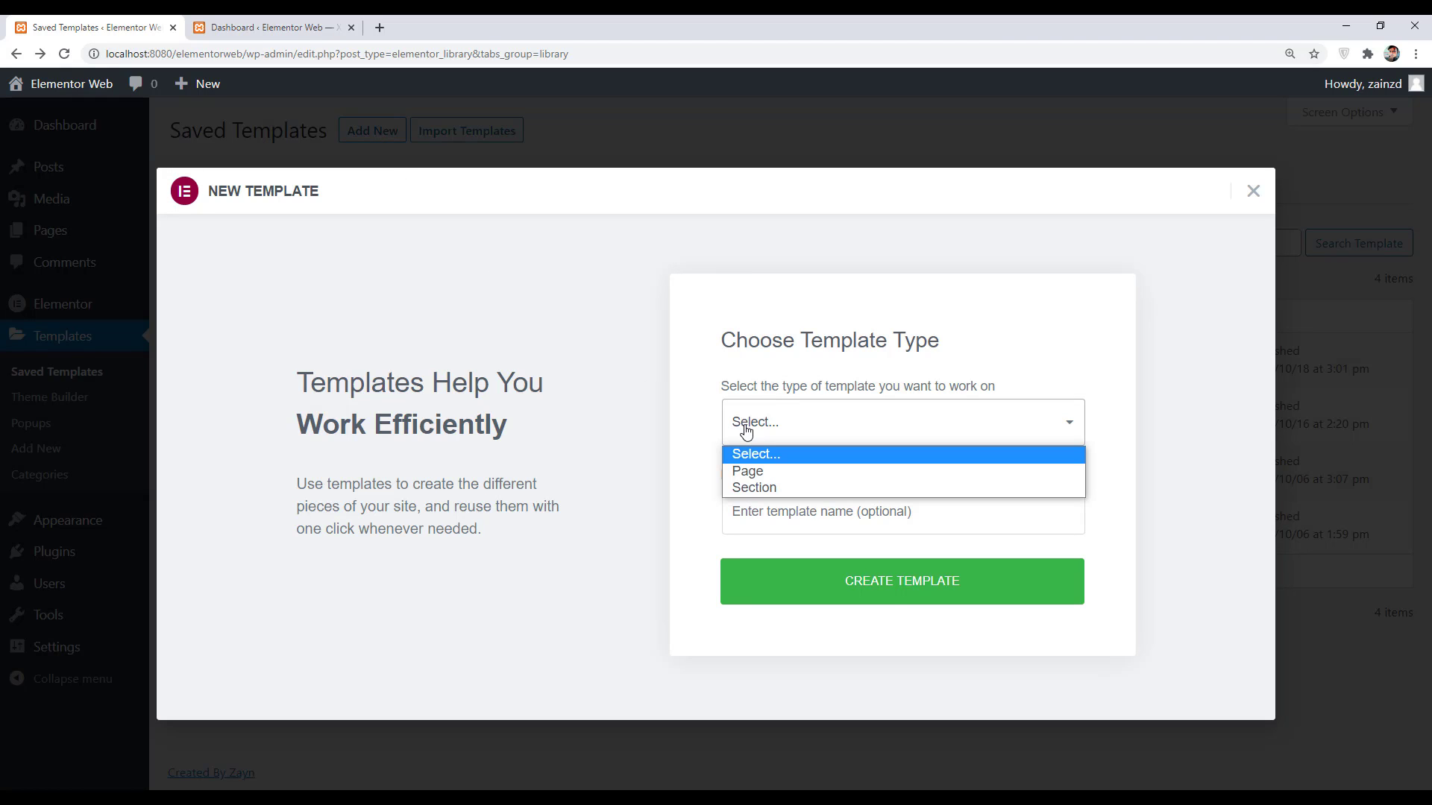
left_click(764, 488)
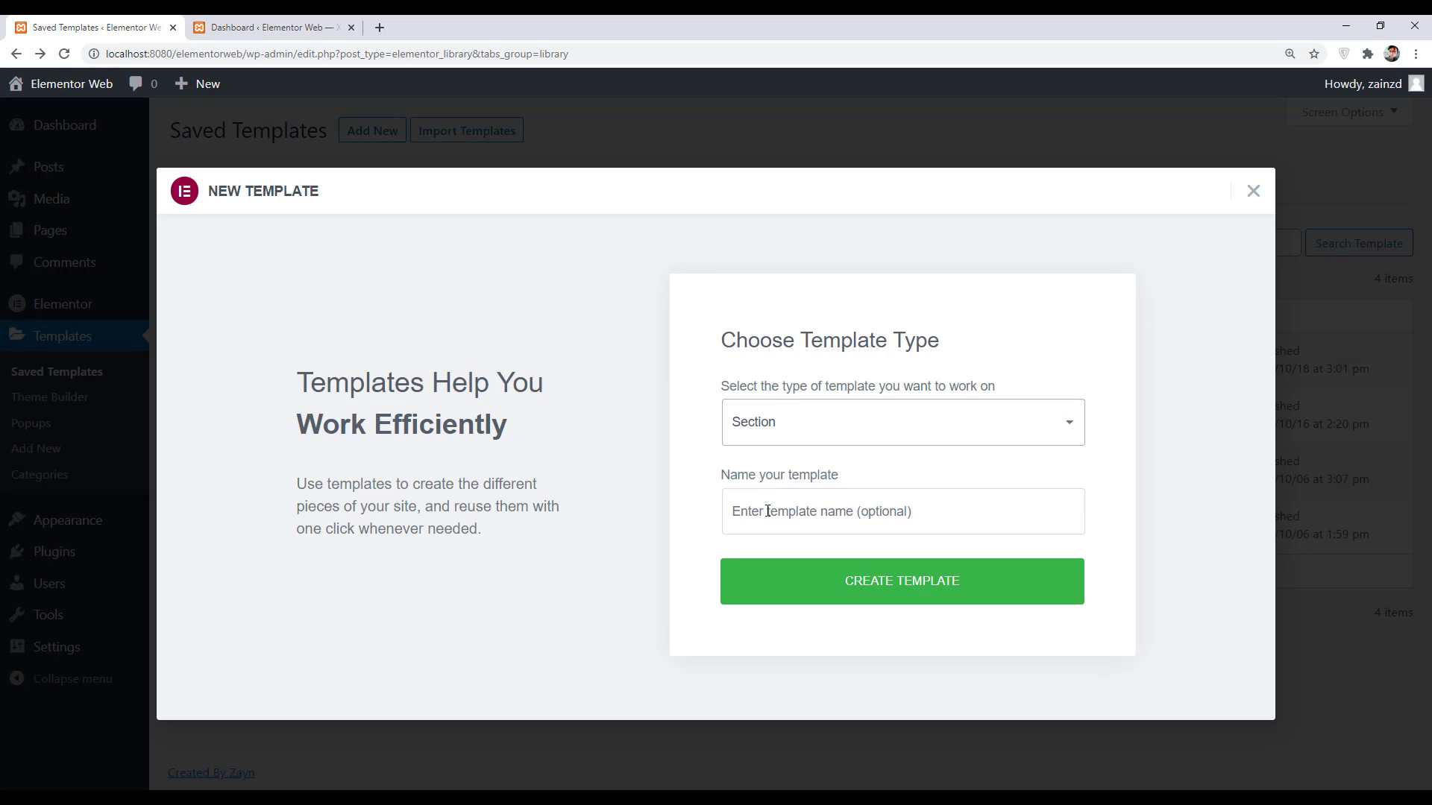
left_click(765, 510)
type("Welcome T")
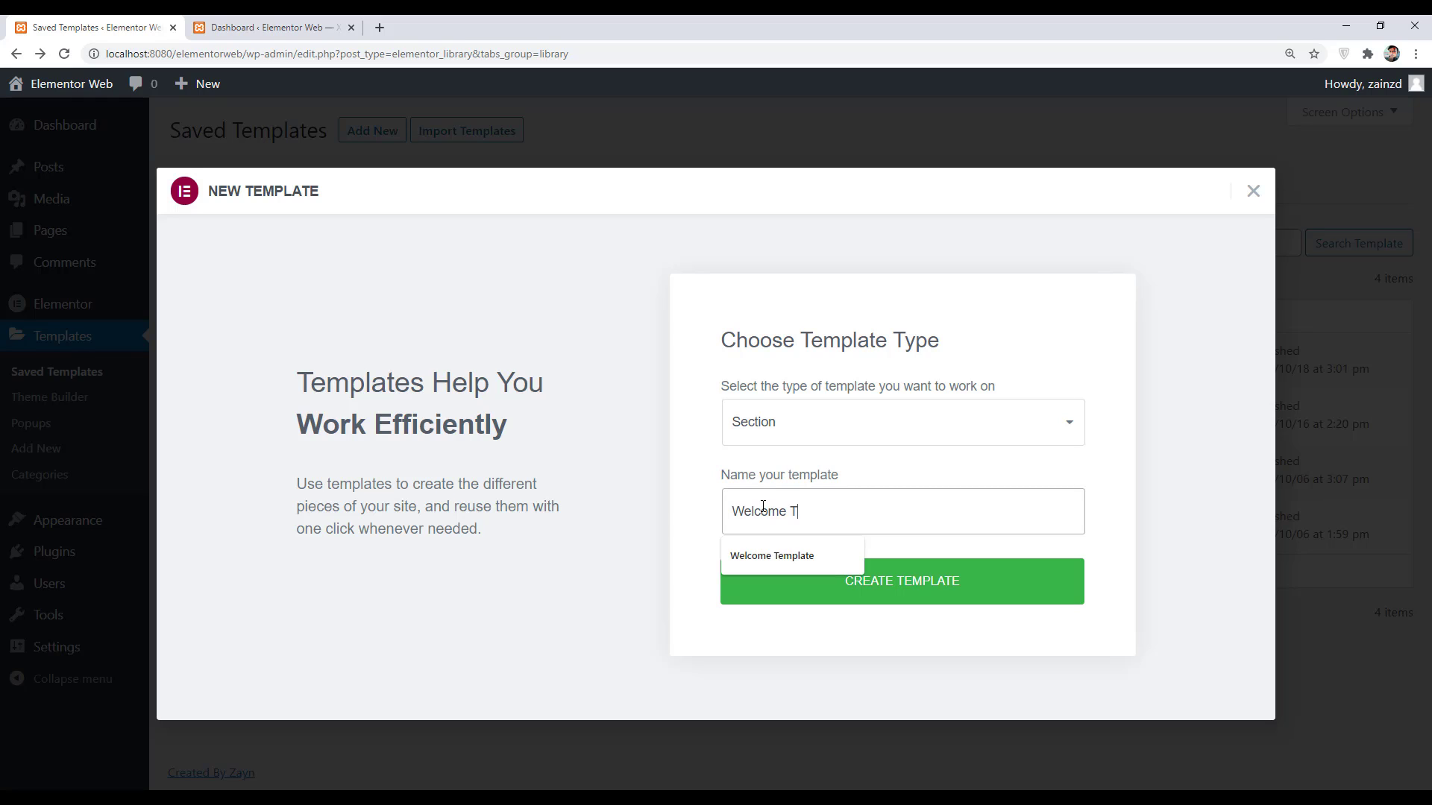
type("emplate")
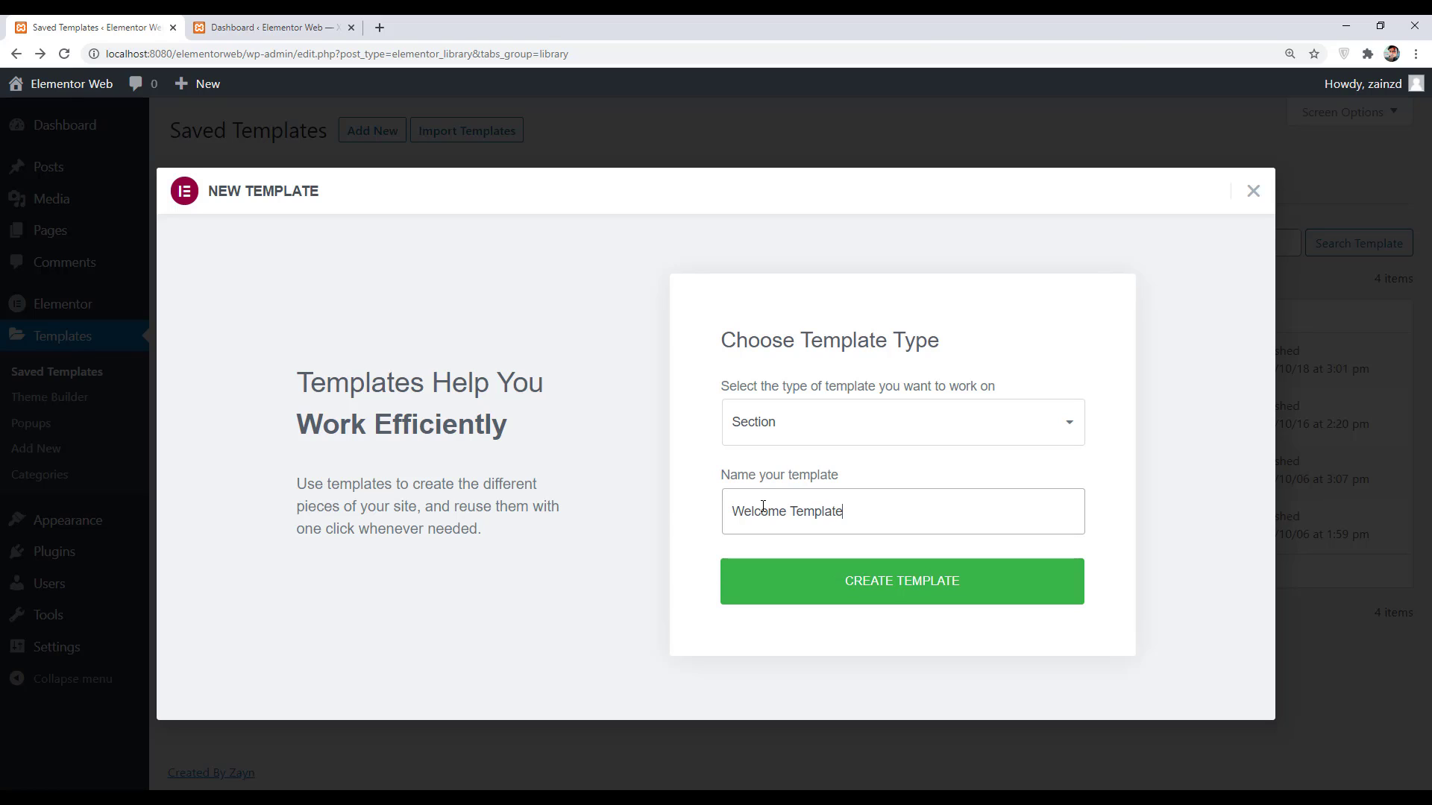
left_click(949, 581)
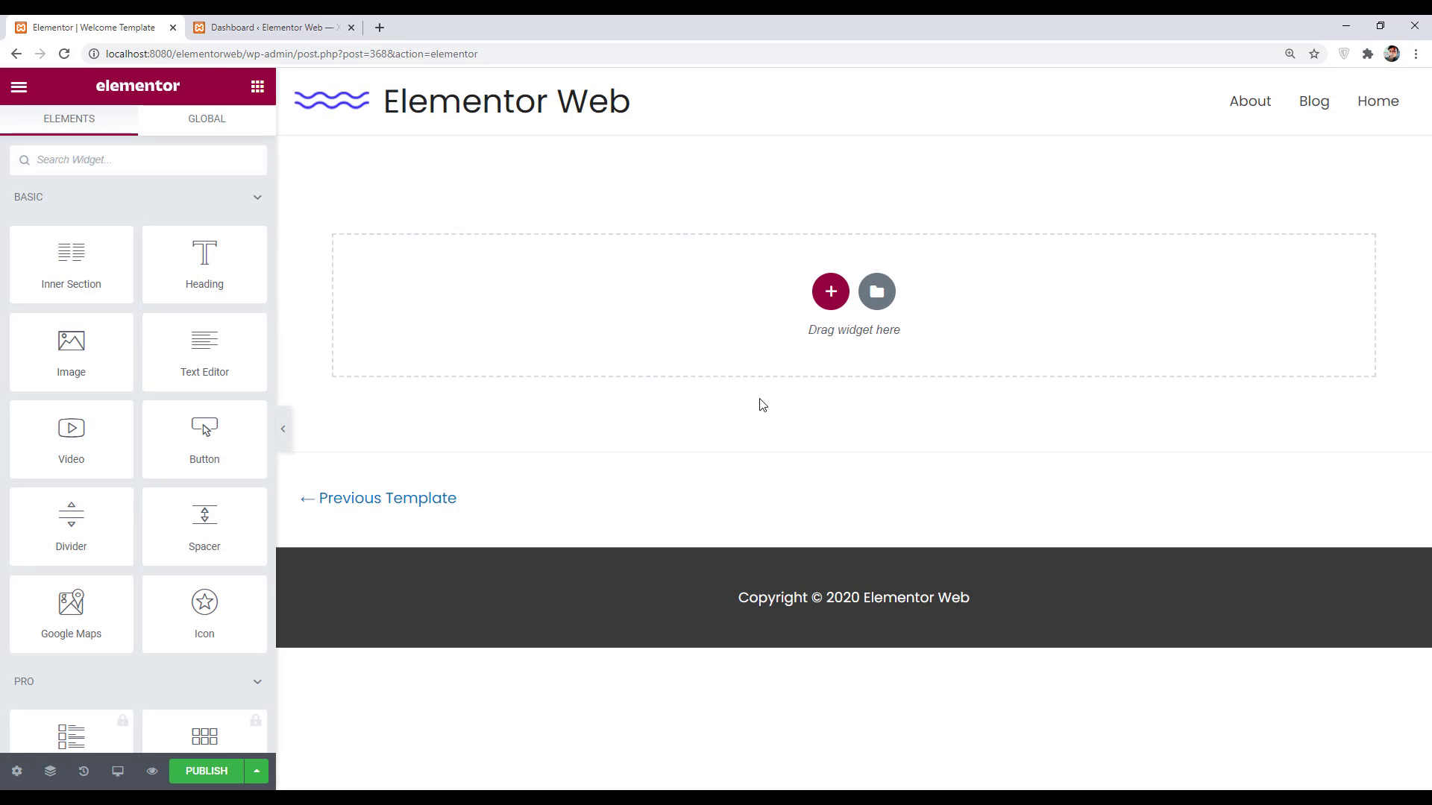
- Add a one-column section with a Heading widget and start typing 'Welcome to Our Dashboard'
left_click(831, 291)
left_click(638, 332)
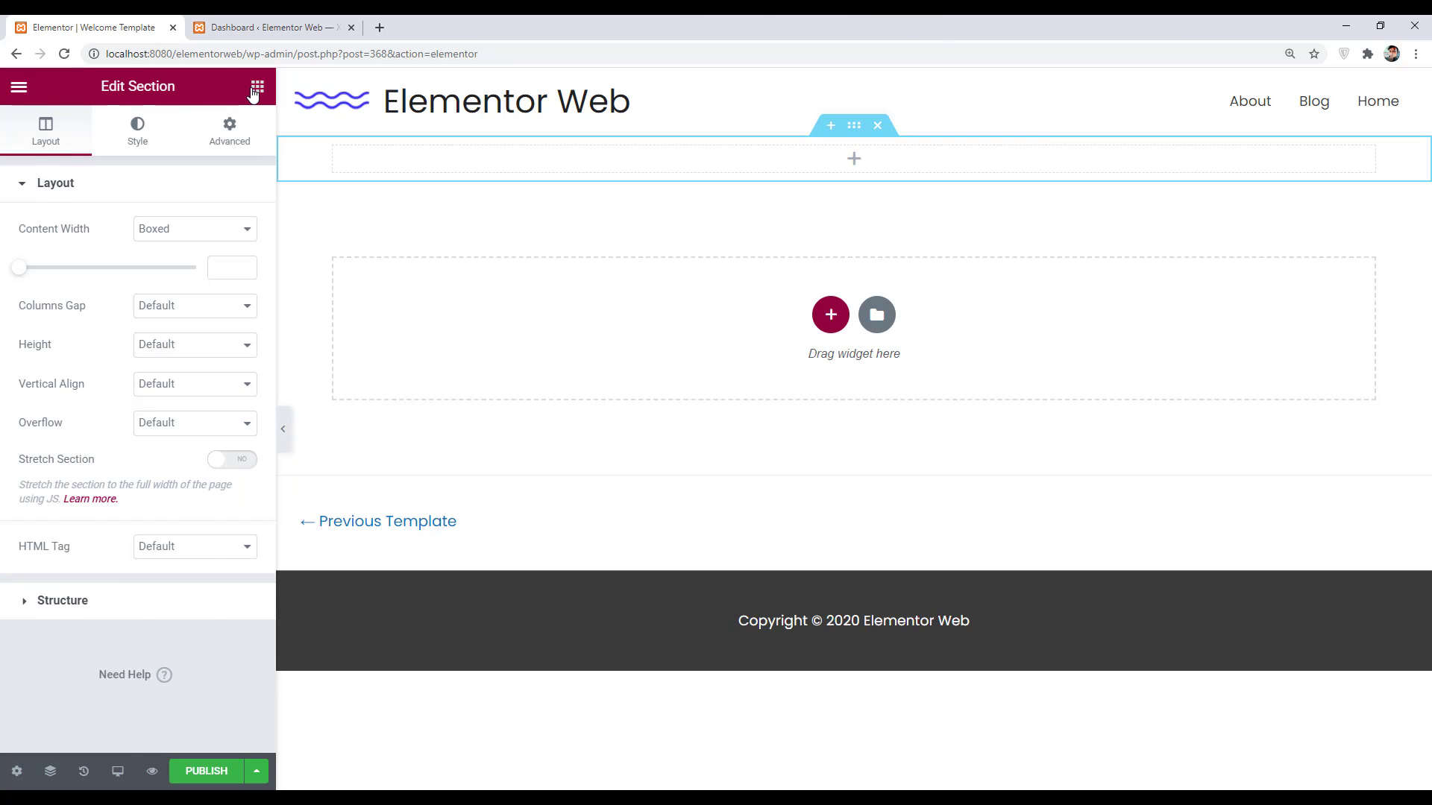
left_click(257, 87)
left_click_drag(191, 264, 848, 165)
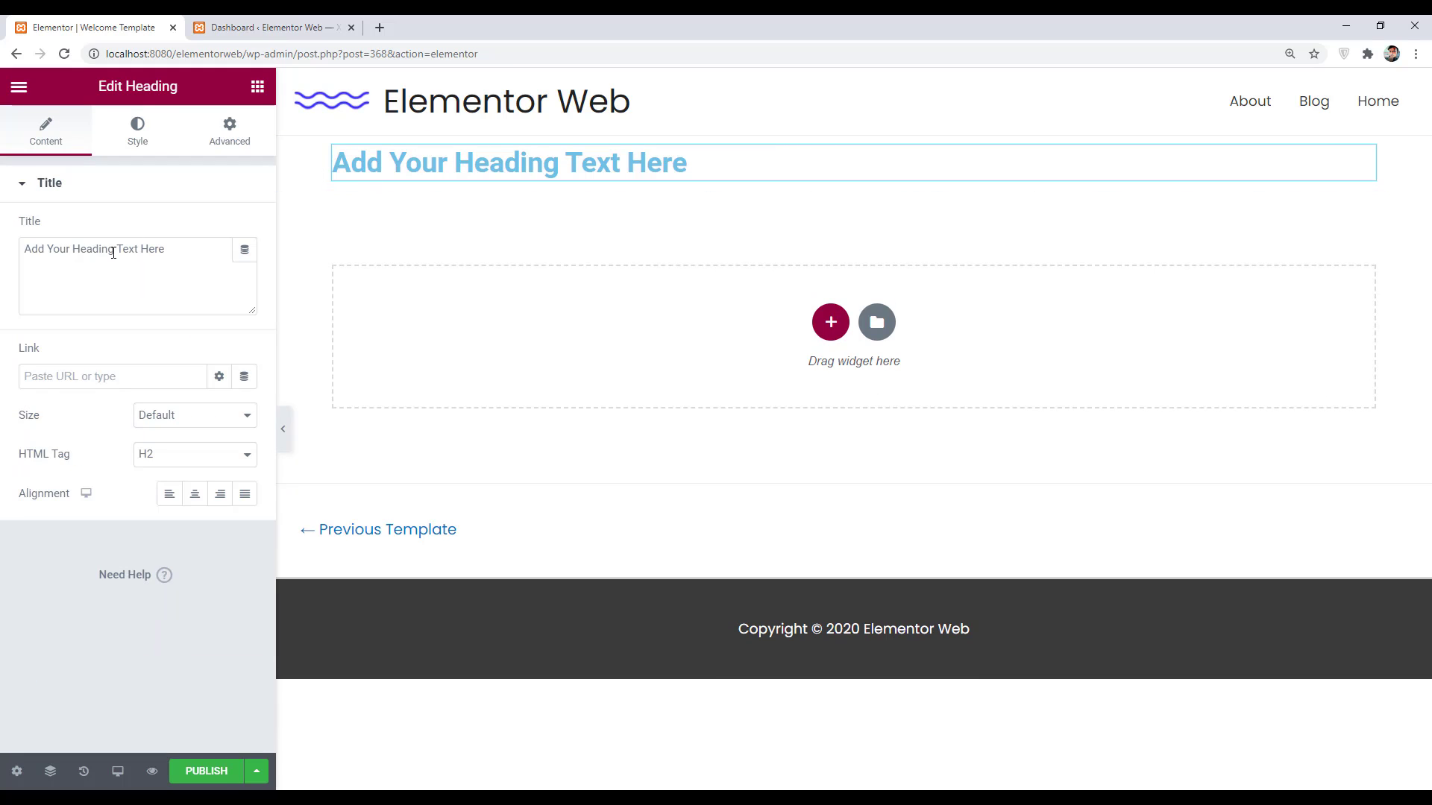
left_click_drag(176, 249, 2, 261)
type("Wec")
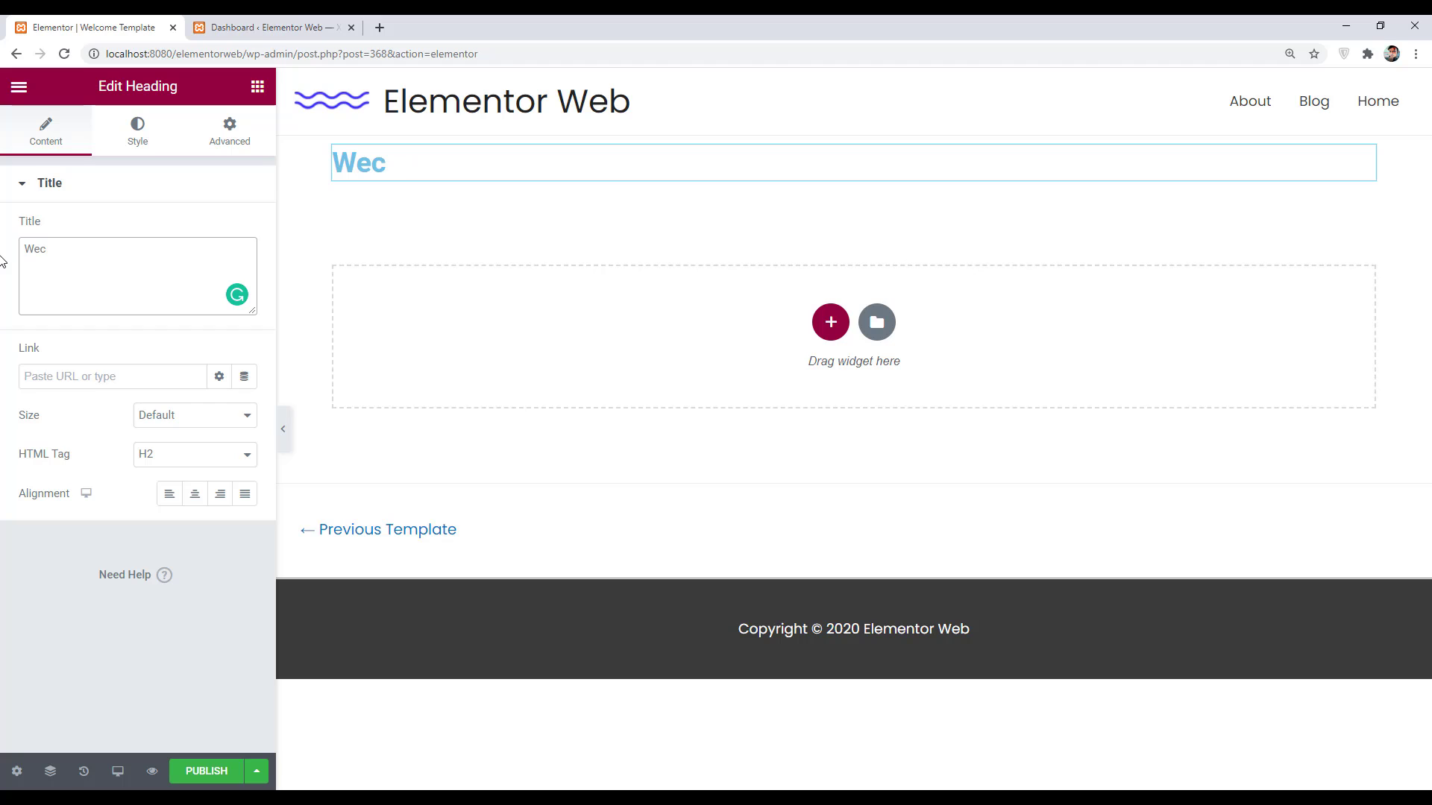
type("come")
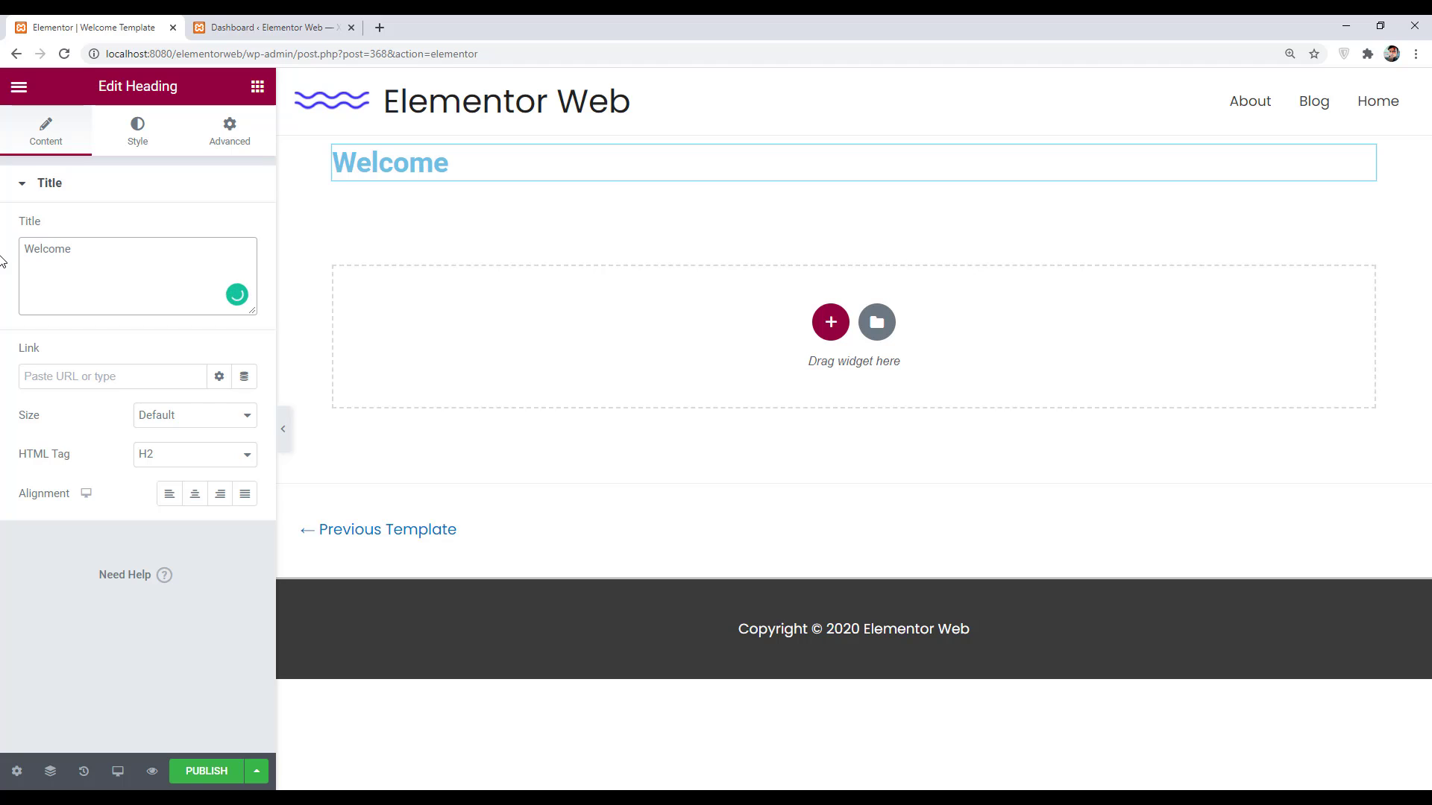
type(" to Our Dashboard")
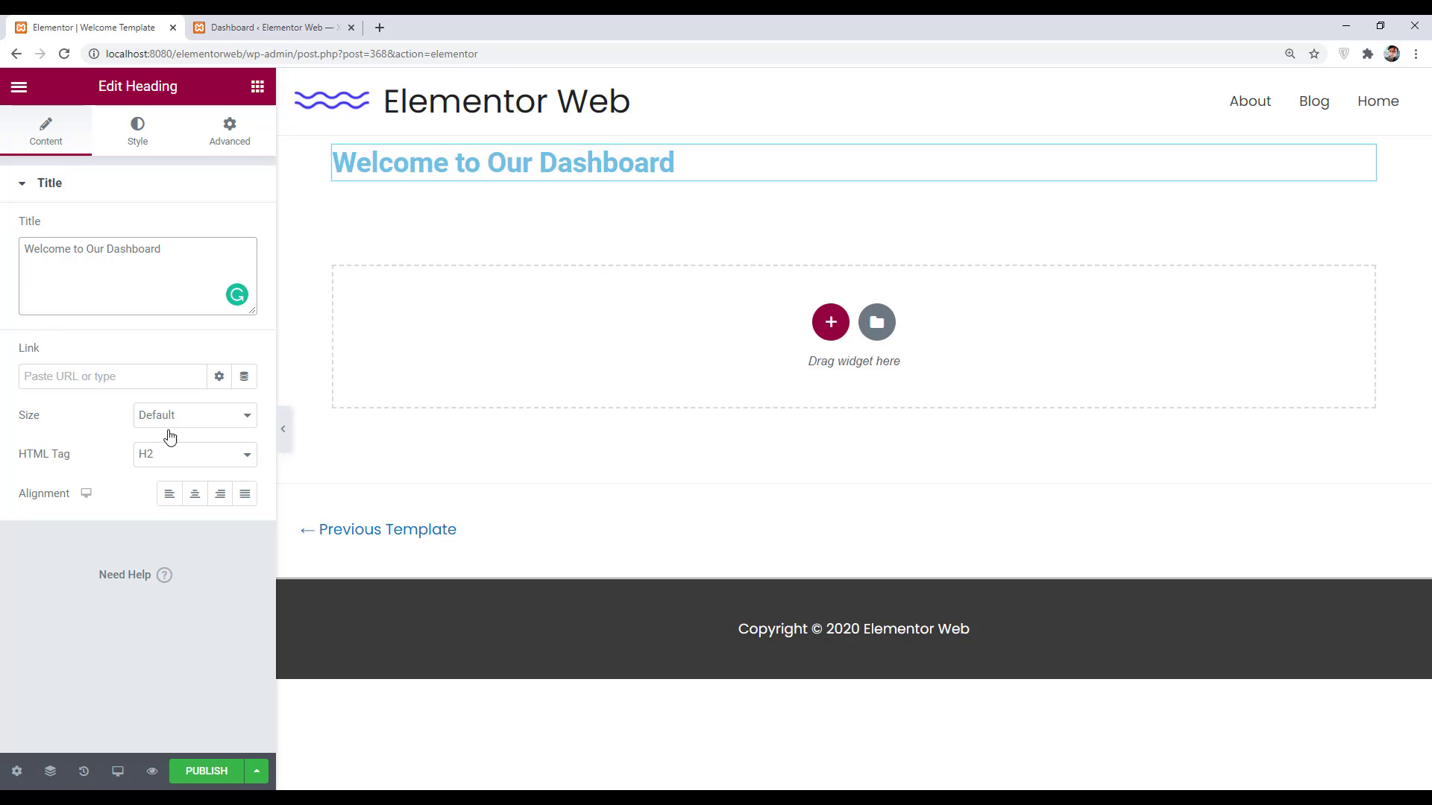
- Centre the heading and set its text colour to black
left_click(195, 493)
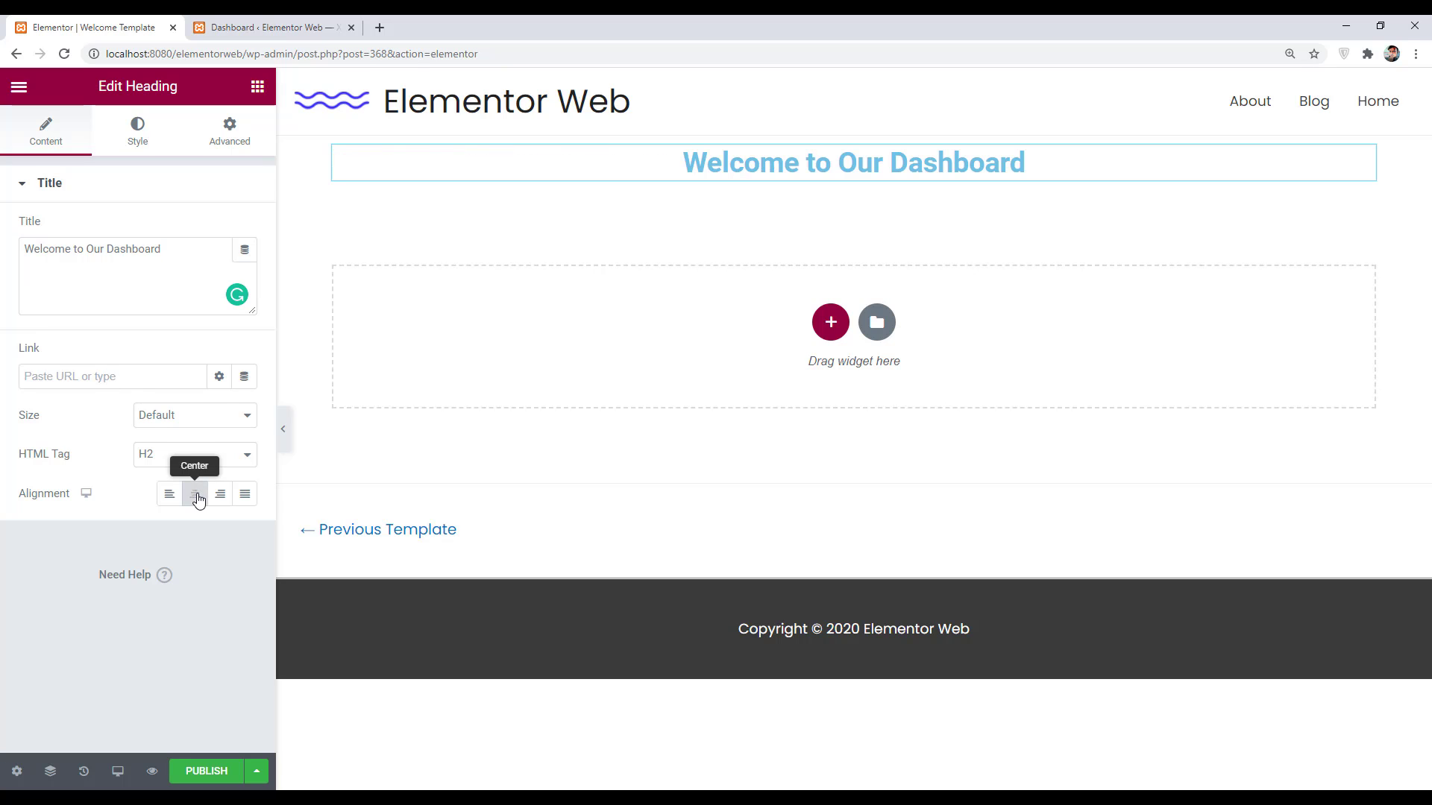
left_click(138, 132)
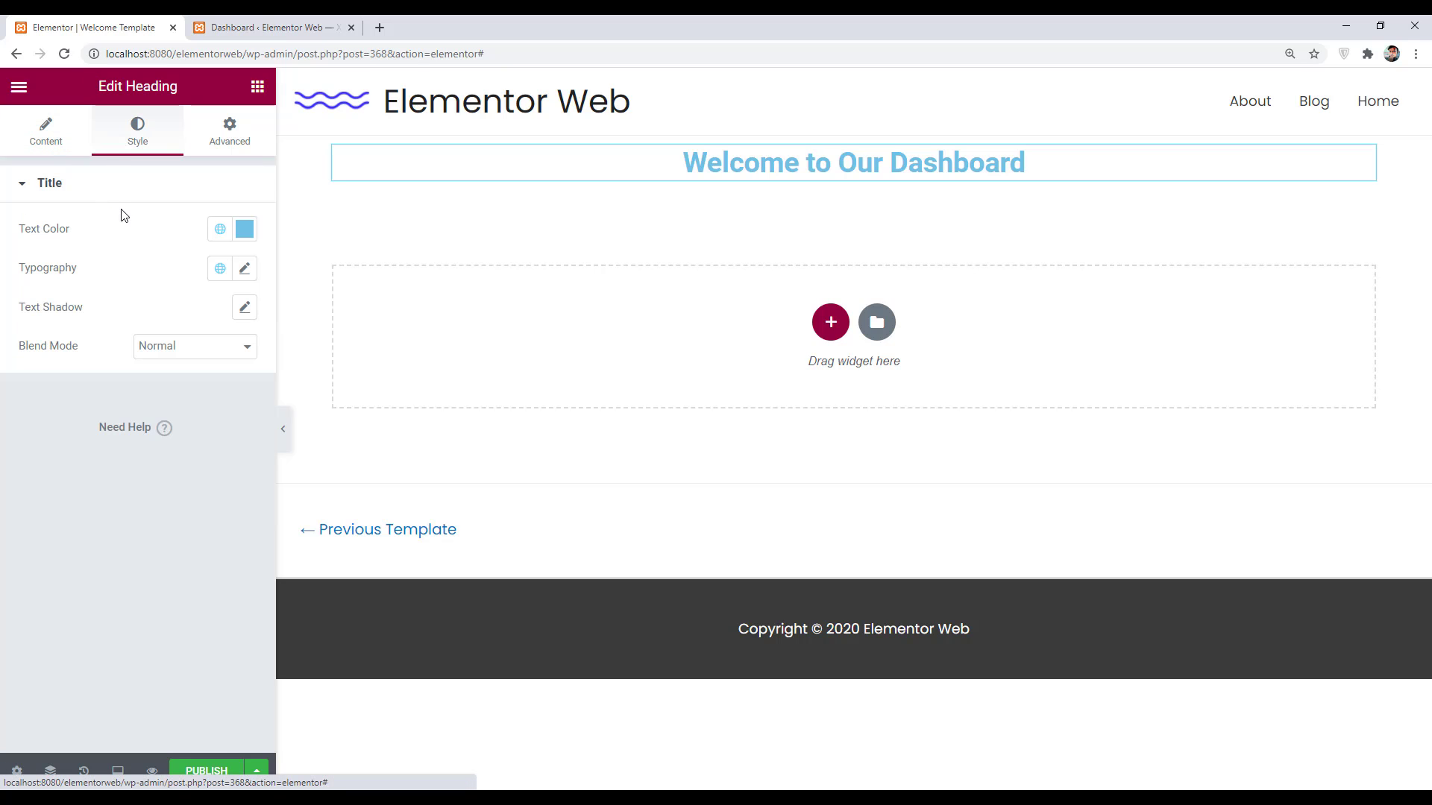
left_click(243, 230)
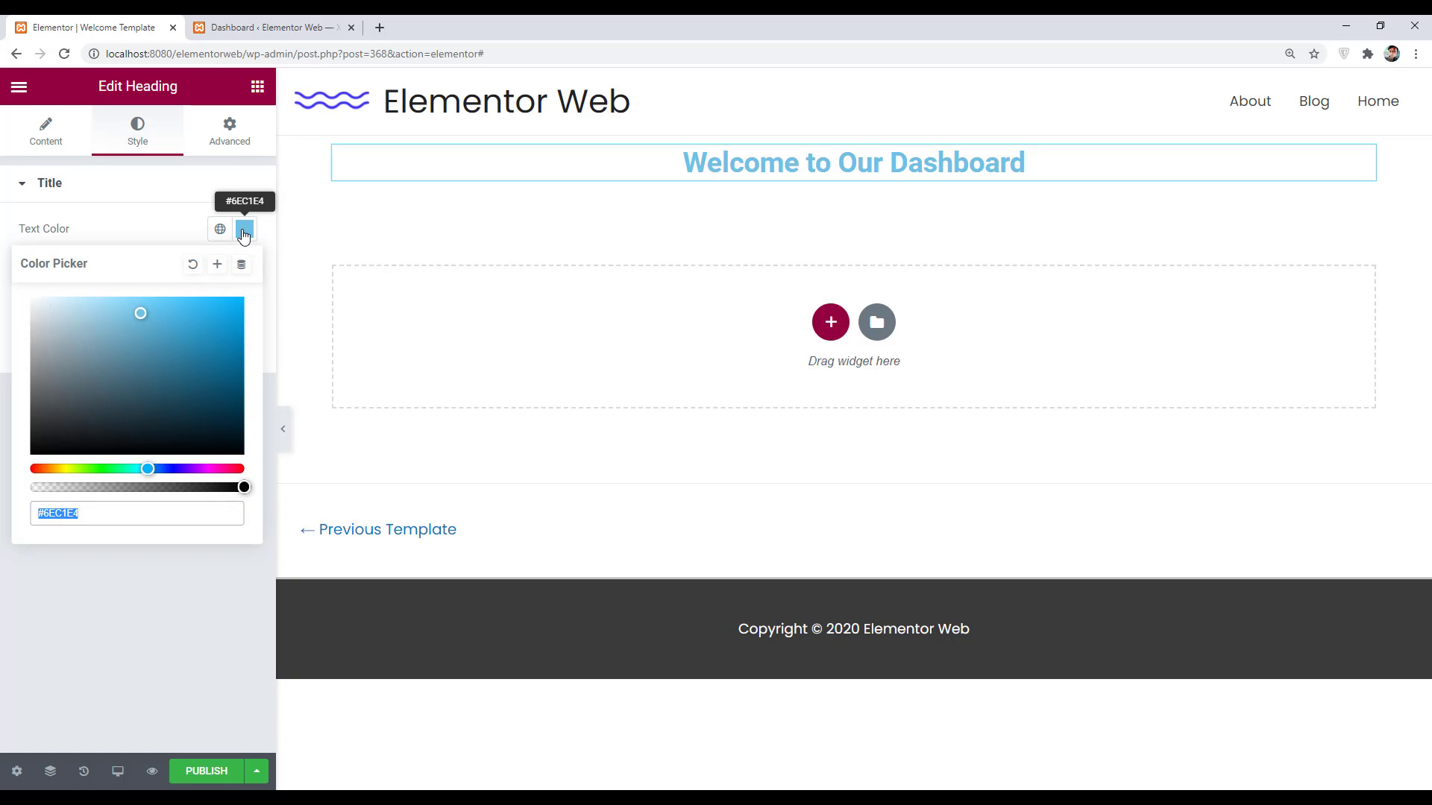
left_click(244, 230)
left_click(245, 233)
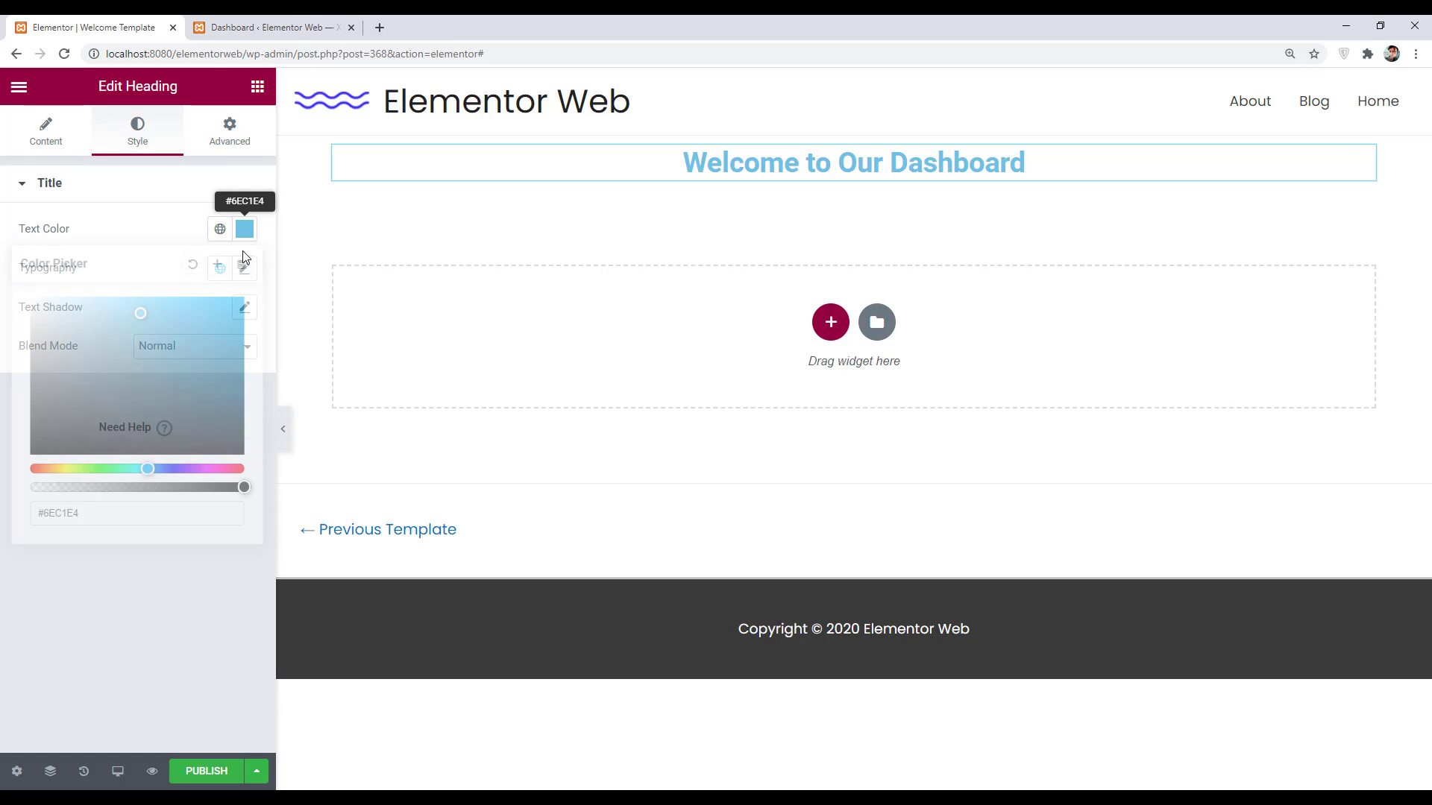
left_click(237, 444)
left_click(156, 243)
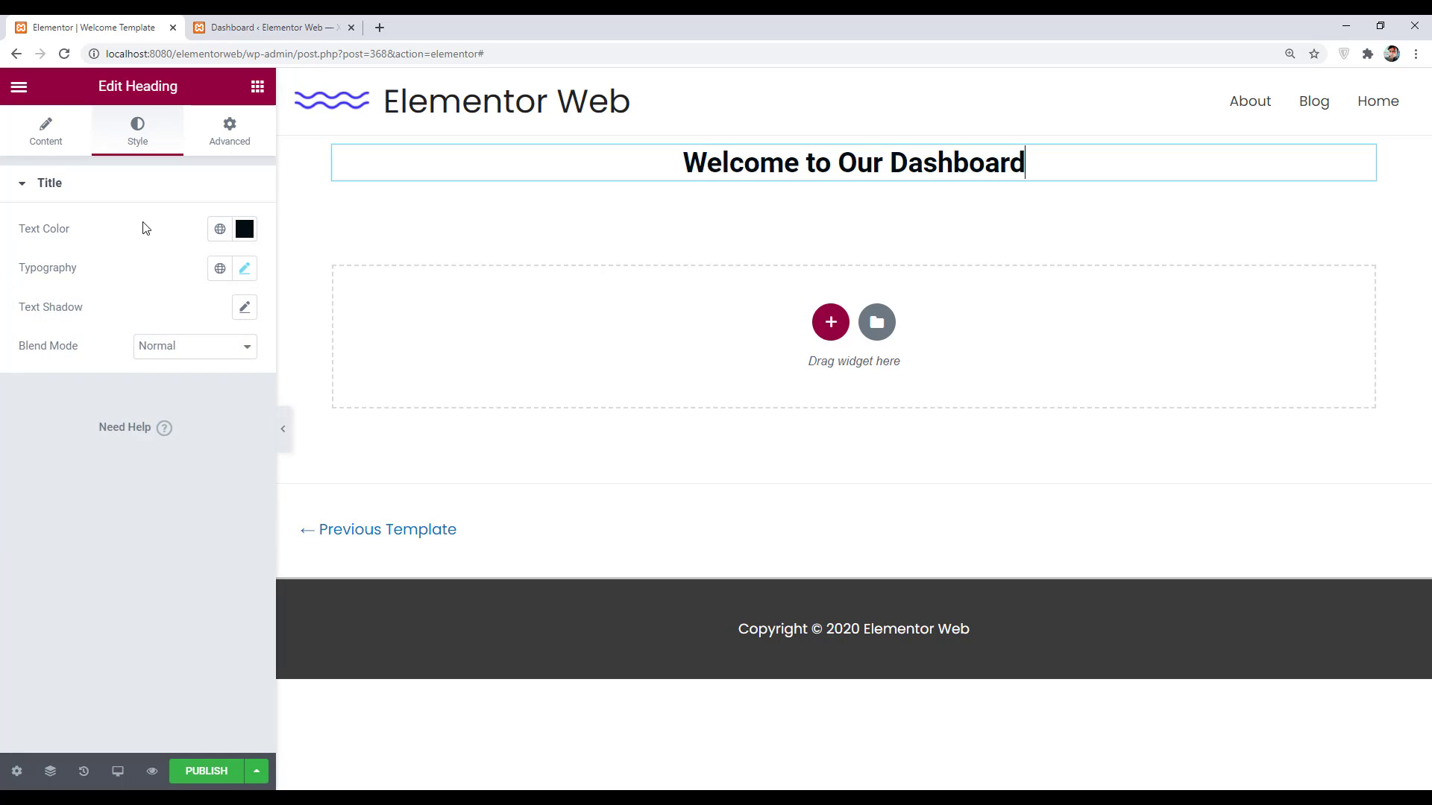
- Set the heading's typography to Poppins at about 38 px
left_click(244, 268)
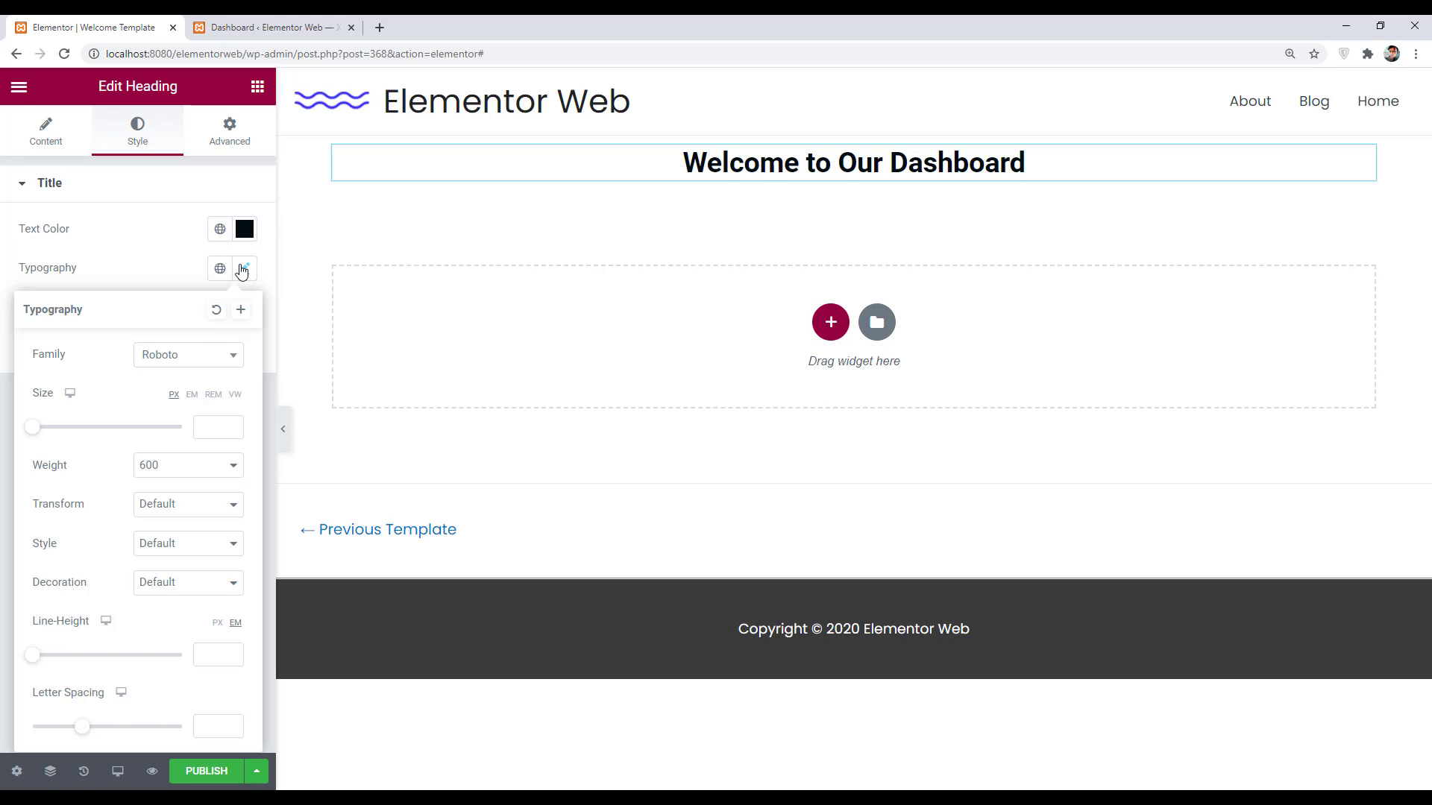
left_click(202, 366)
type("popp")
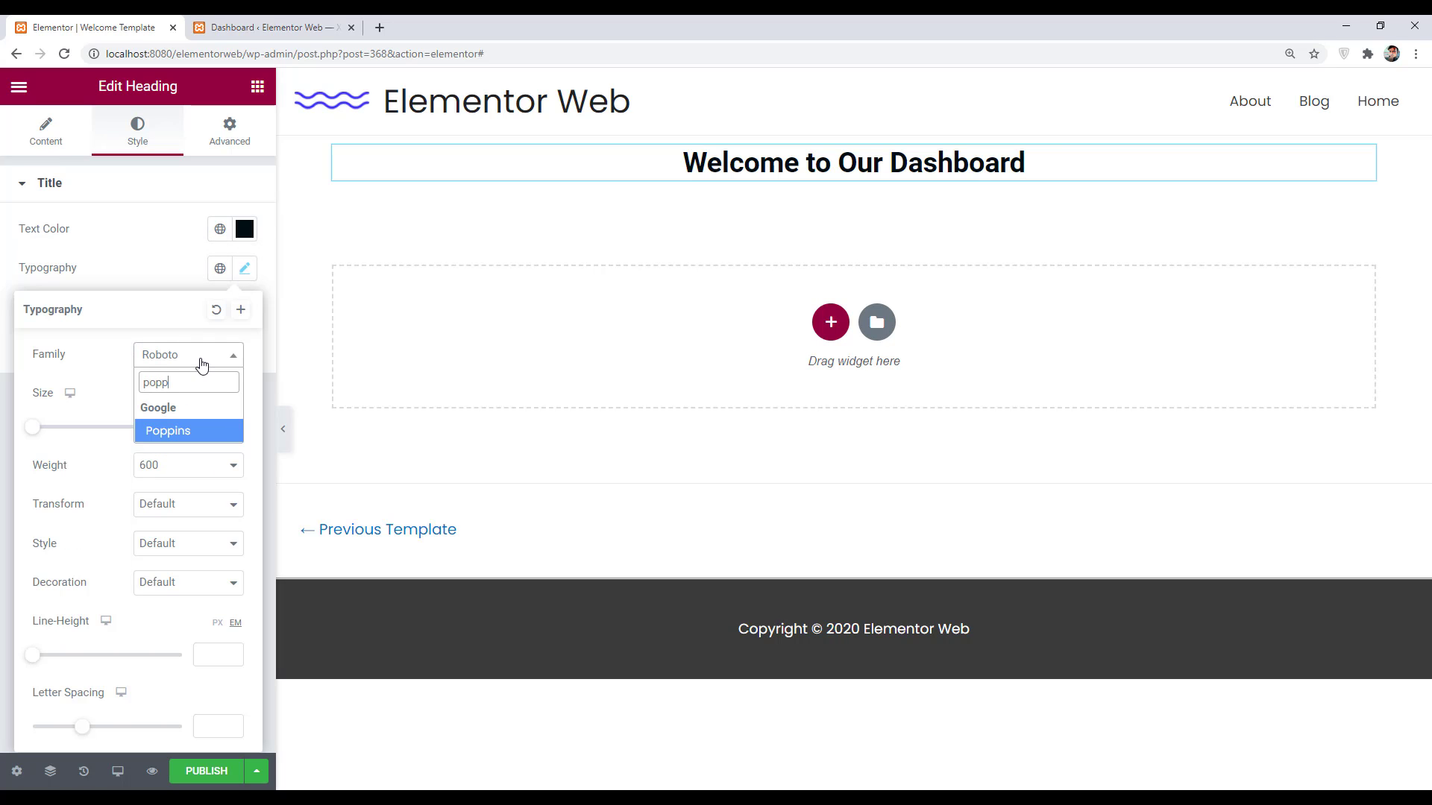
key("Return")
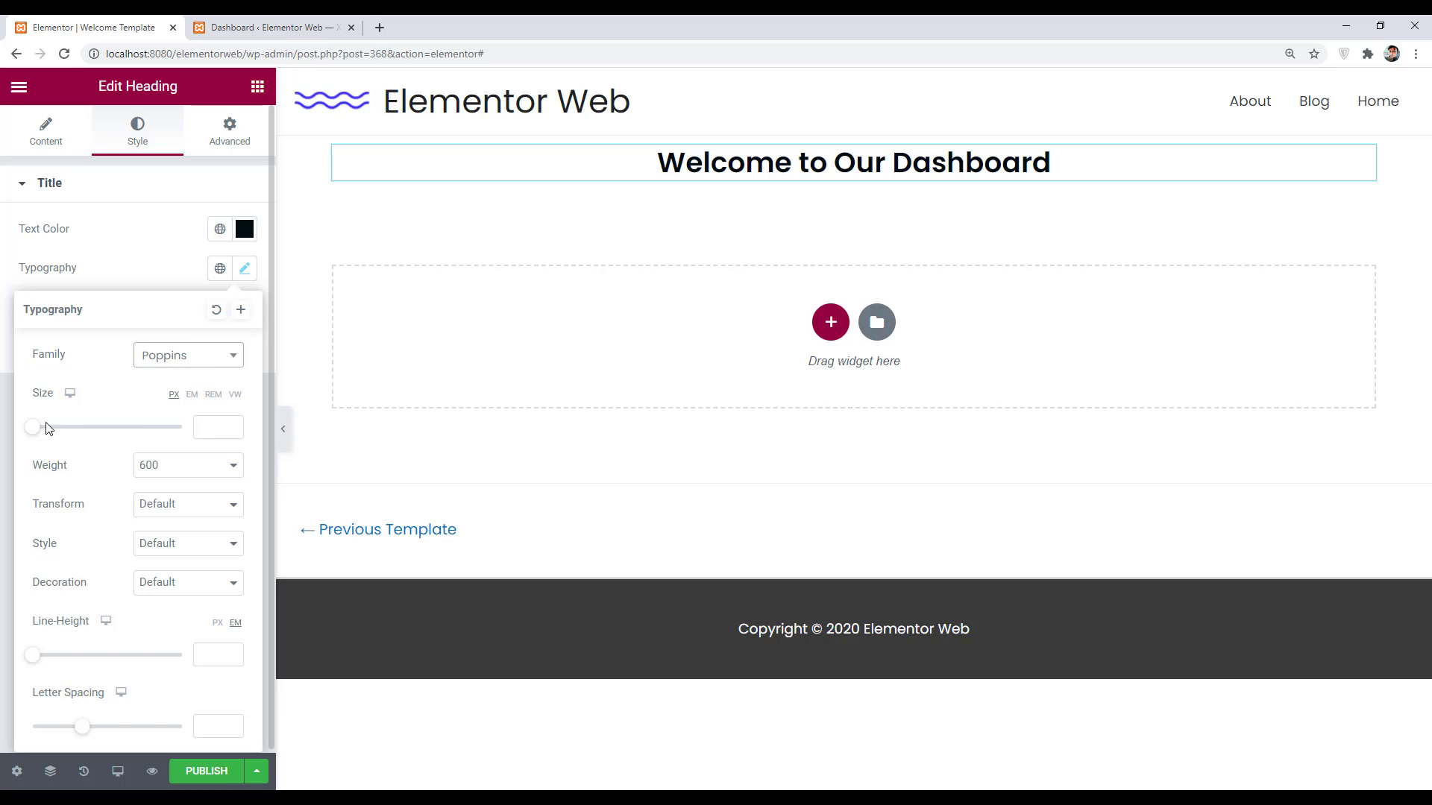
left_click_drag(38, 432, 67, 430)
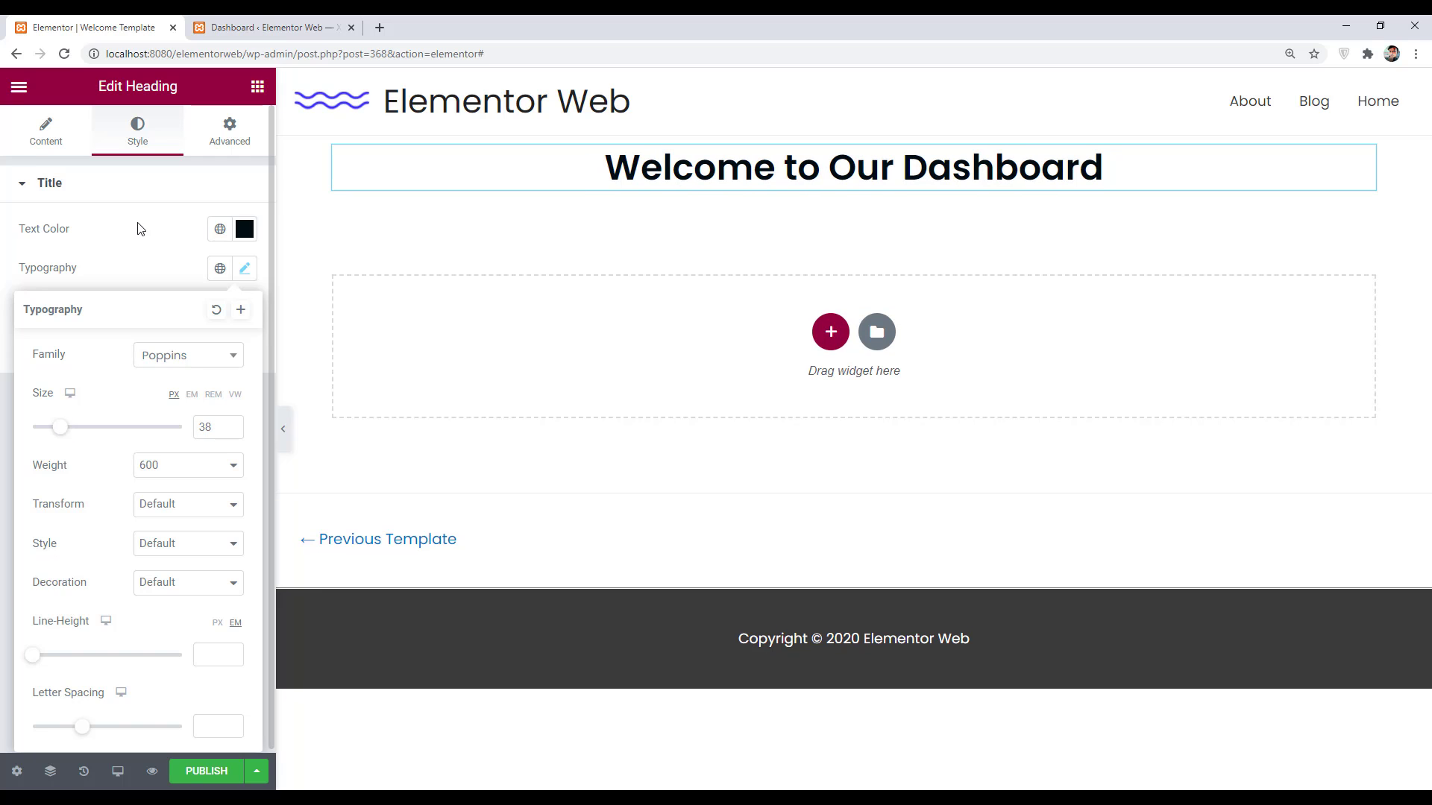
left_click(154, 206)
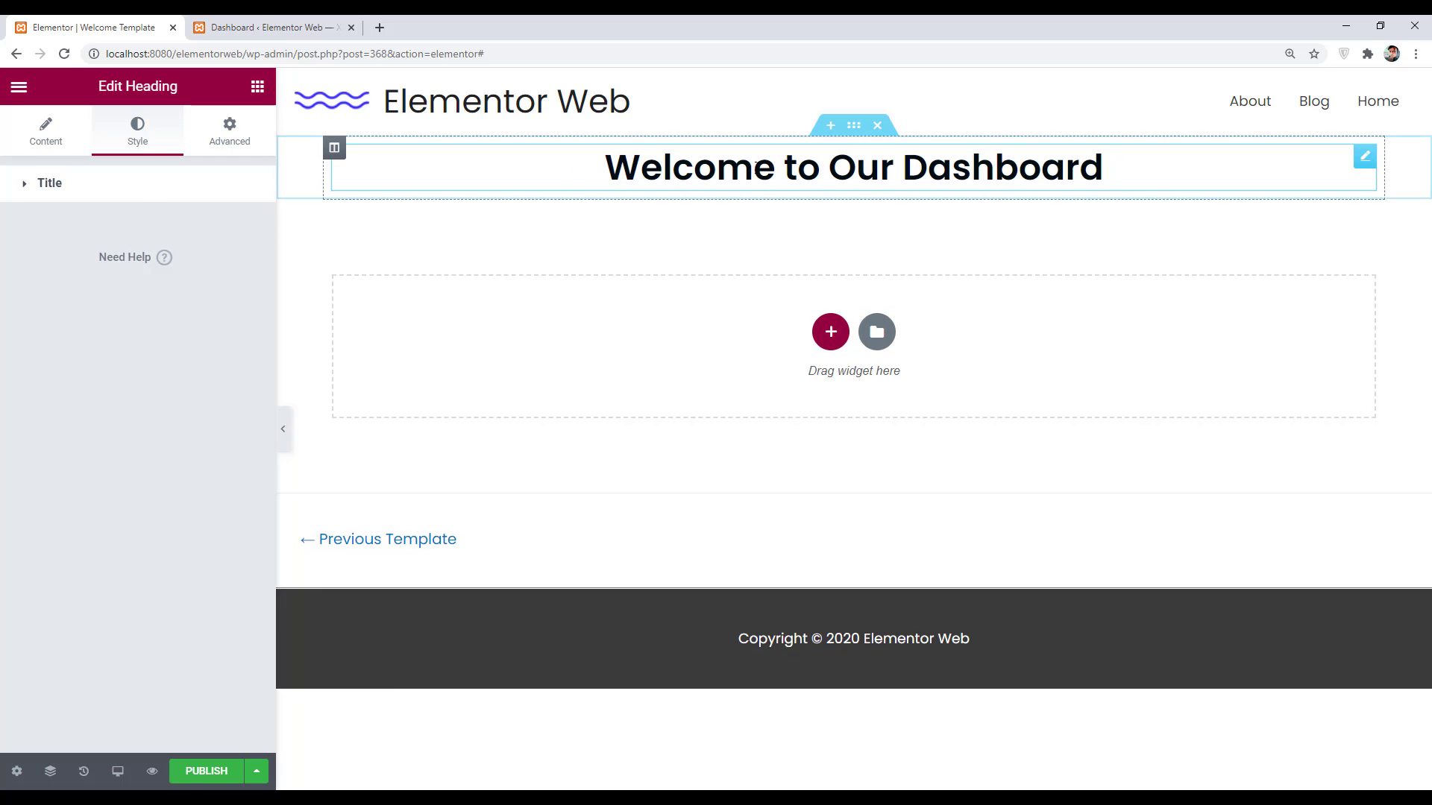
left_click(854, 127)
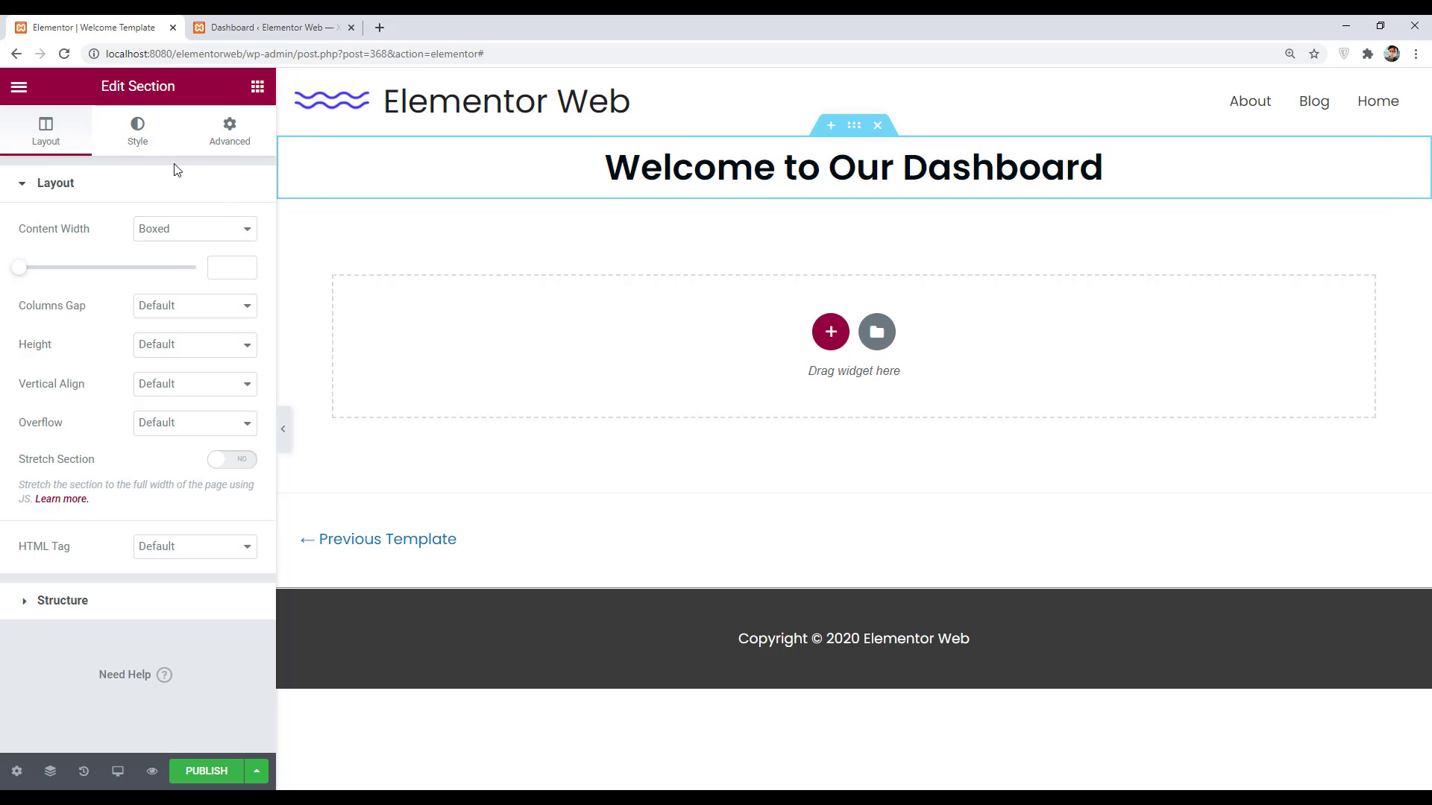
- Give the section a classic background using the tree-lined road photo
left_click(137, 132)
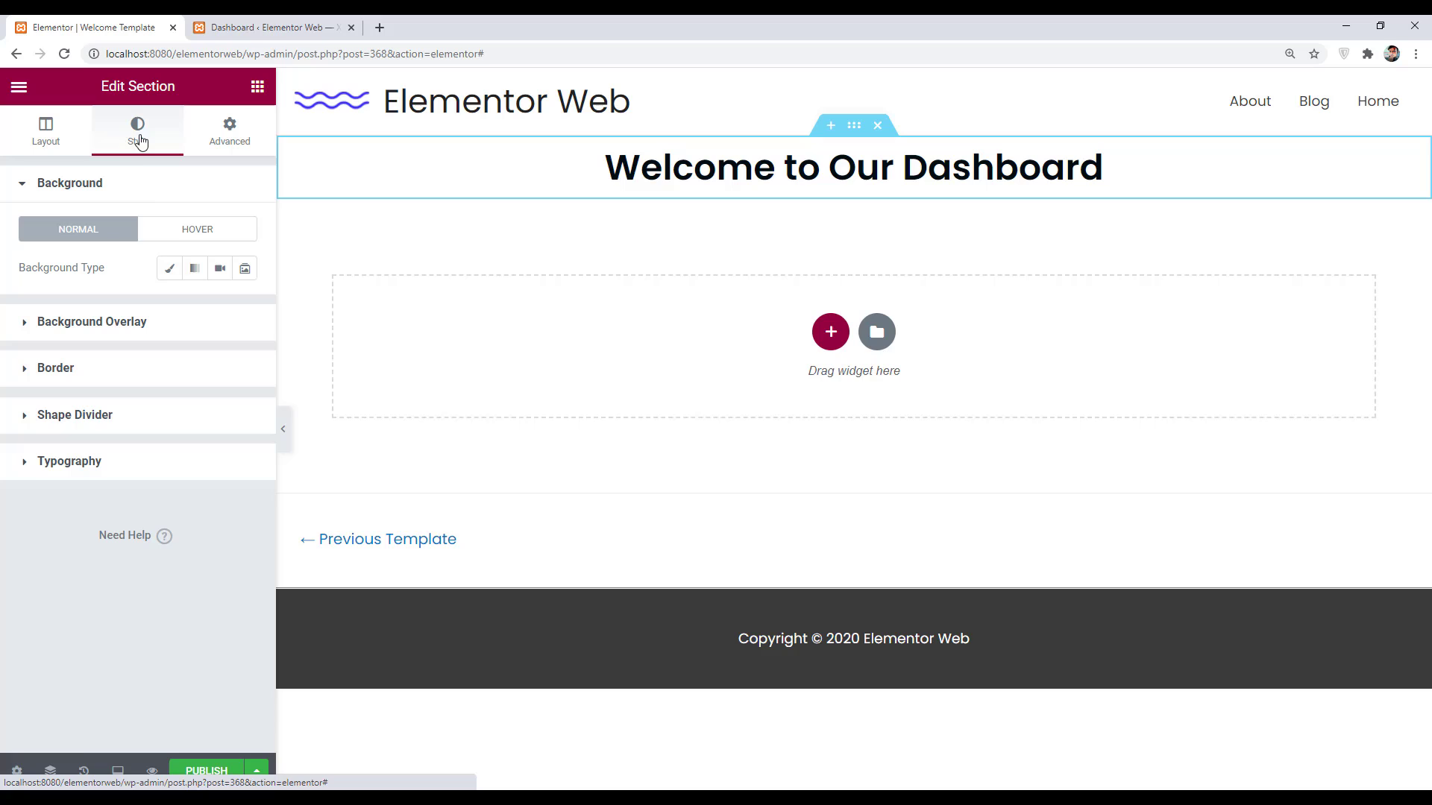
left_click(163, 273)
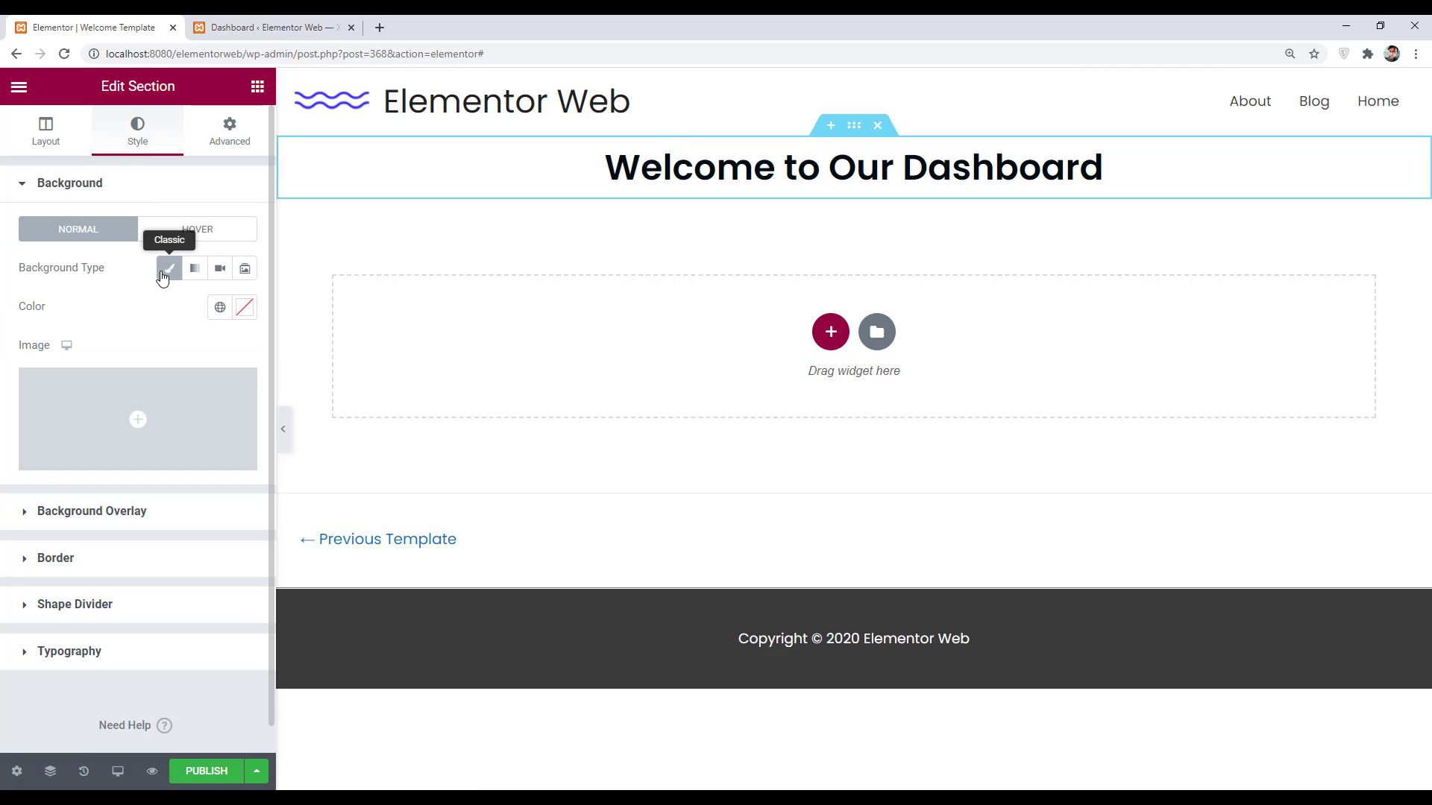
left_click(158, 426)
left_click(270, 321)
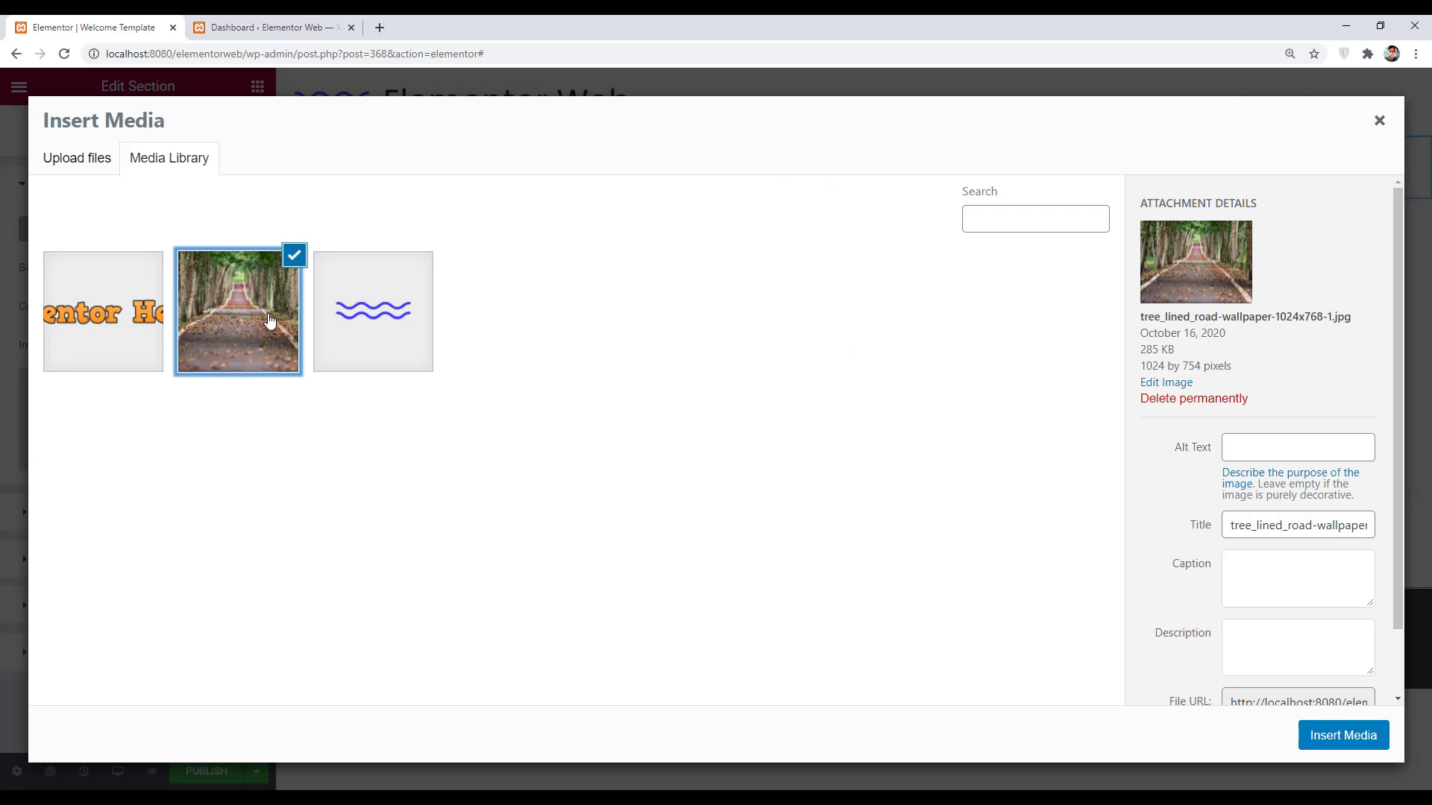
left_click(1343, 737)
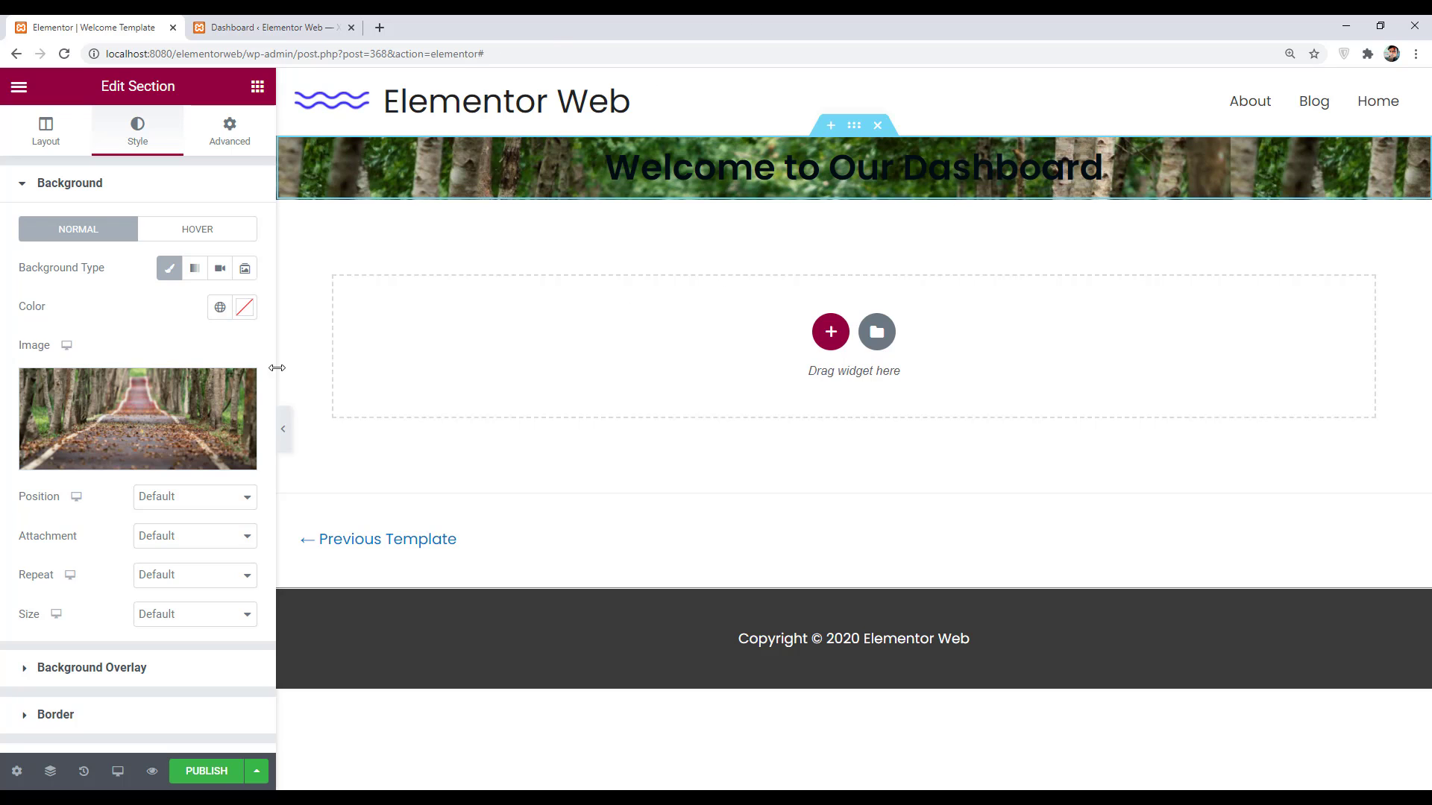
- Set the section's linked padding to 42 px on all sides
left_click(256, 87)
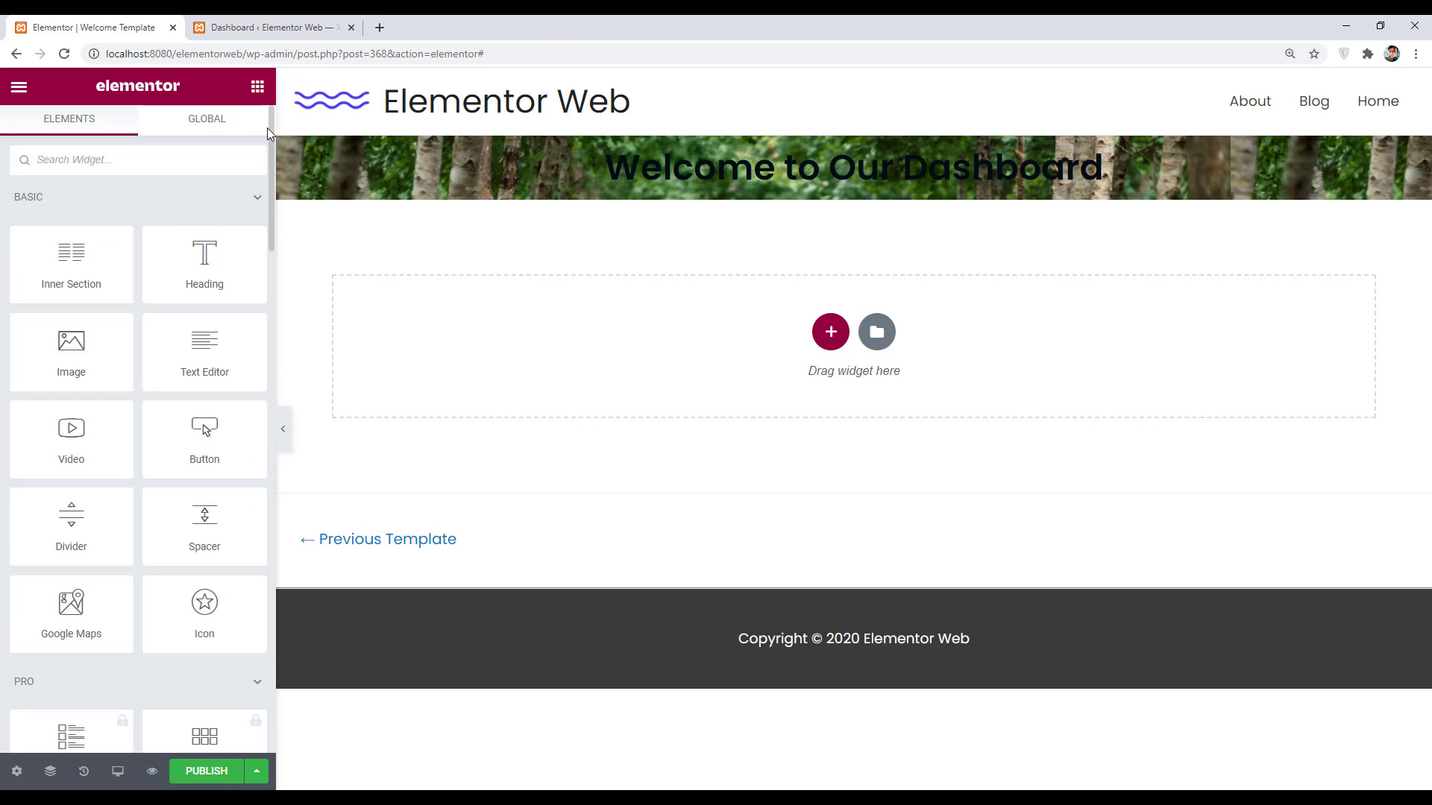
left_click(852, 128)
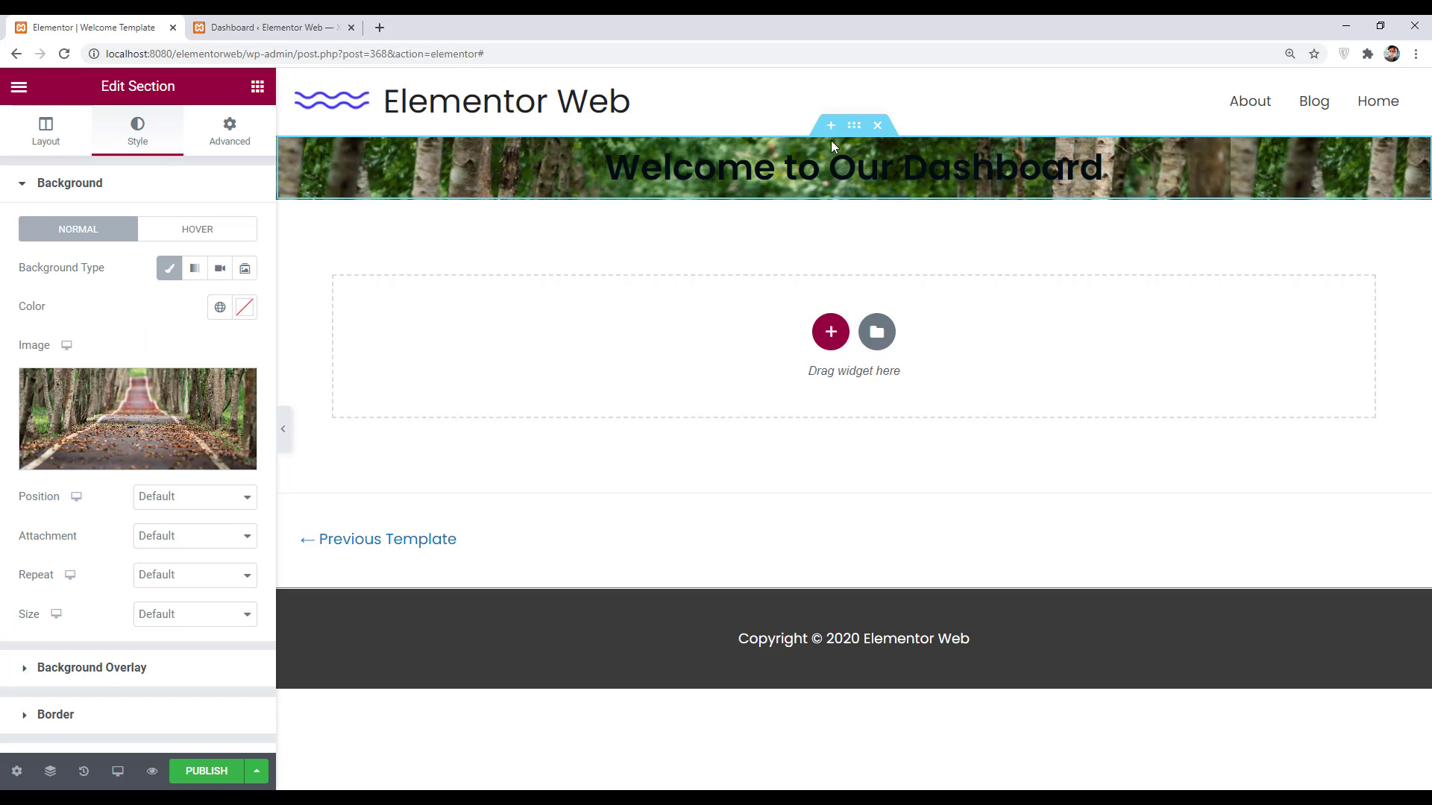
left_click(230, 131)
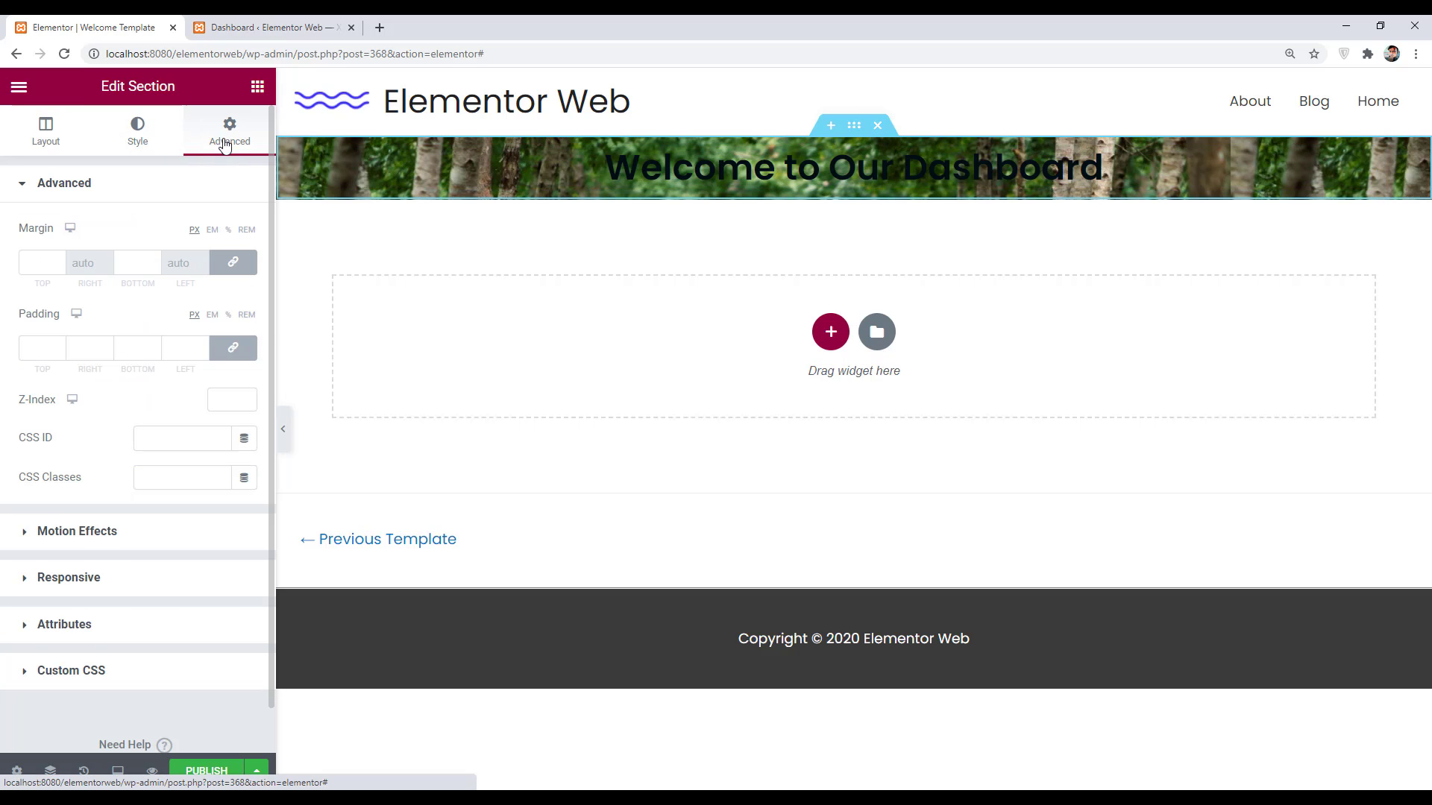
left_click(228, 350)
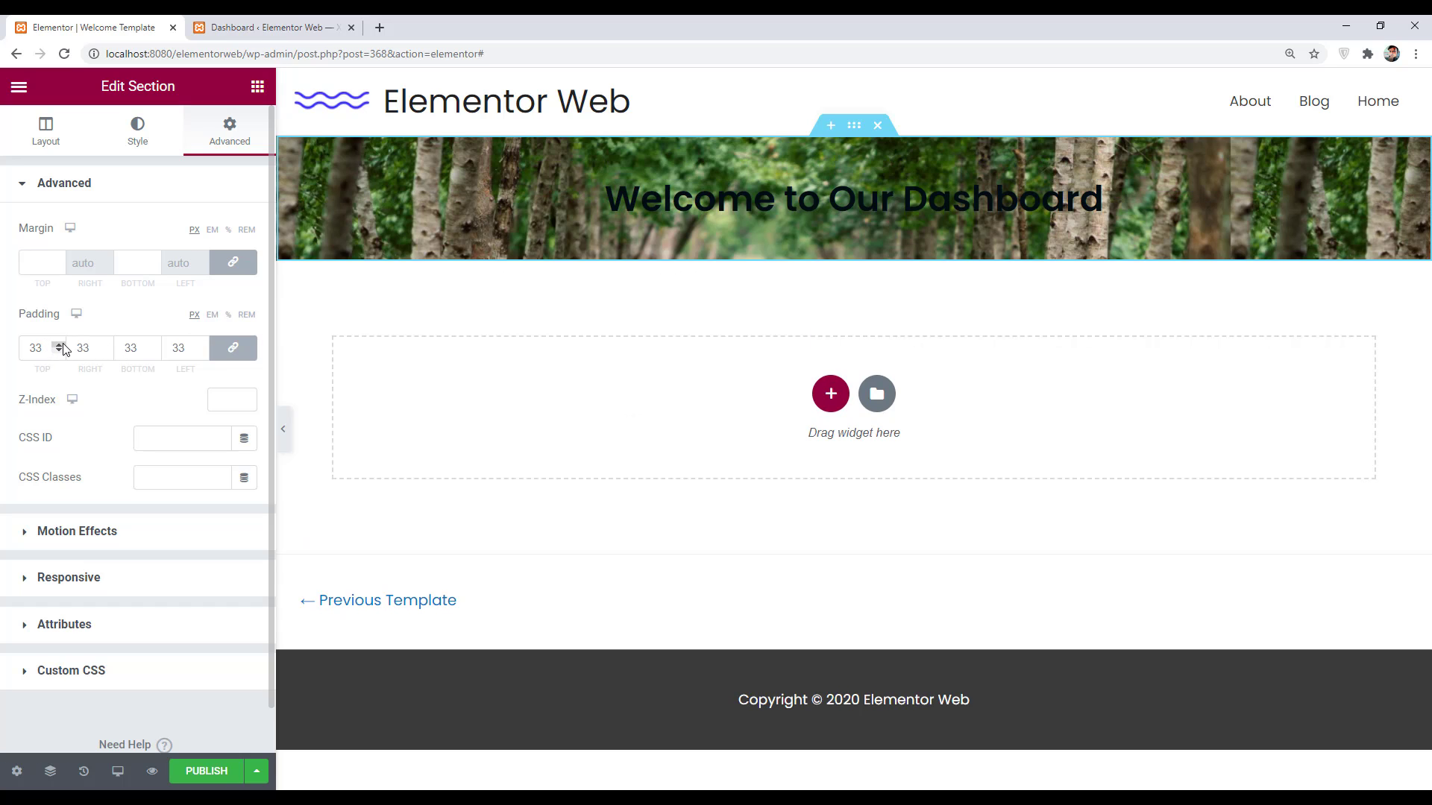
left_click_drag(60, 346, 59, 345)
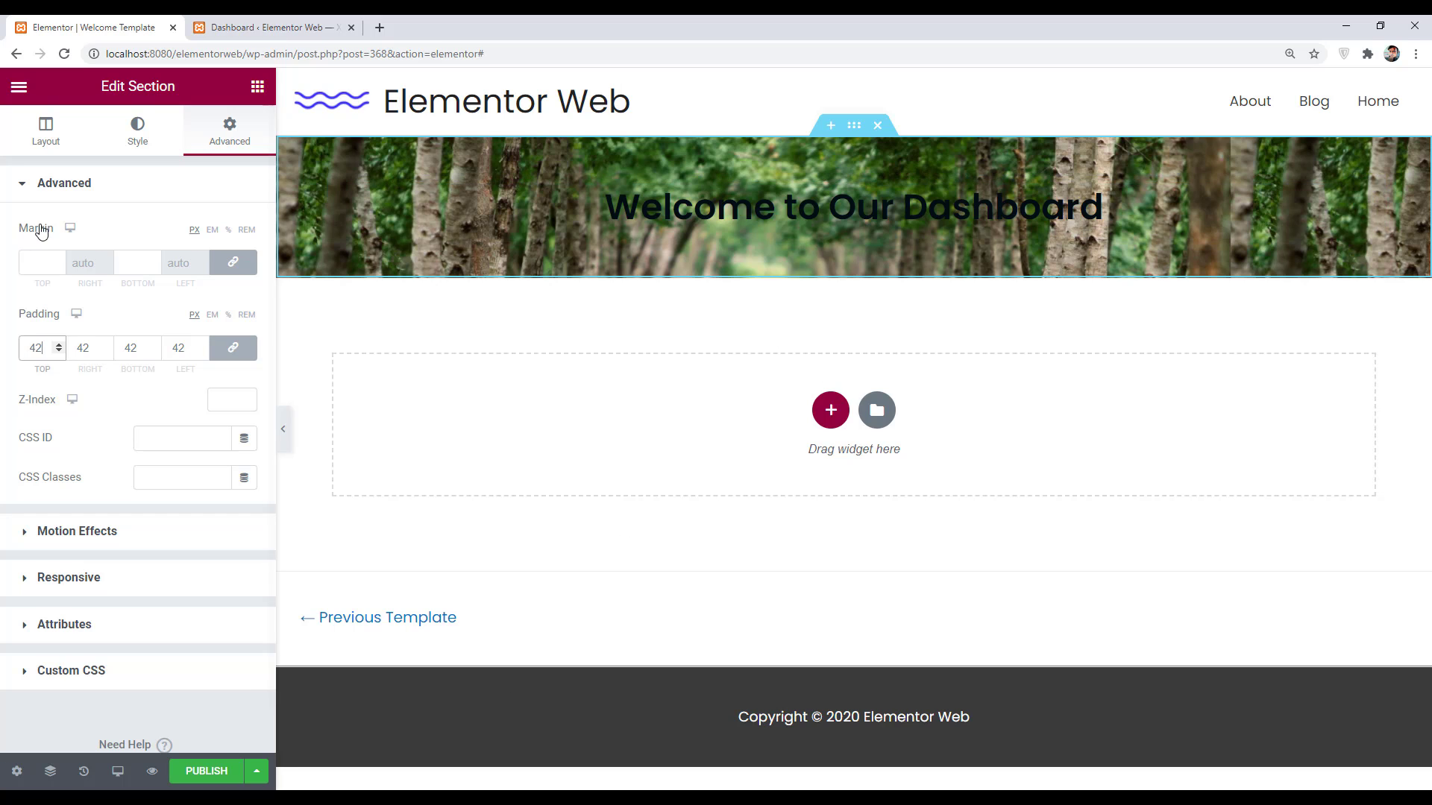
- Change the heading's text colour to white
left_click(721, 213)
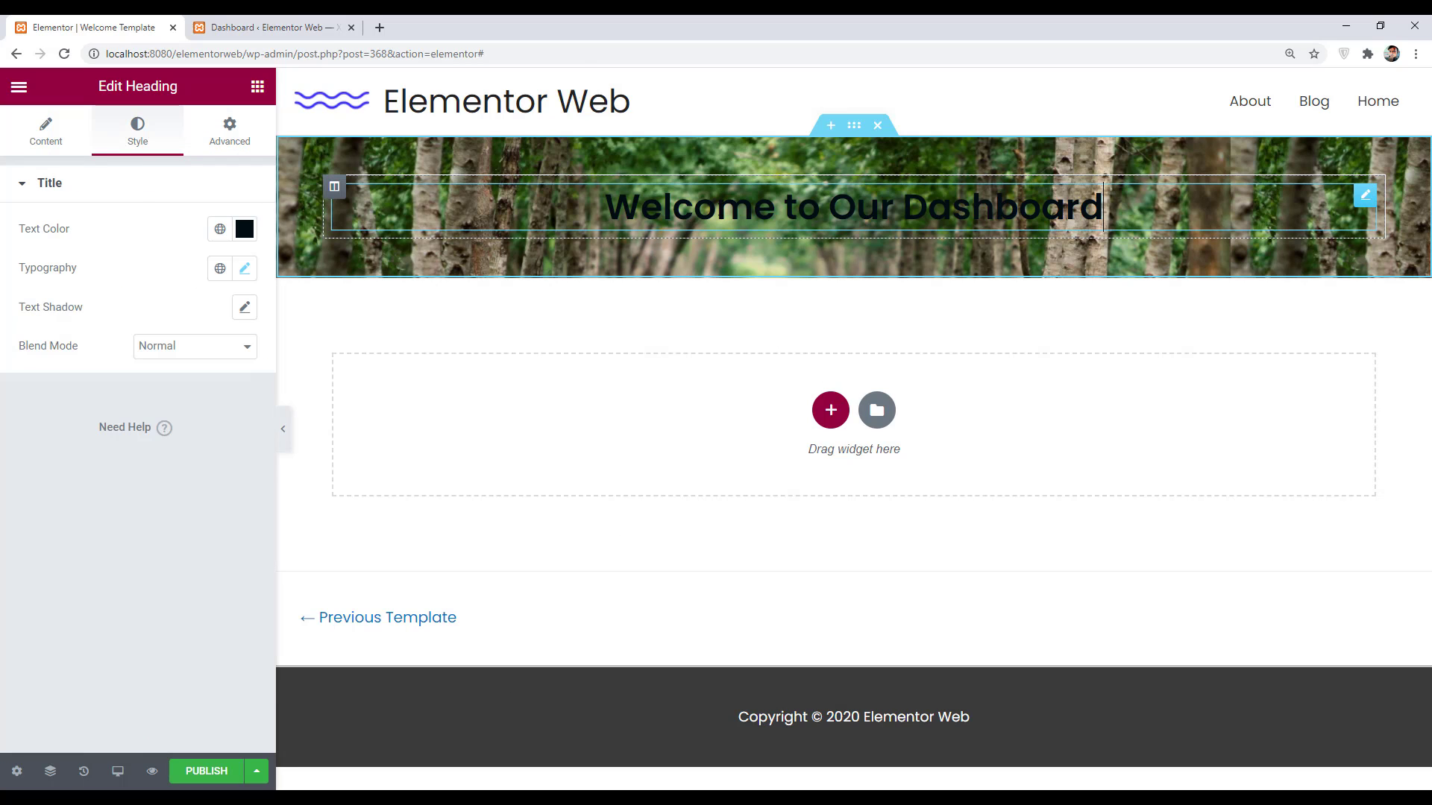
left_click(244, 231)
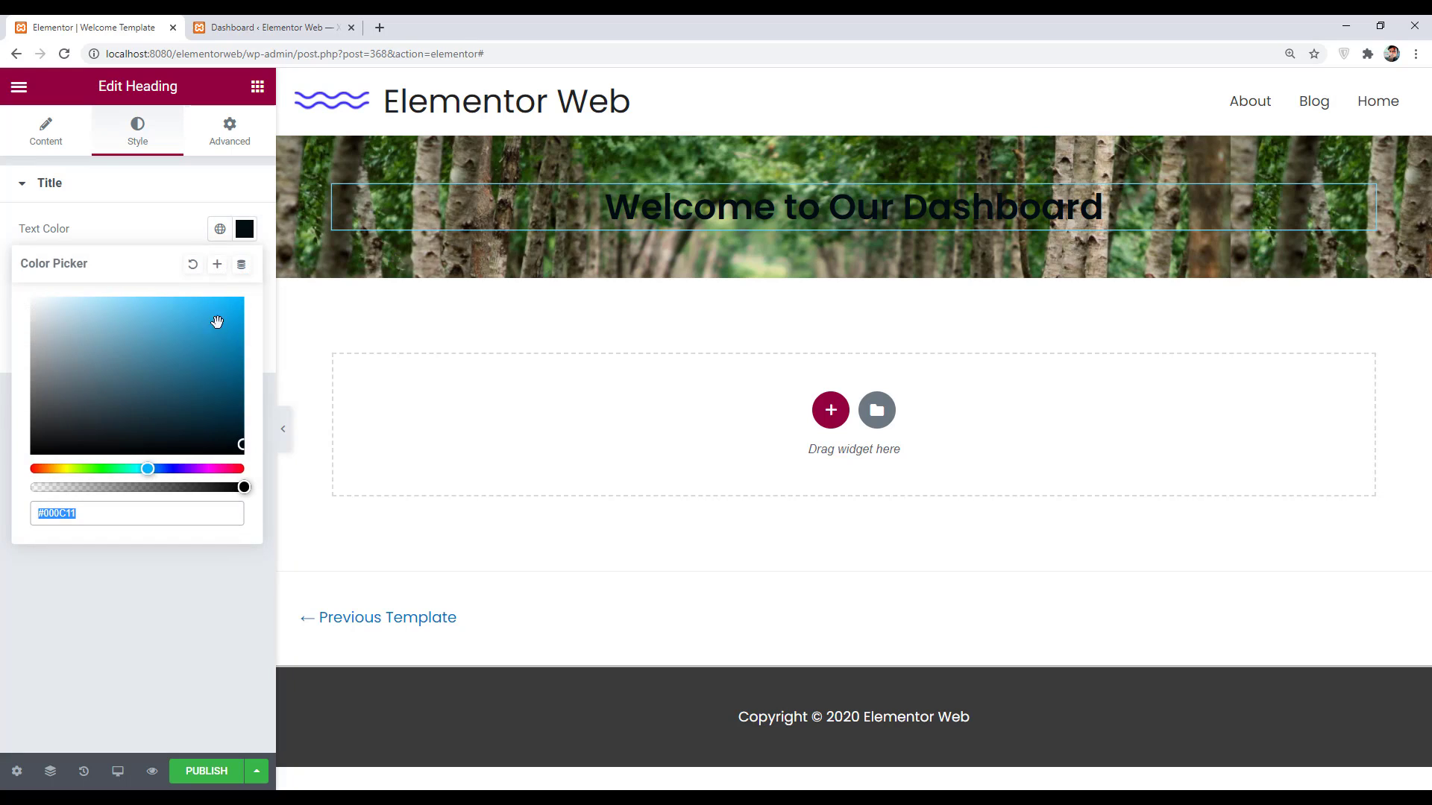
left_click_drag(206, 403, 7, 301)
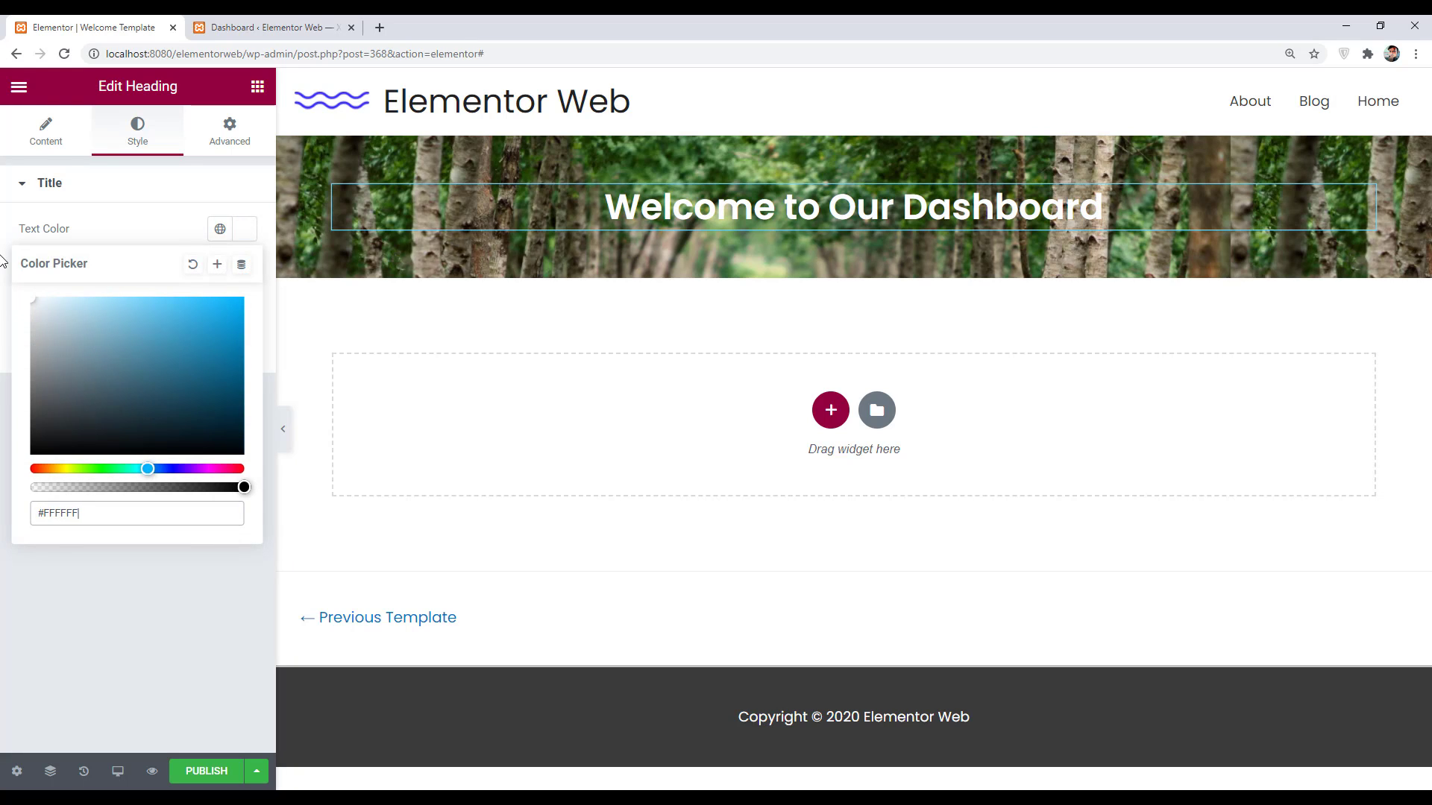
left_click(470, 417)
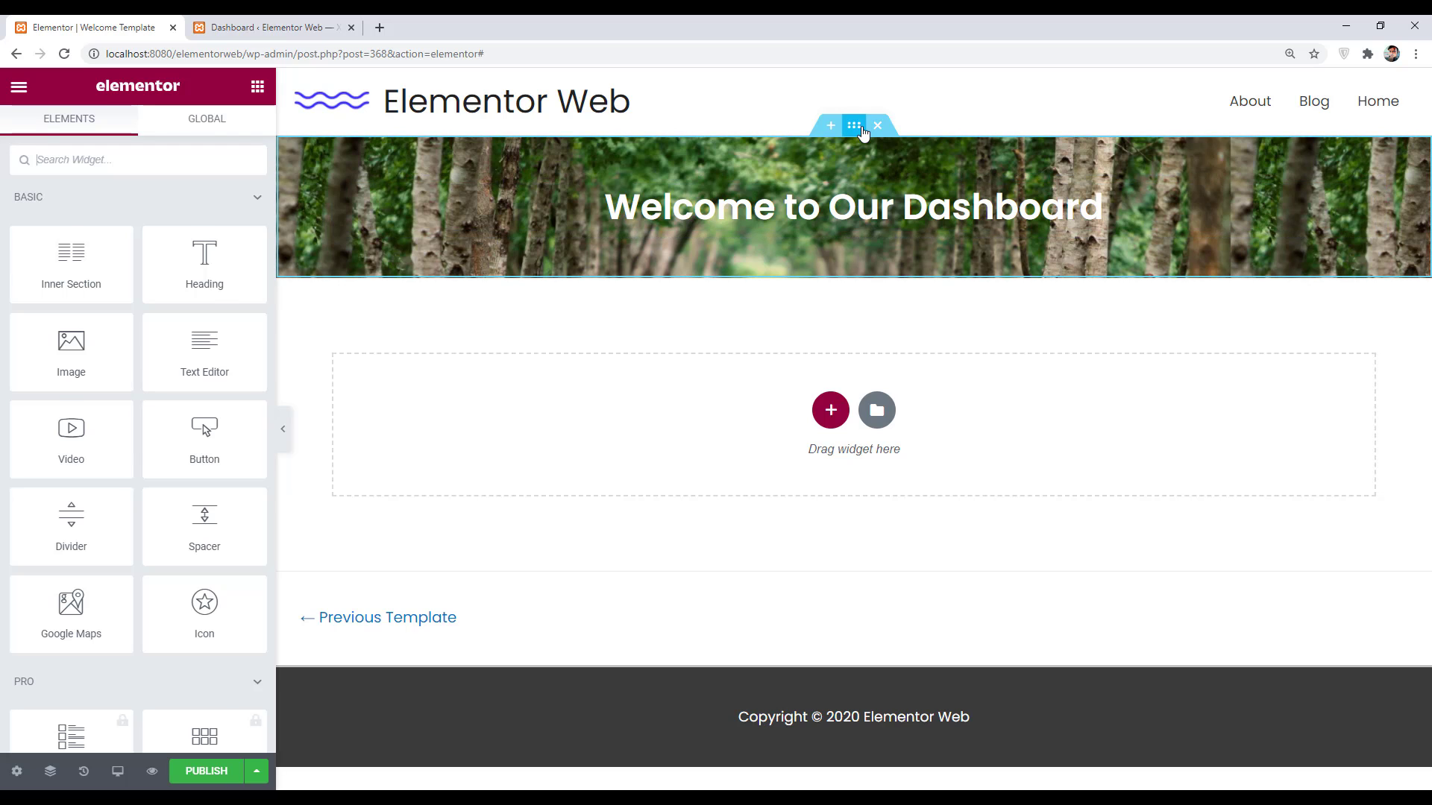
- Lower the section's background overlay opacity to 0.18
left_click(854, 126)
scroll(87, 498, "down", 2)
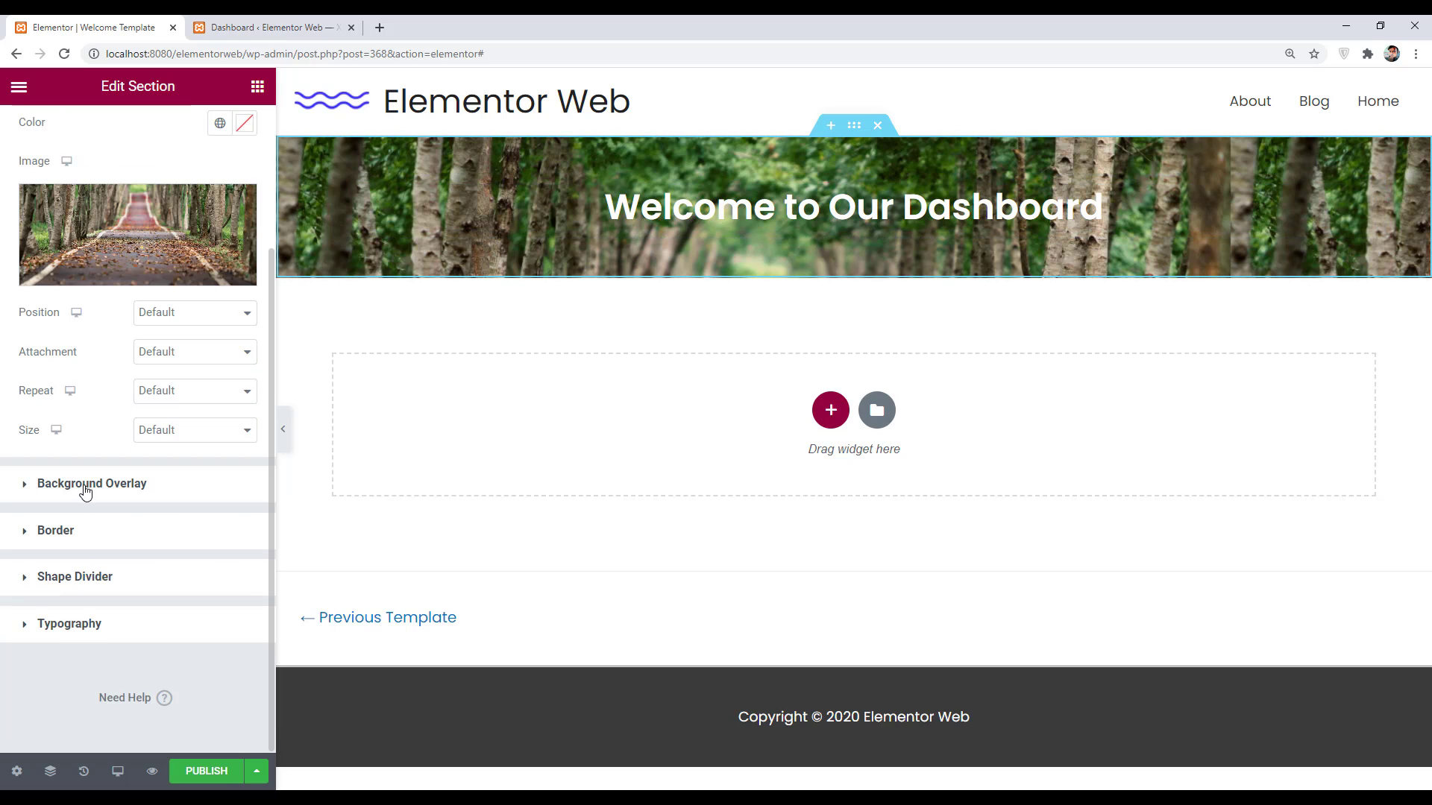
left_click(86, 489)
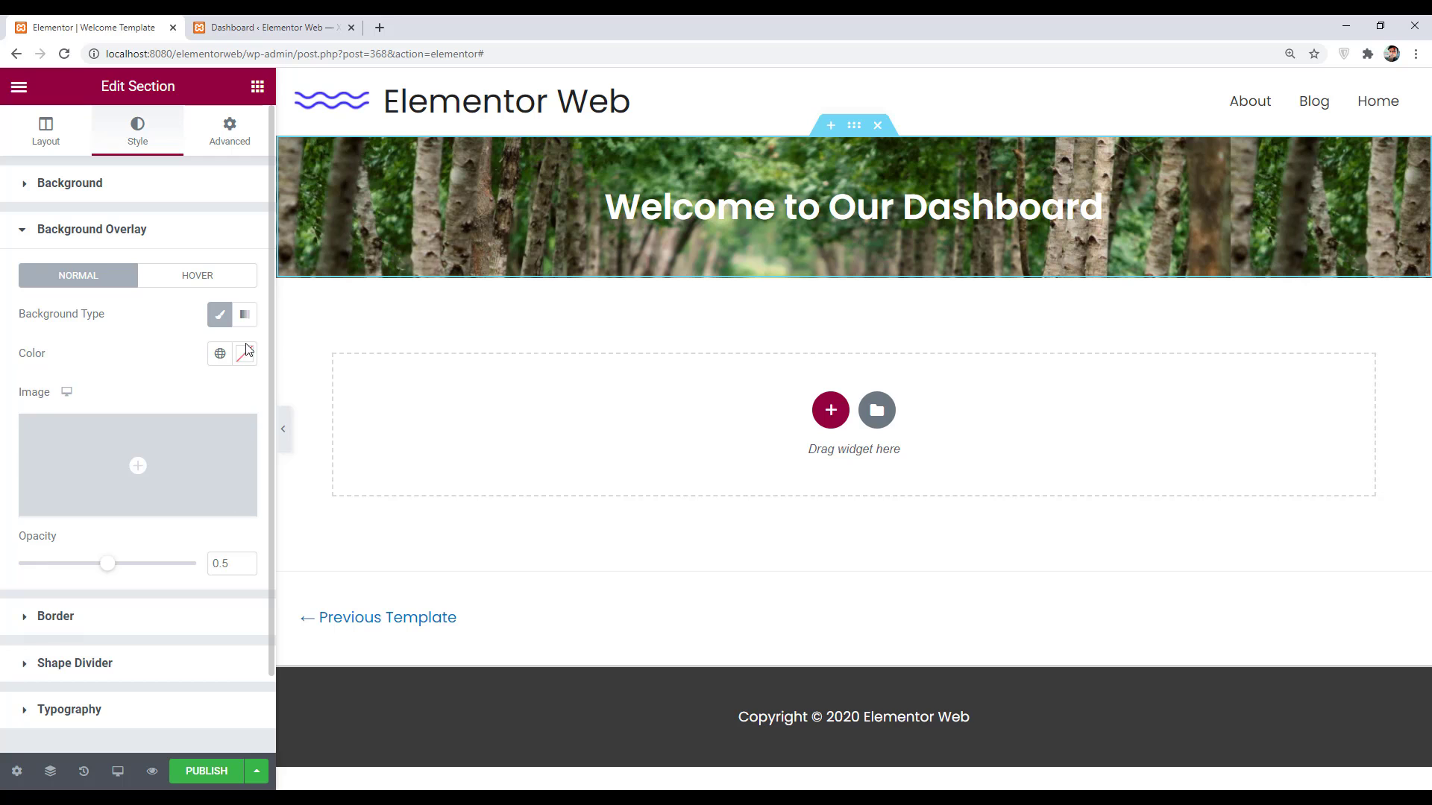
left_click(248, 362)
mouse_move(46, 514)
left_mouse_down()
mouse_move(2, 399)
mouse_move(125, 549)
mouse_move(275, 629)
left_mouse_up()
left_click(129, 355)
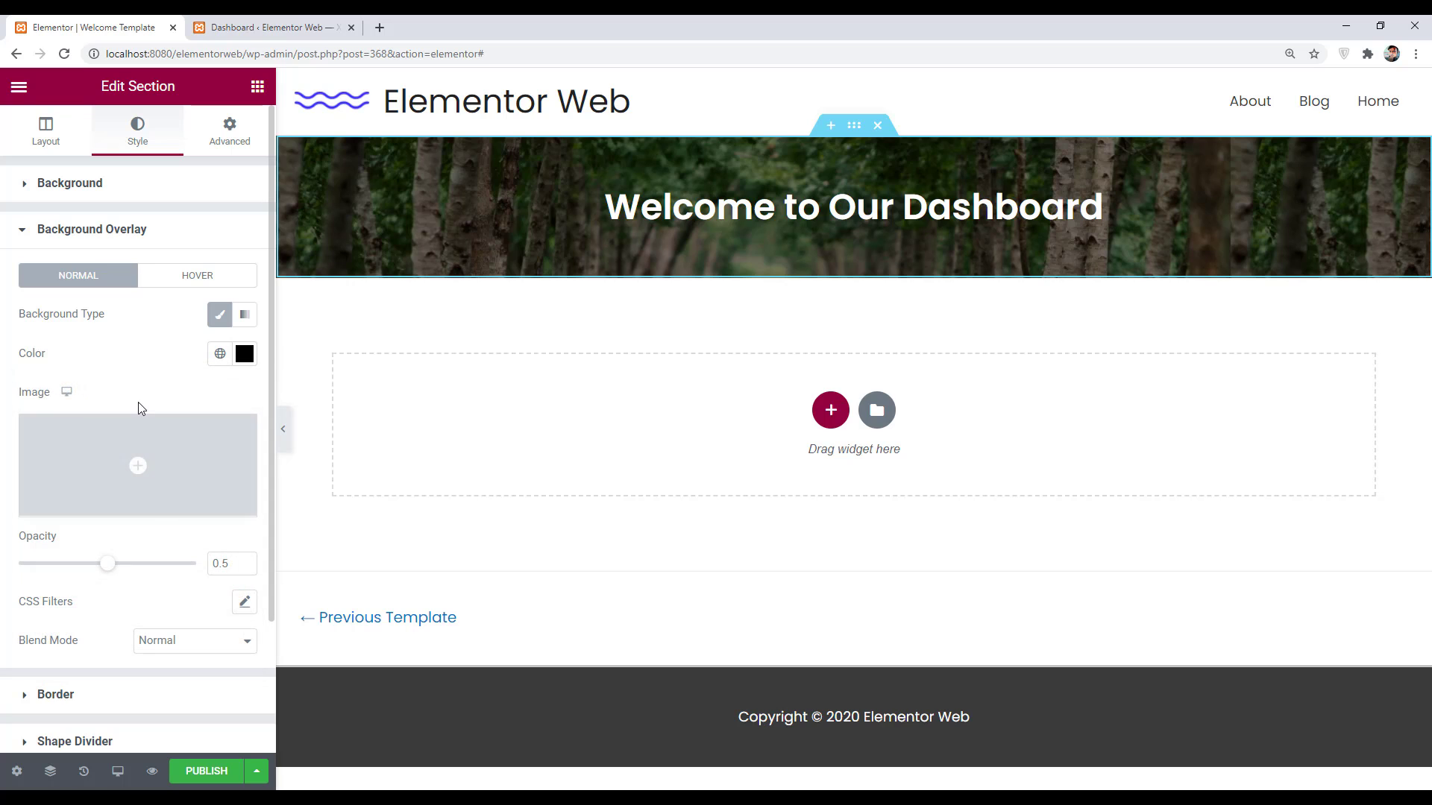
left_click_drag(107, 568, 58, 563)
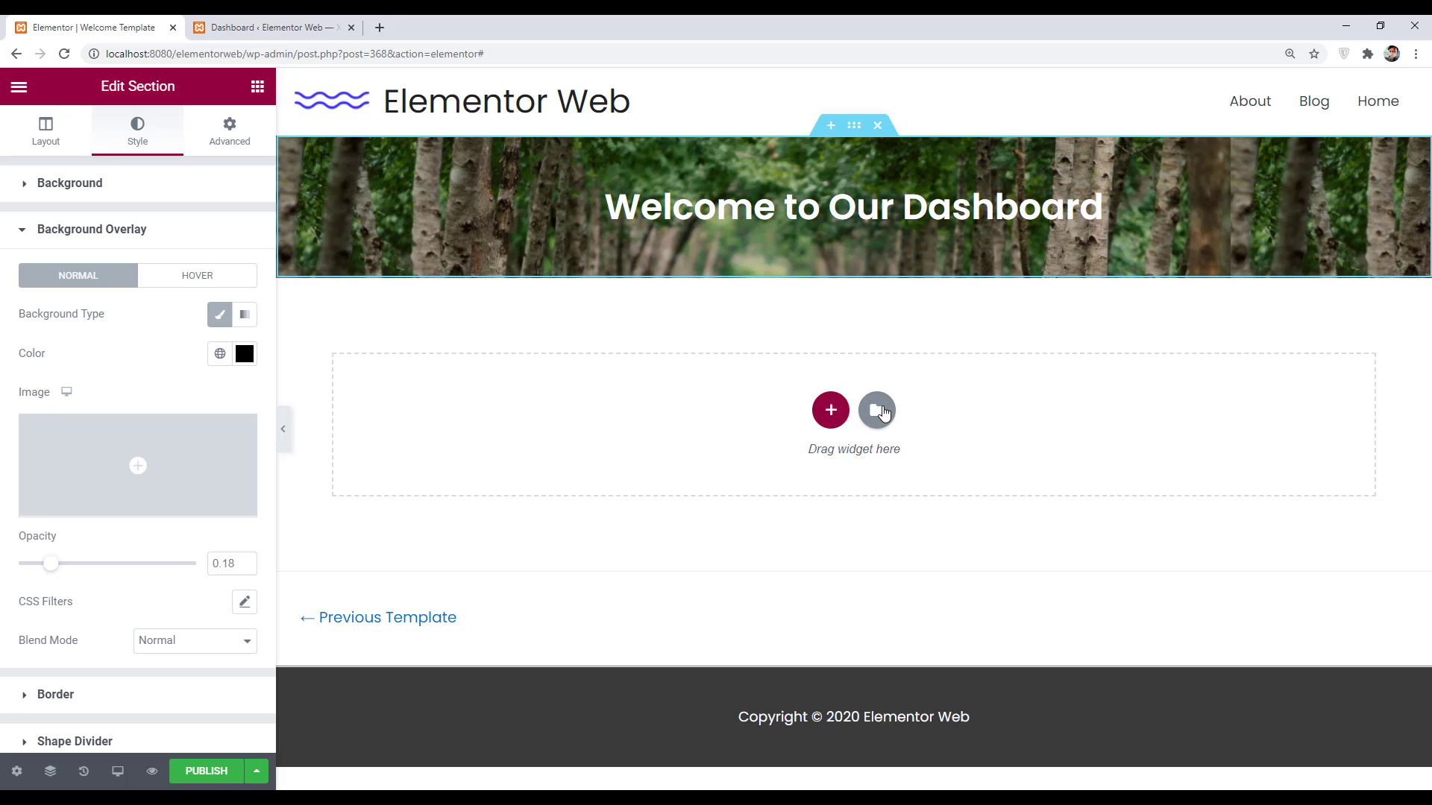
- Insert the 'For All Inquiries Please Email' block from the library's Contact blocks
left_click(881, 411)
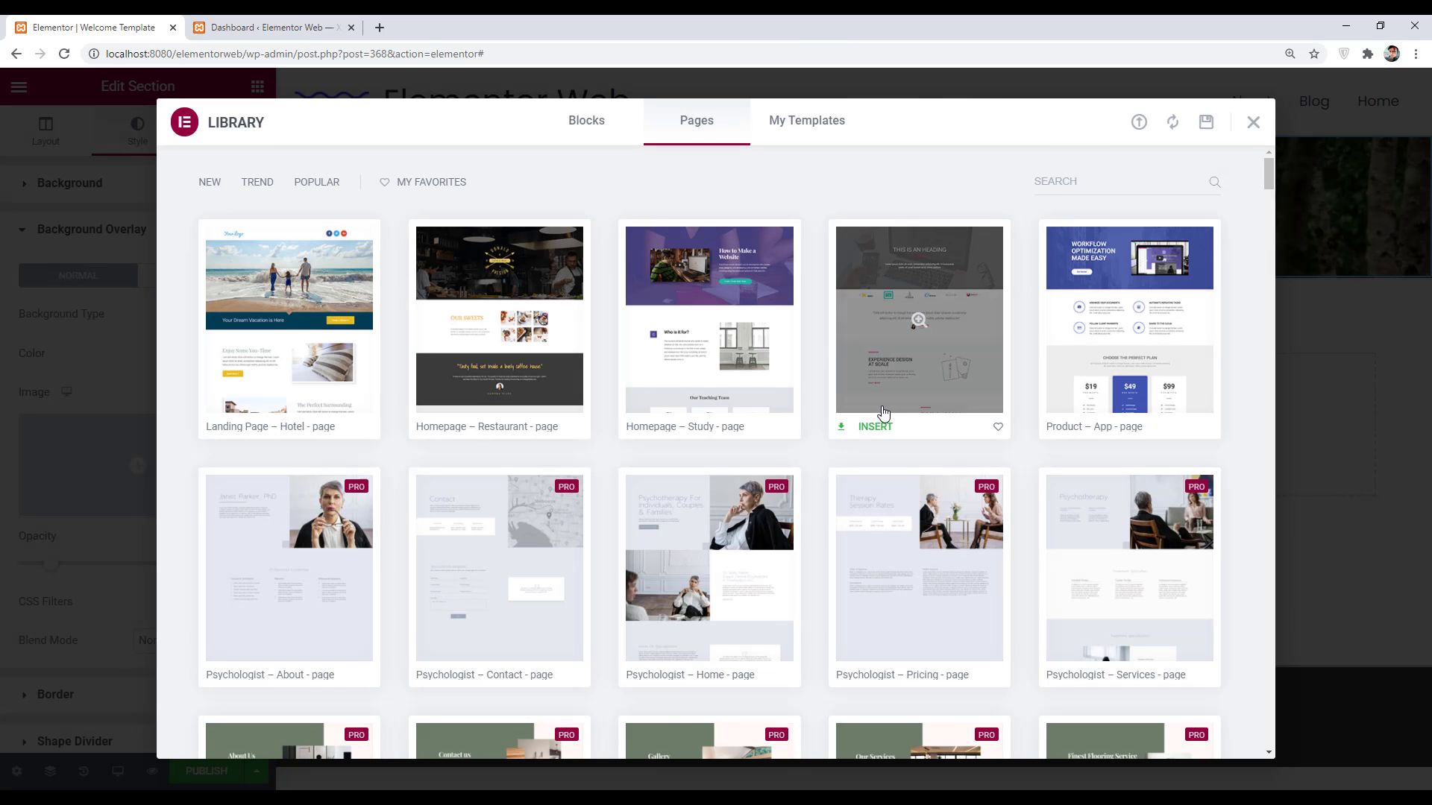
left_click(587, 122)
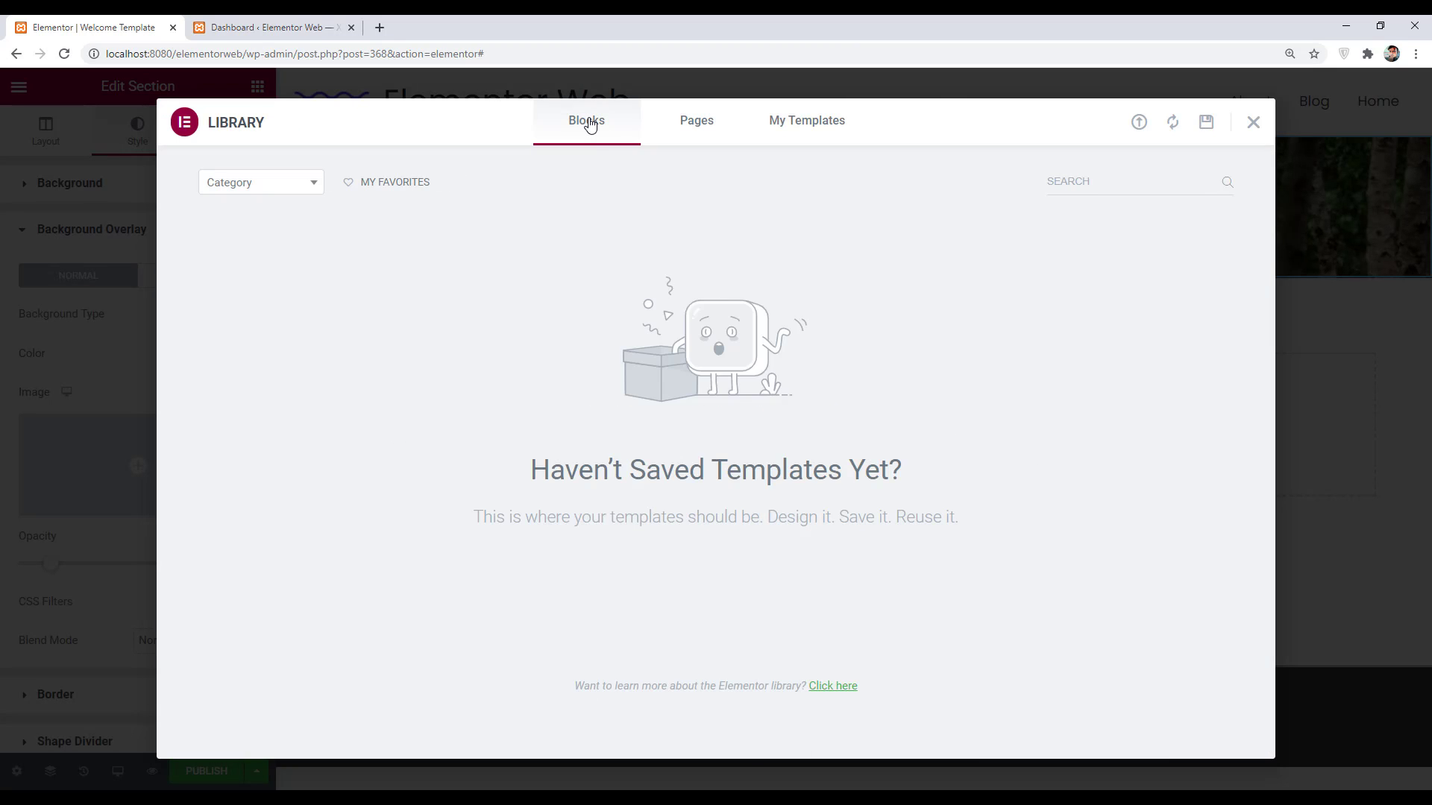
left_click(288, 189)
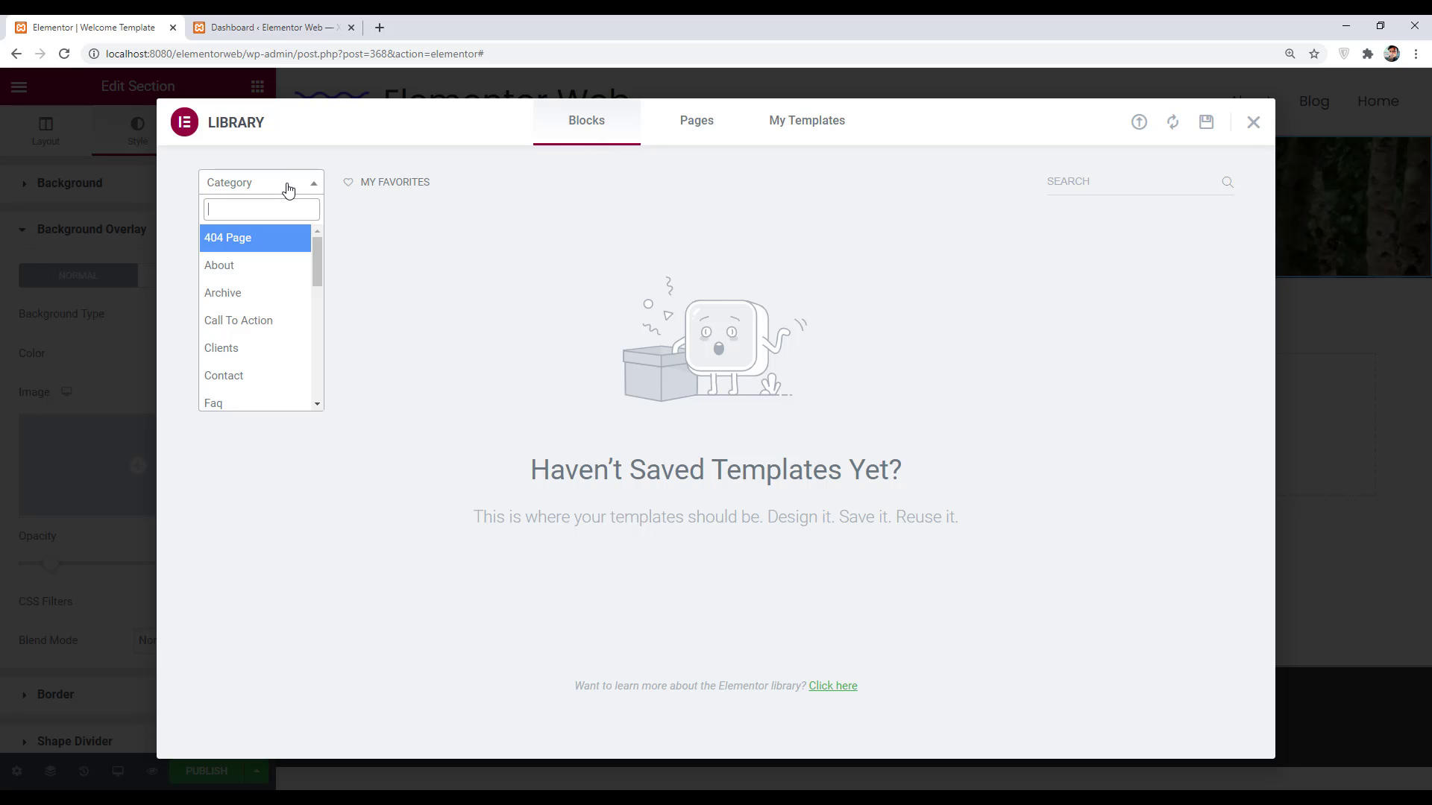
left_click(250, 377)
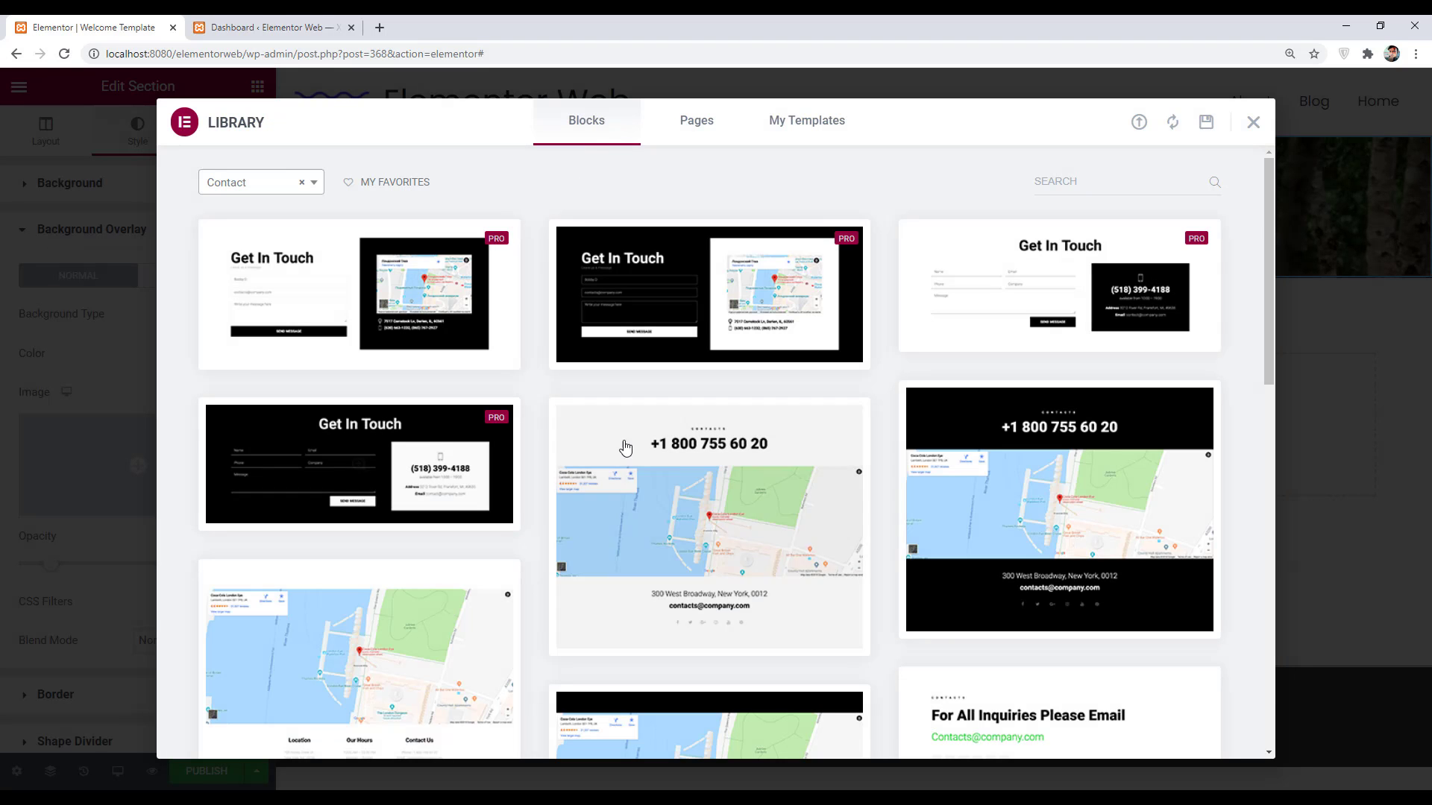
scroll(1027, 335, "down", 2)
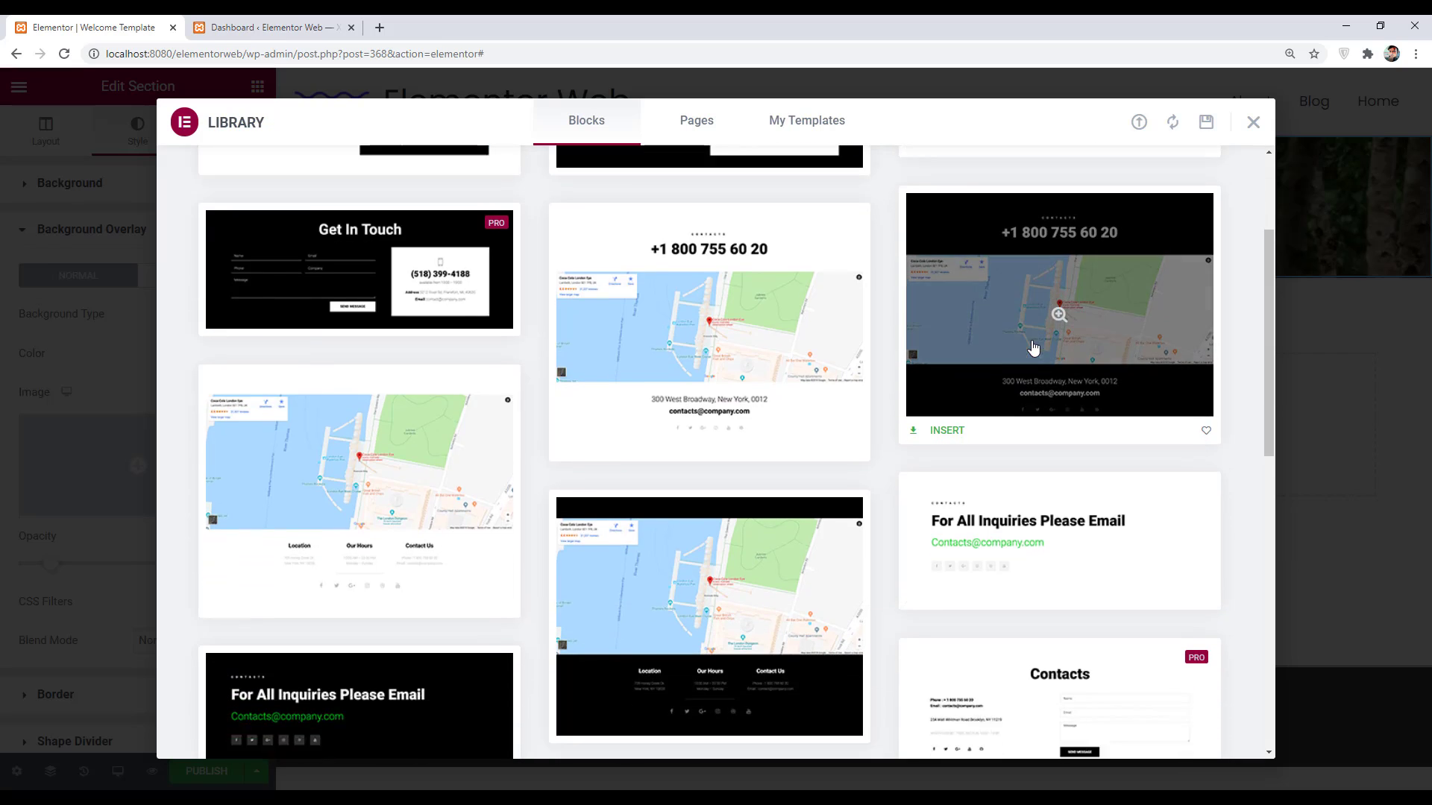
mouse_move(1093, 521)
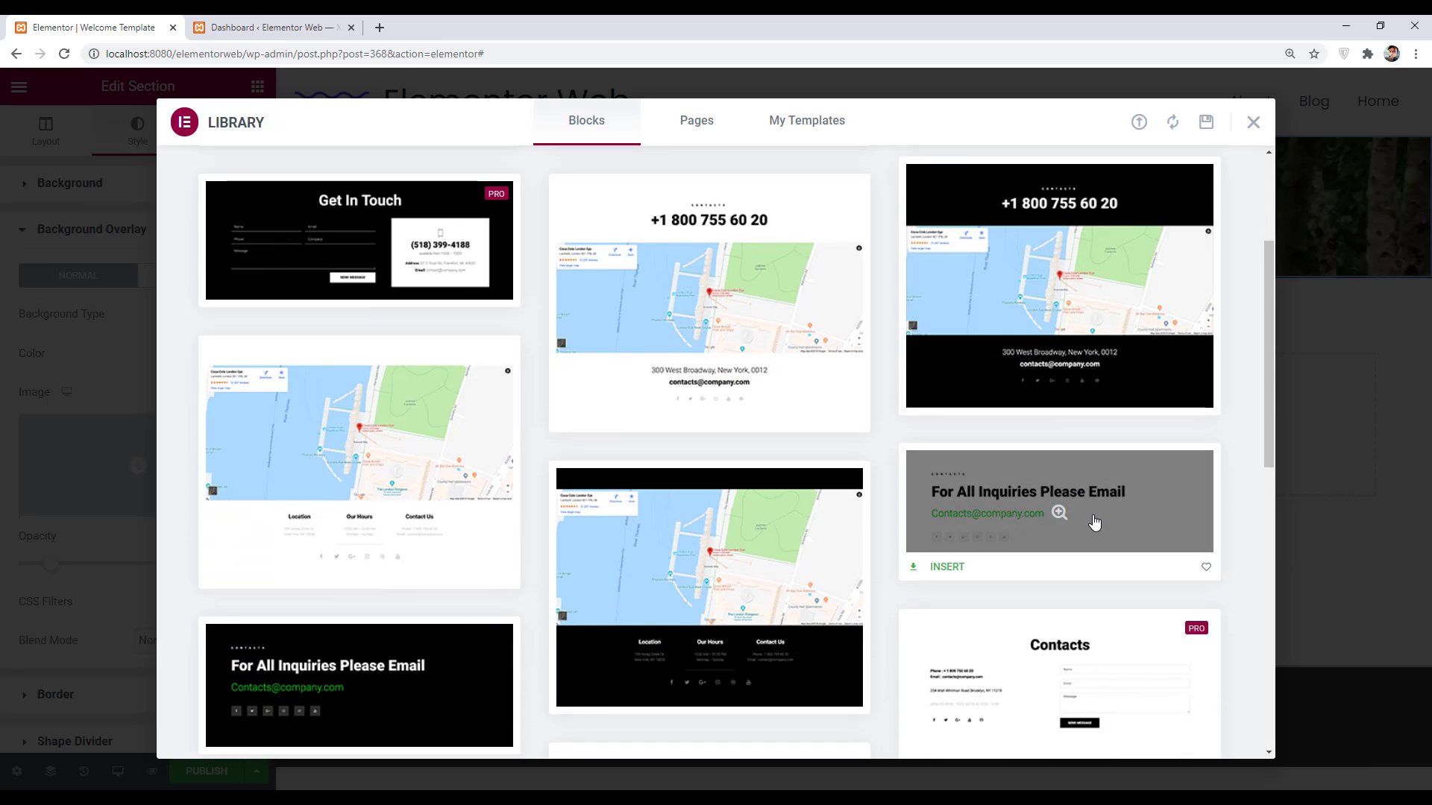
left_click(943, 571)
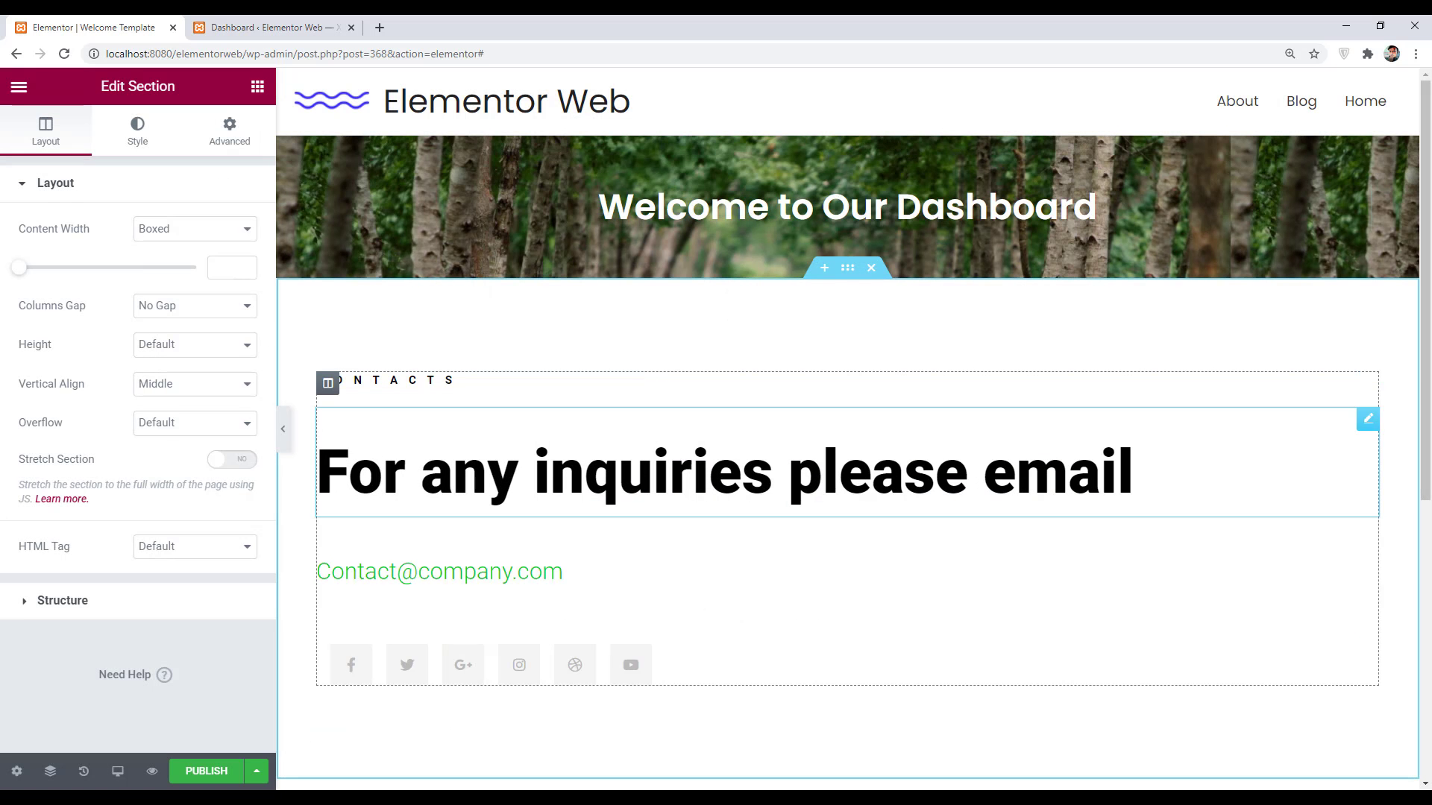
- Centre the inquiries, CONTACTS and e-mail headings and the social icons
left_click(581, 473)
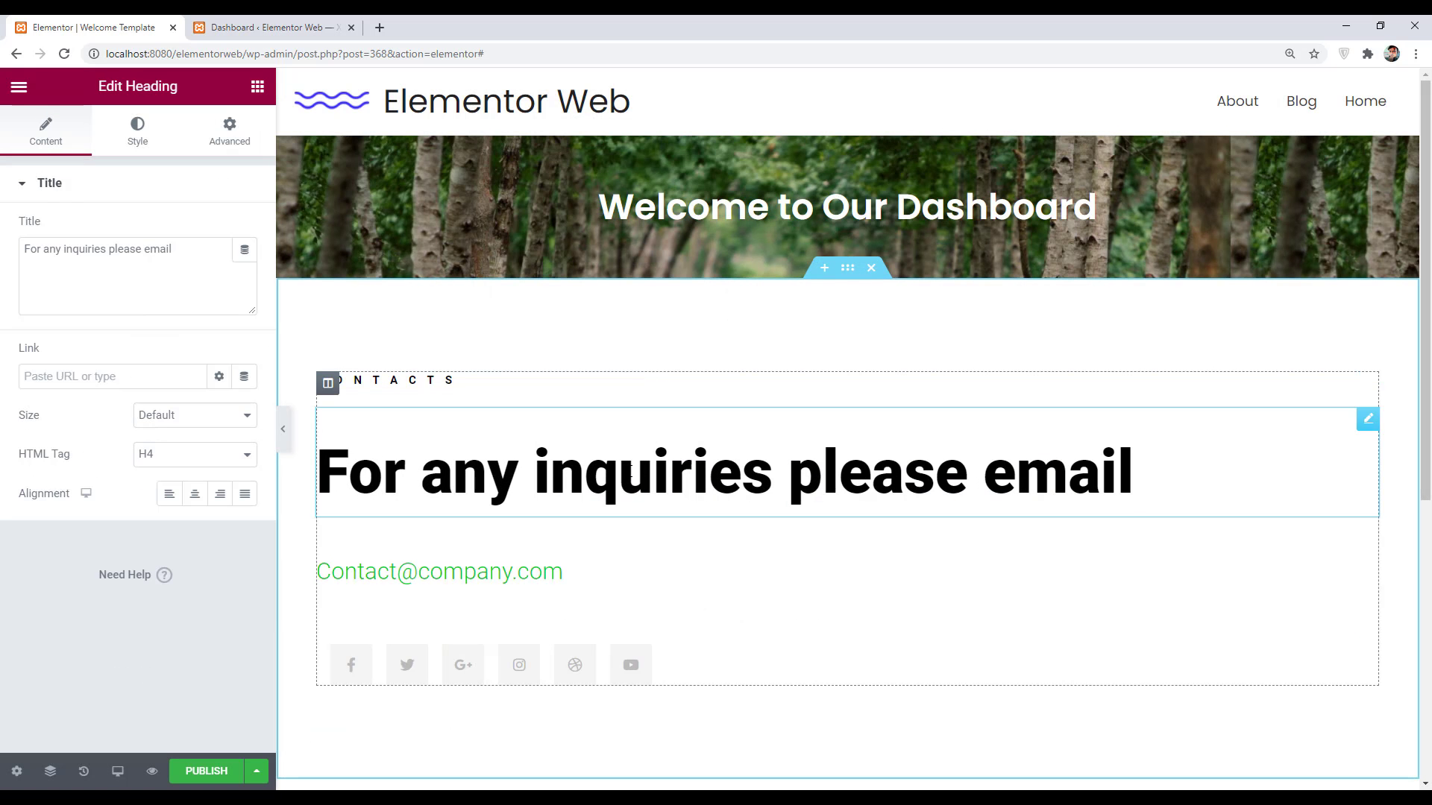
left_click(195, 494)
left_click(376, 384)
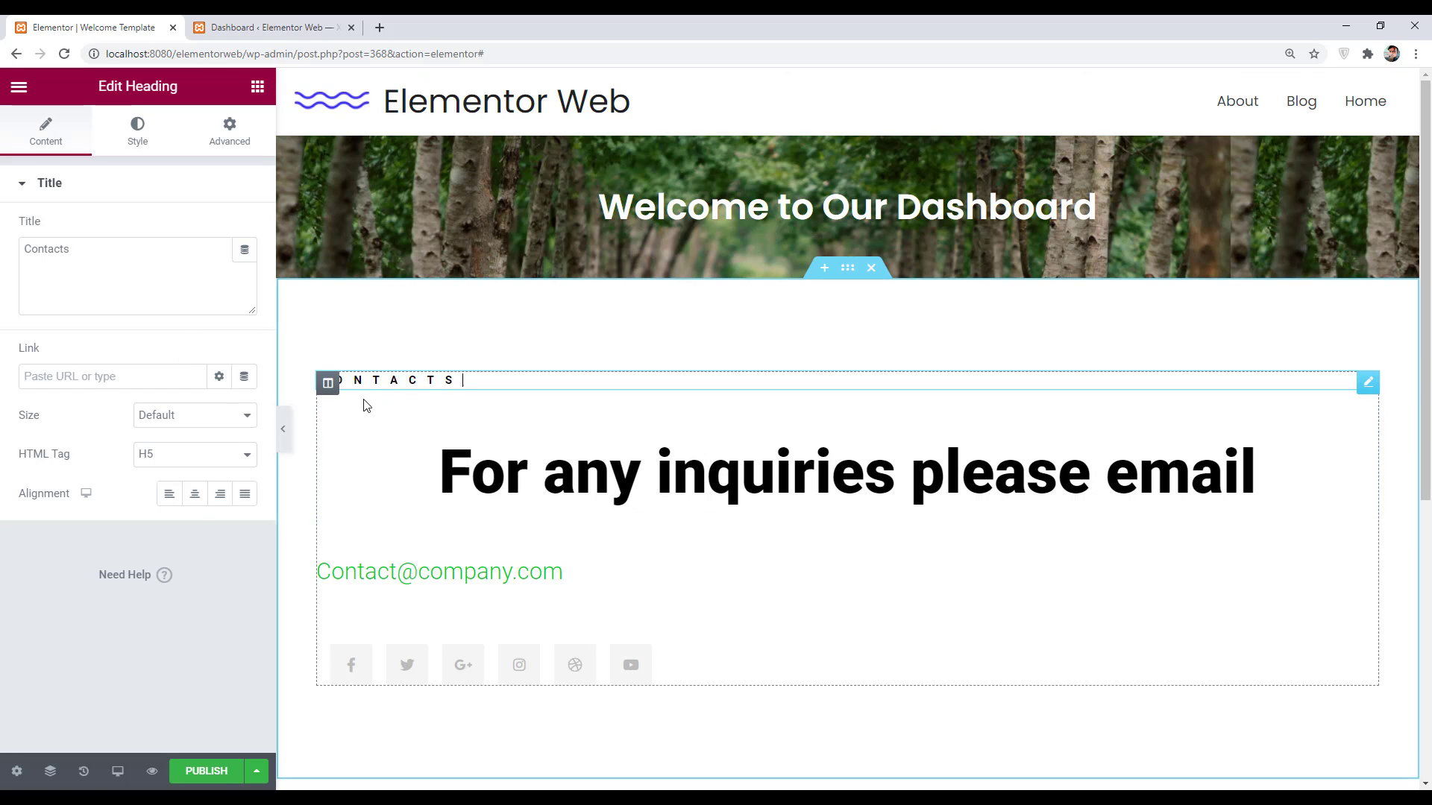
left_click(194, 495)
left_click(478, 574)
left_click(195, 494)
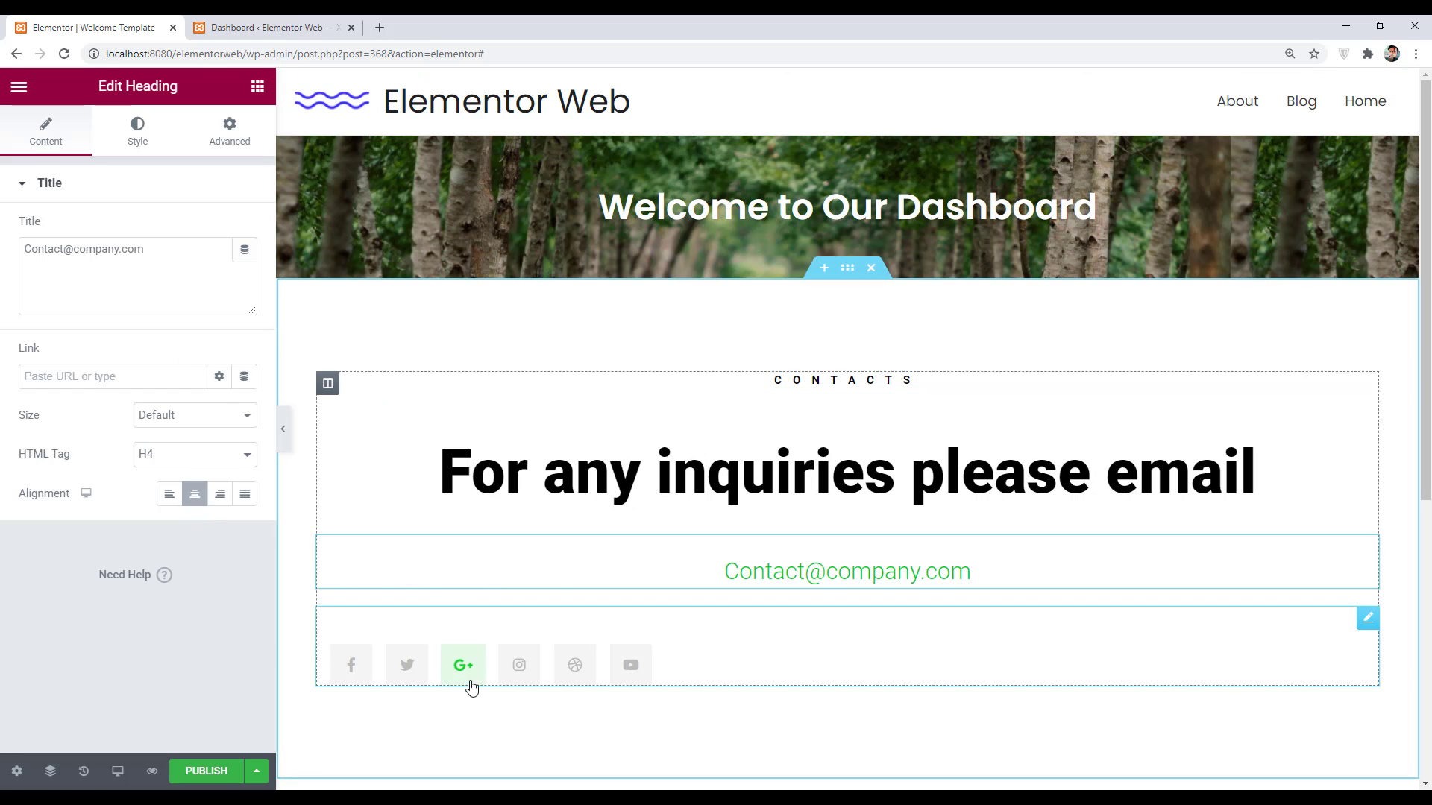
left_click(472, 688)
left_click(219, 652)
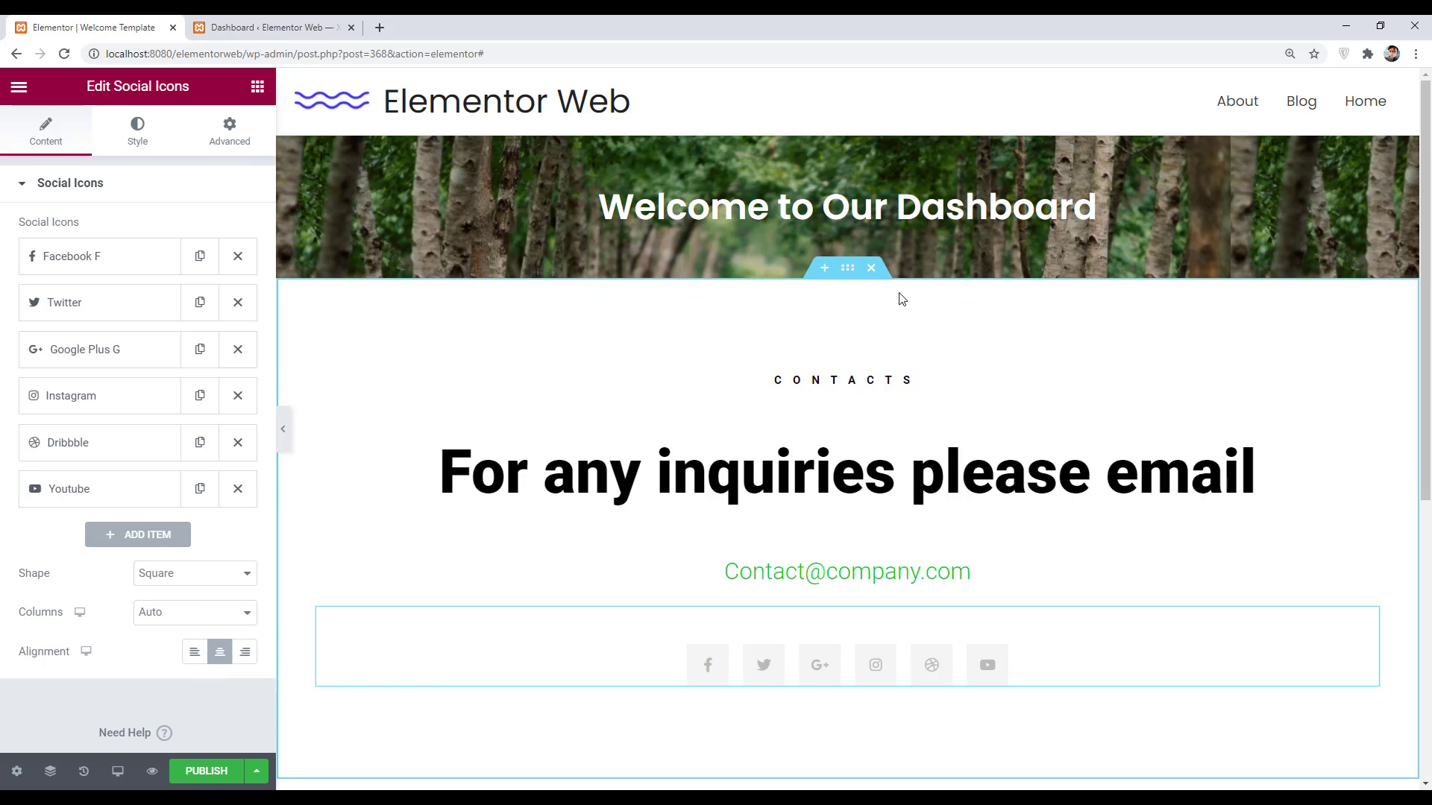
- Set the contact section's top and bottom padding to 60
left_click(853, 273)
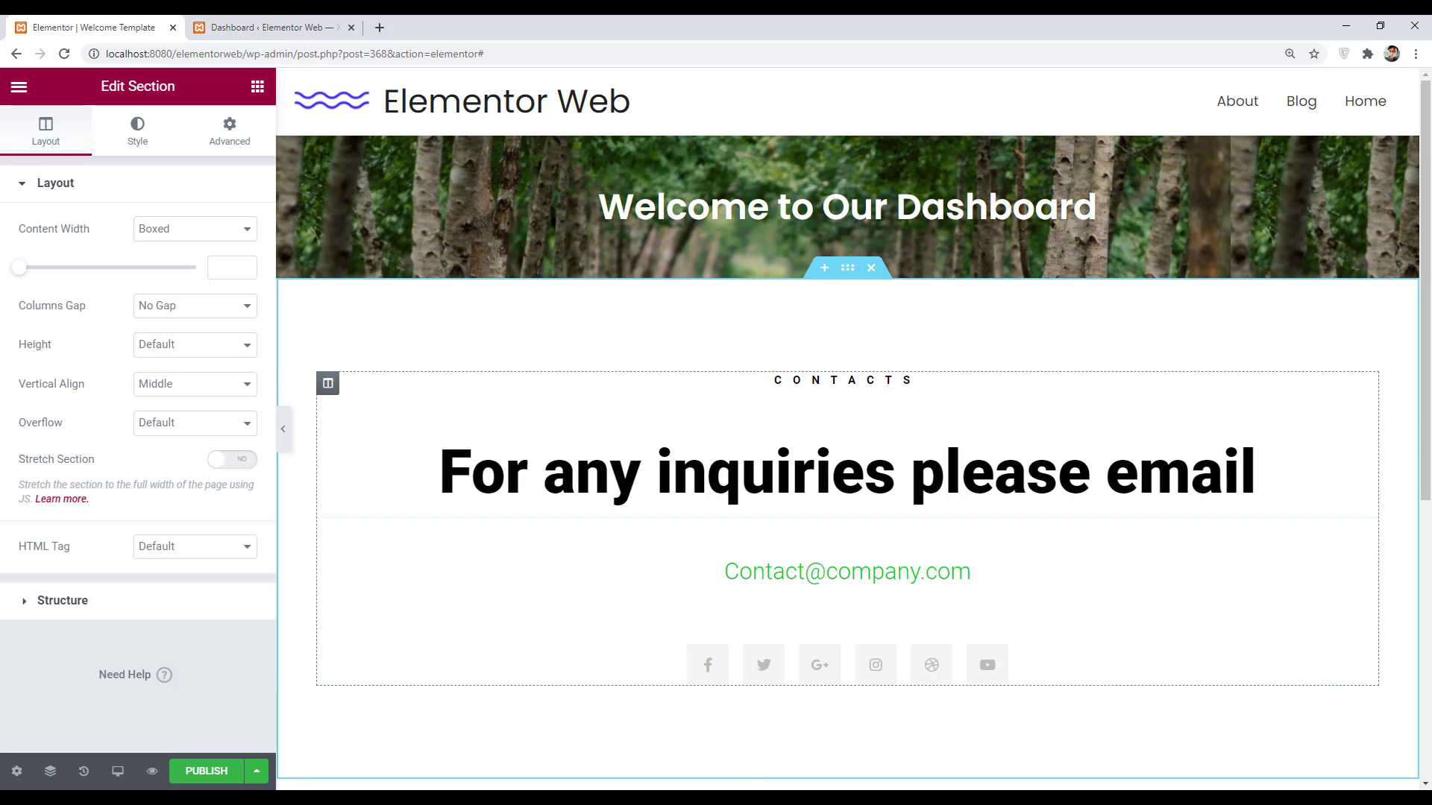
left_click(256, 87)
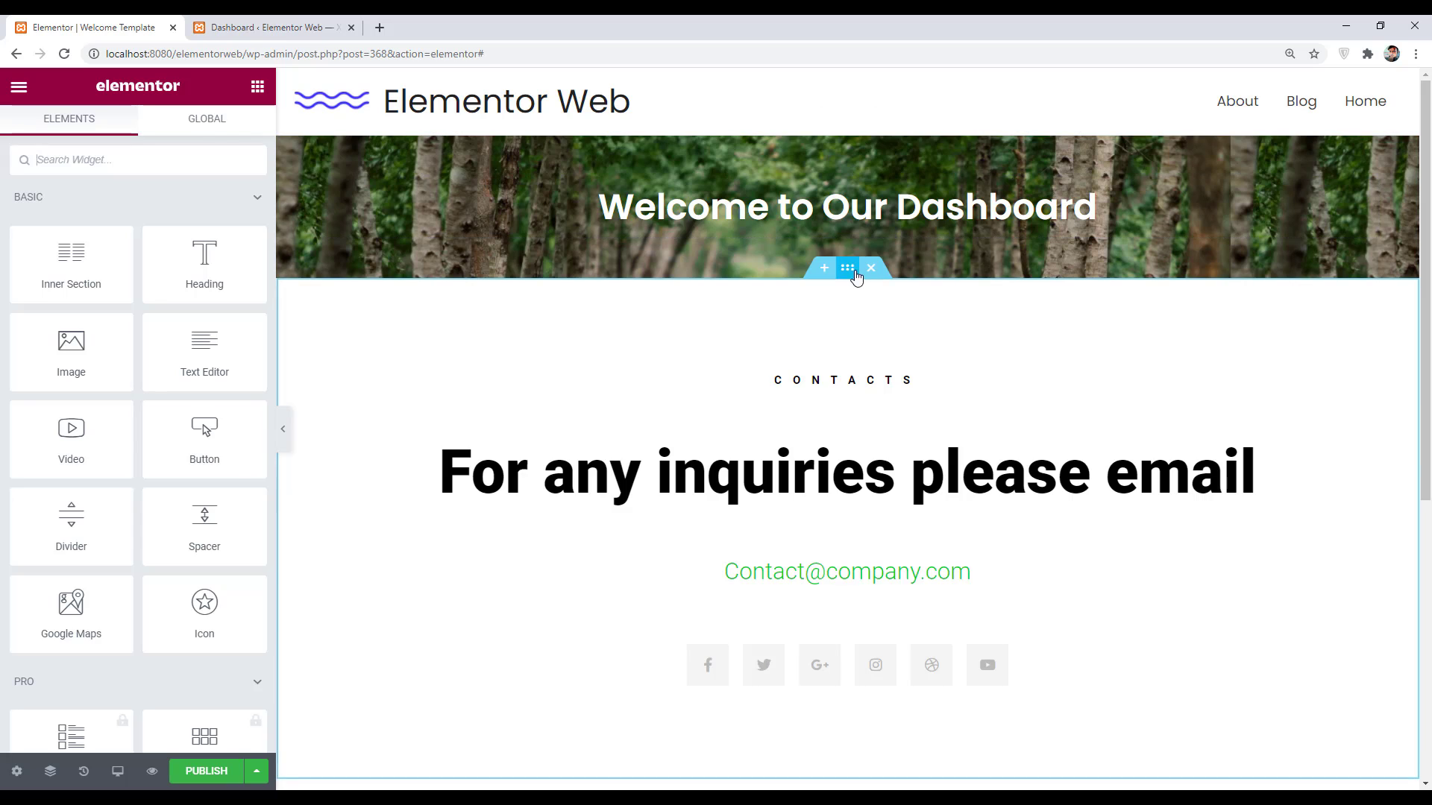
left_click(847, 267)
left_click(229, 128)
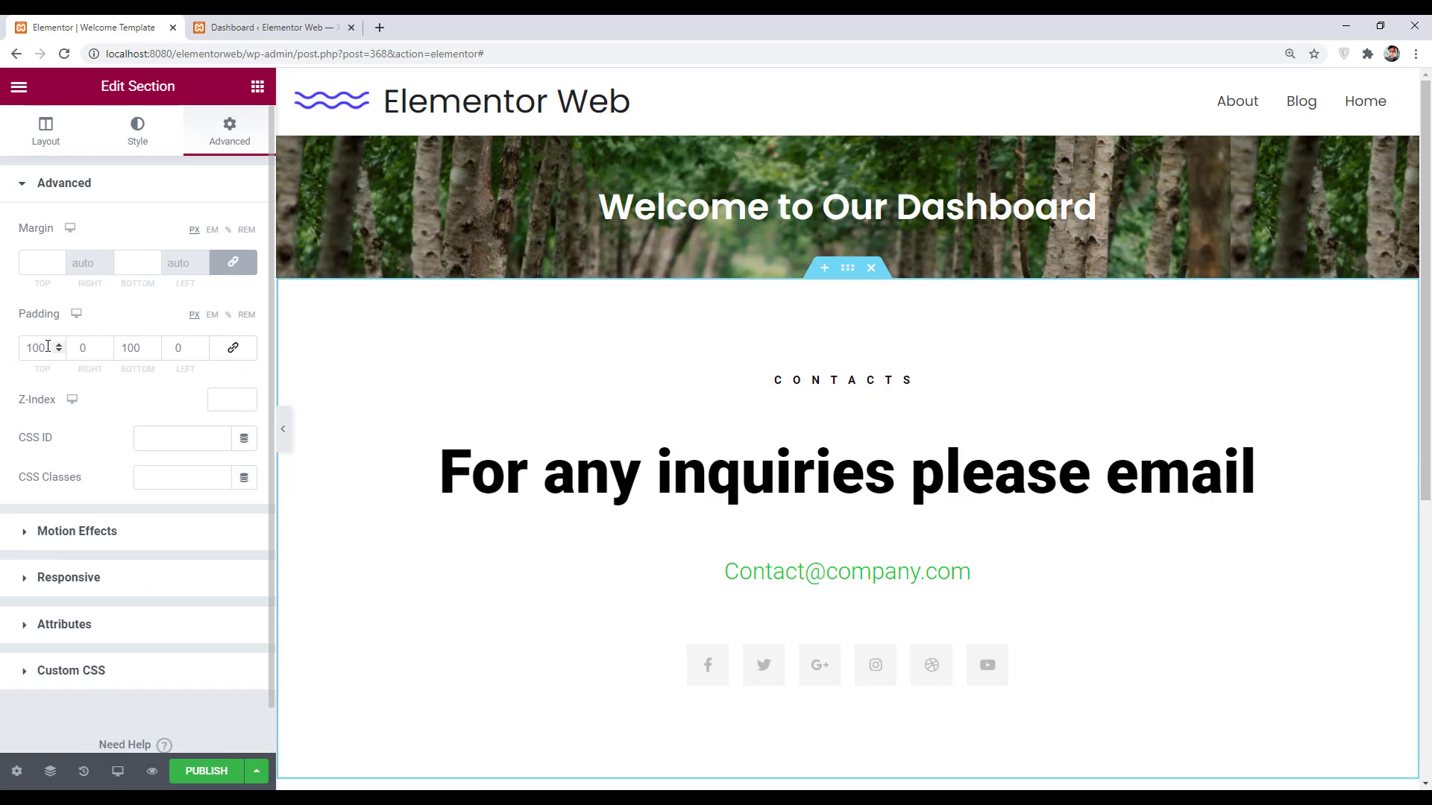
double_click(38, 348)
type("60")
double_click(130, 348)
type("60")
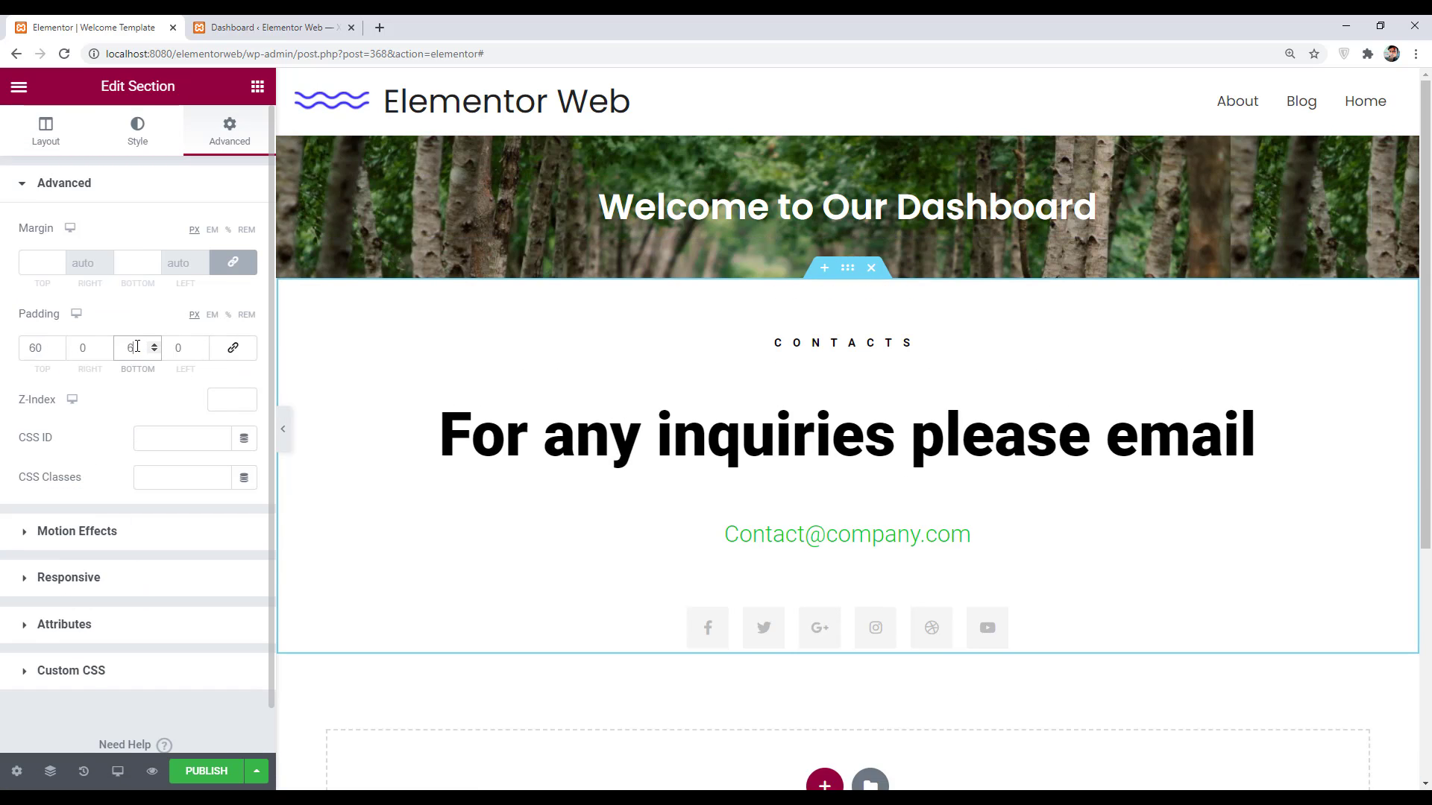
left_click(477, 433)
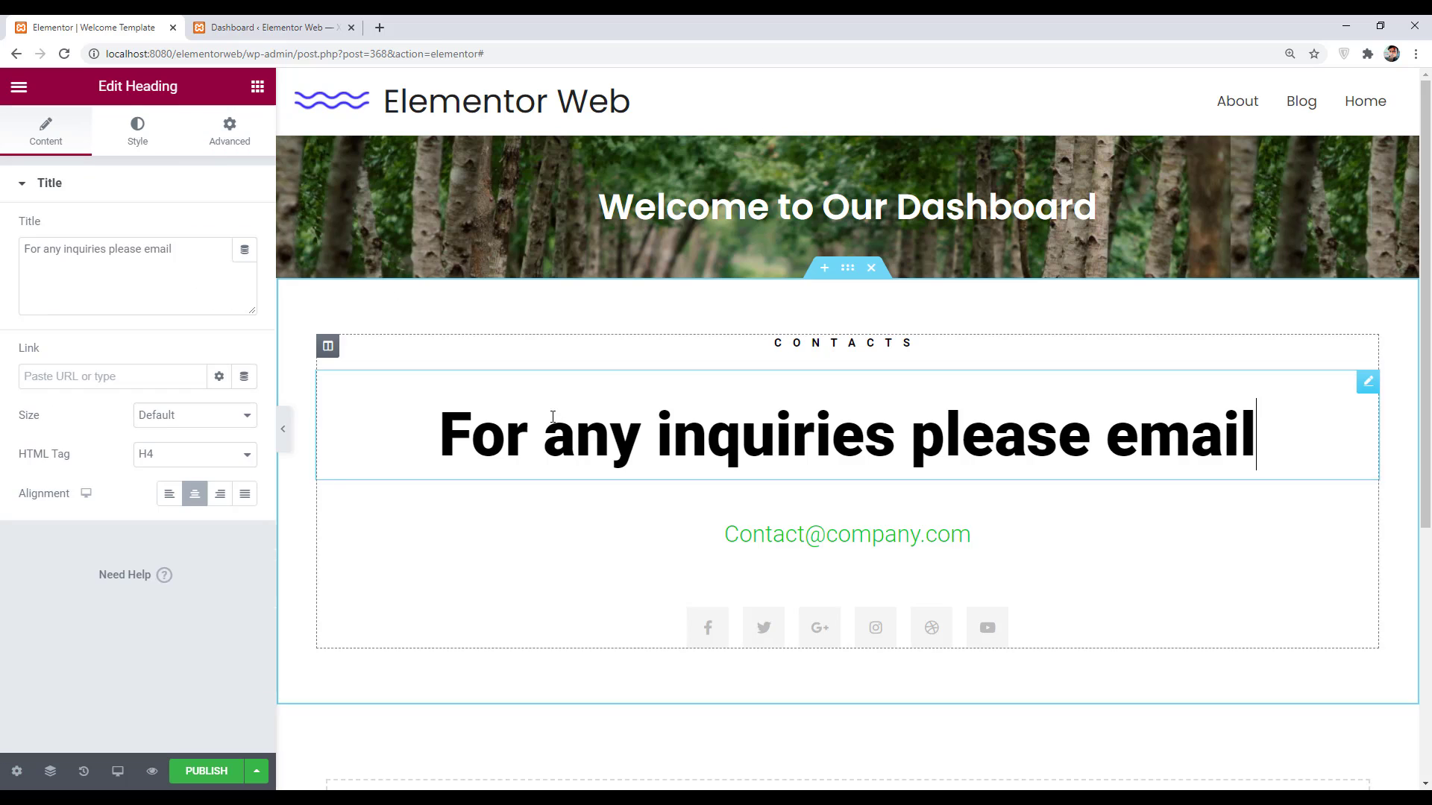
- Set the inquiries heading to Poppins and shrink it to about 36
left_click(137, 128)
left_click(243, 270)
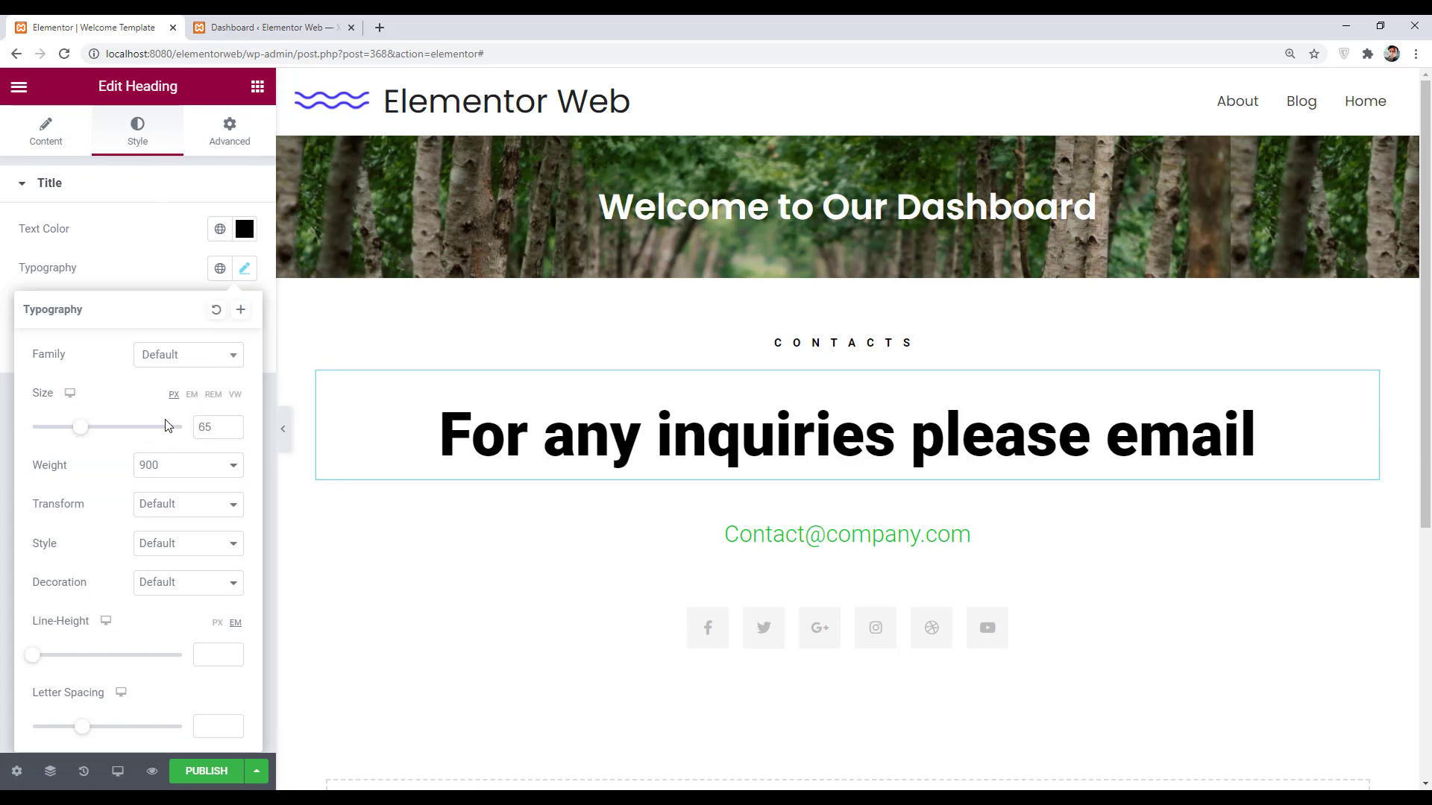
left_click(175, 352)
type("pop")
key("Return")
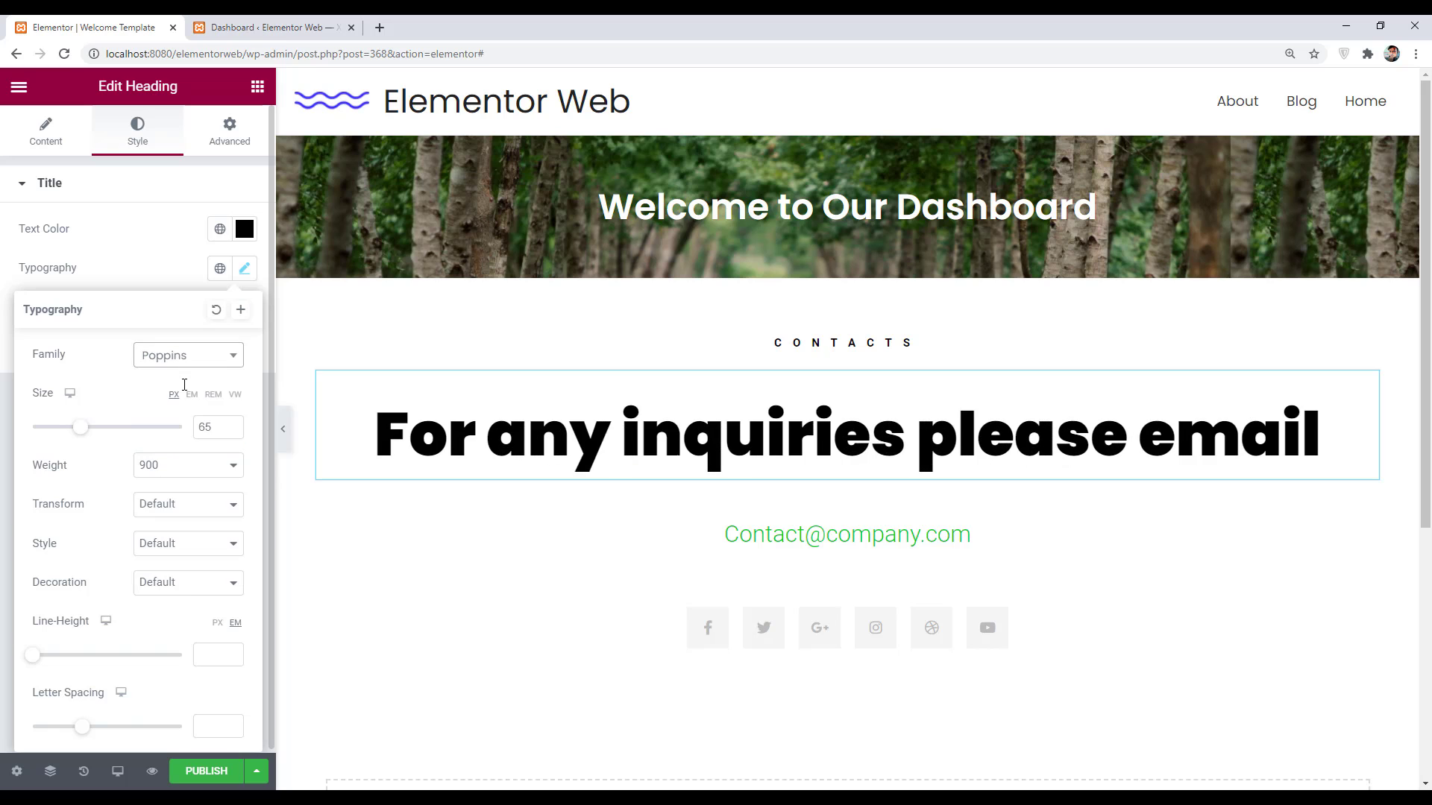
left_click_drag(81, 435, 60, 430)
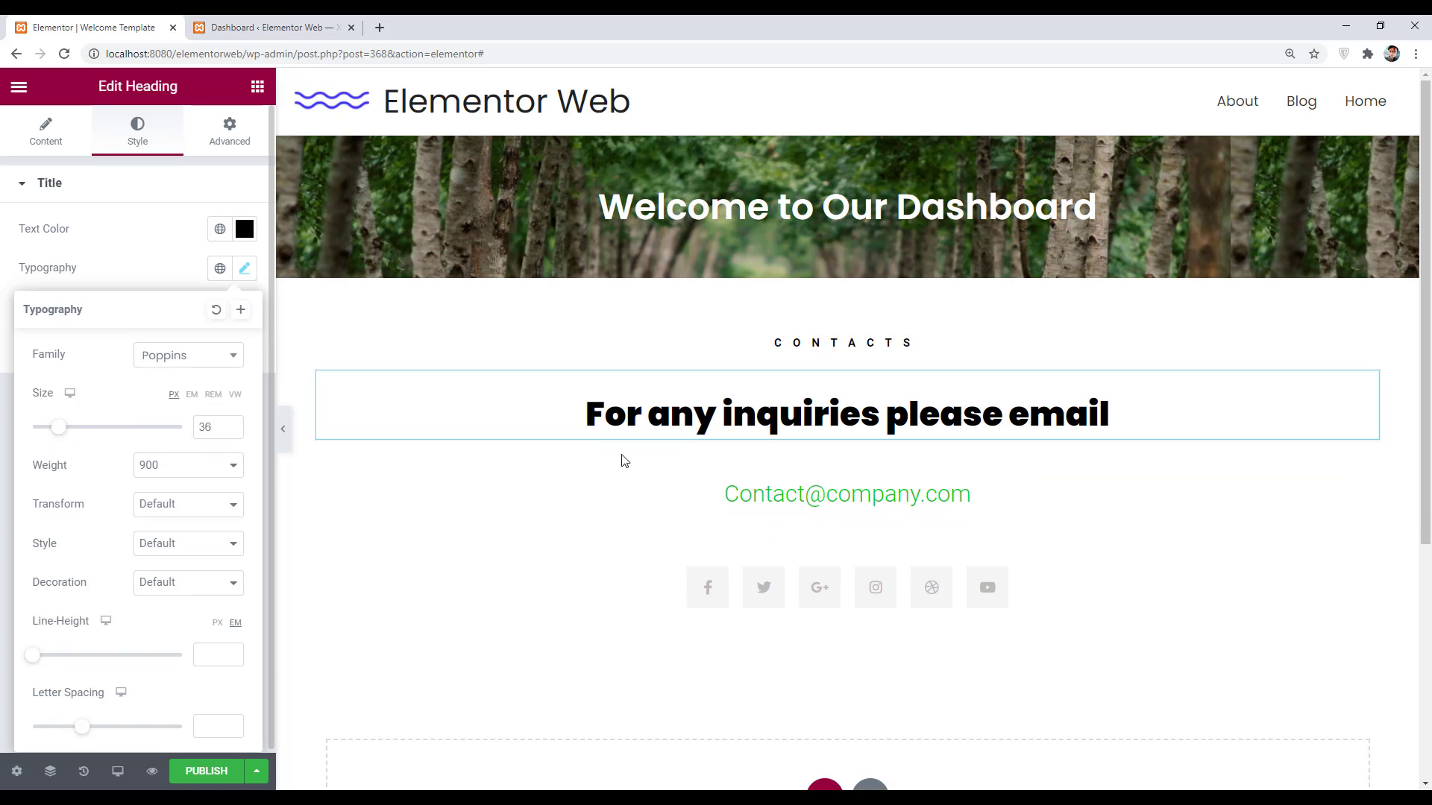
- Reduce the font size of the sample e-mail address heading
left_click(749, 503)
left_click(138, 141)
left_click(245, 268)
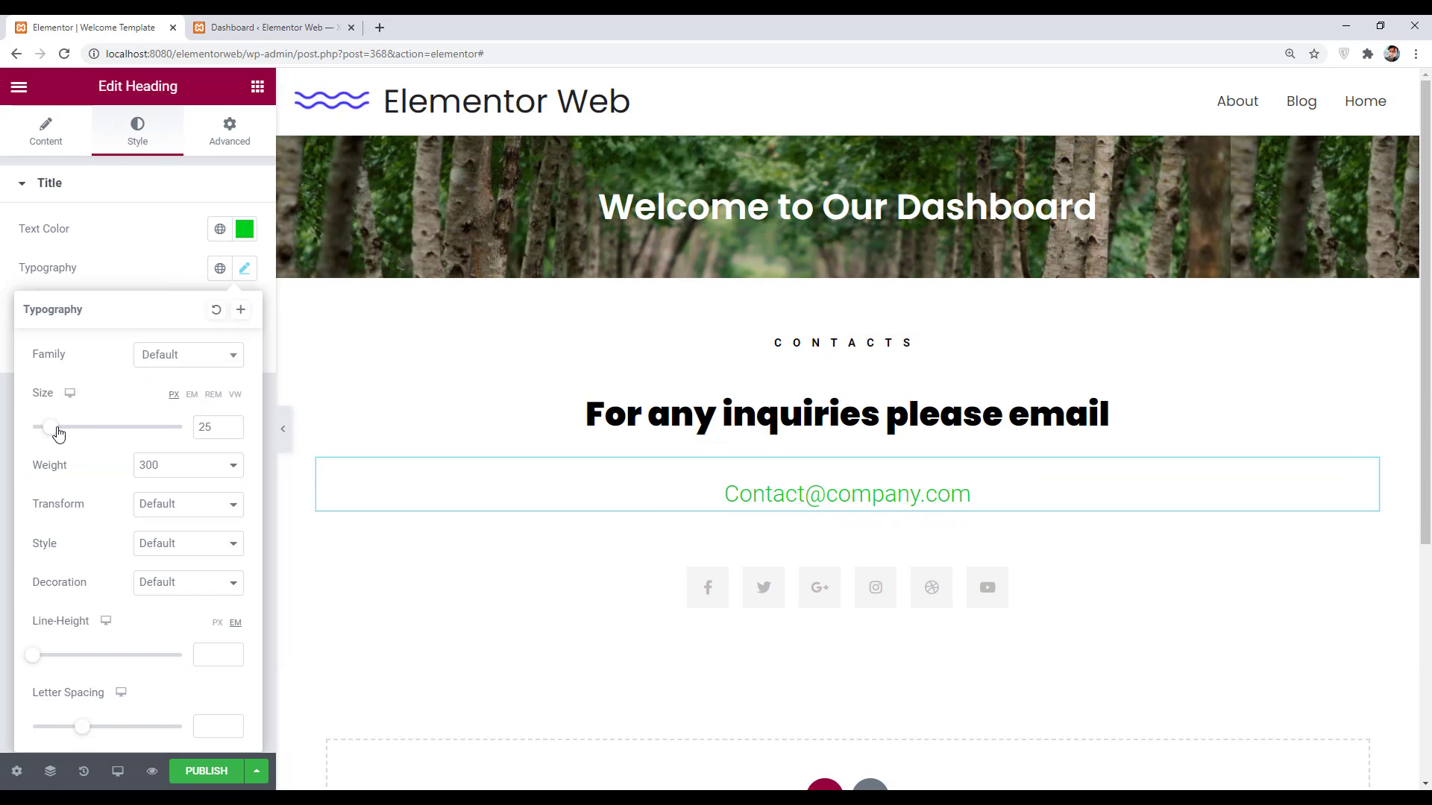
left_click(53, 431)
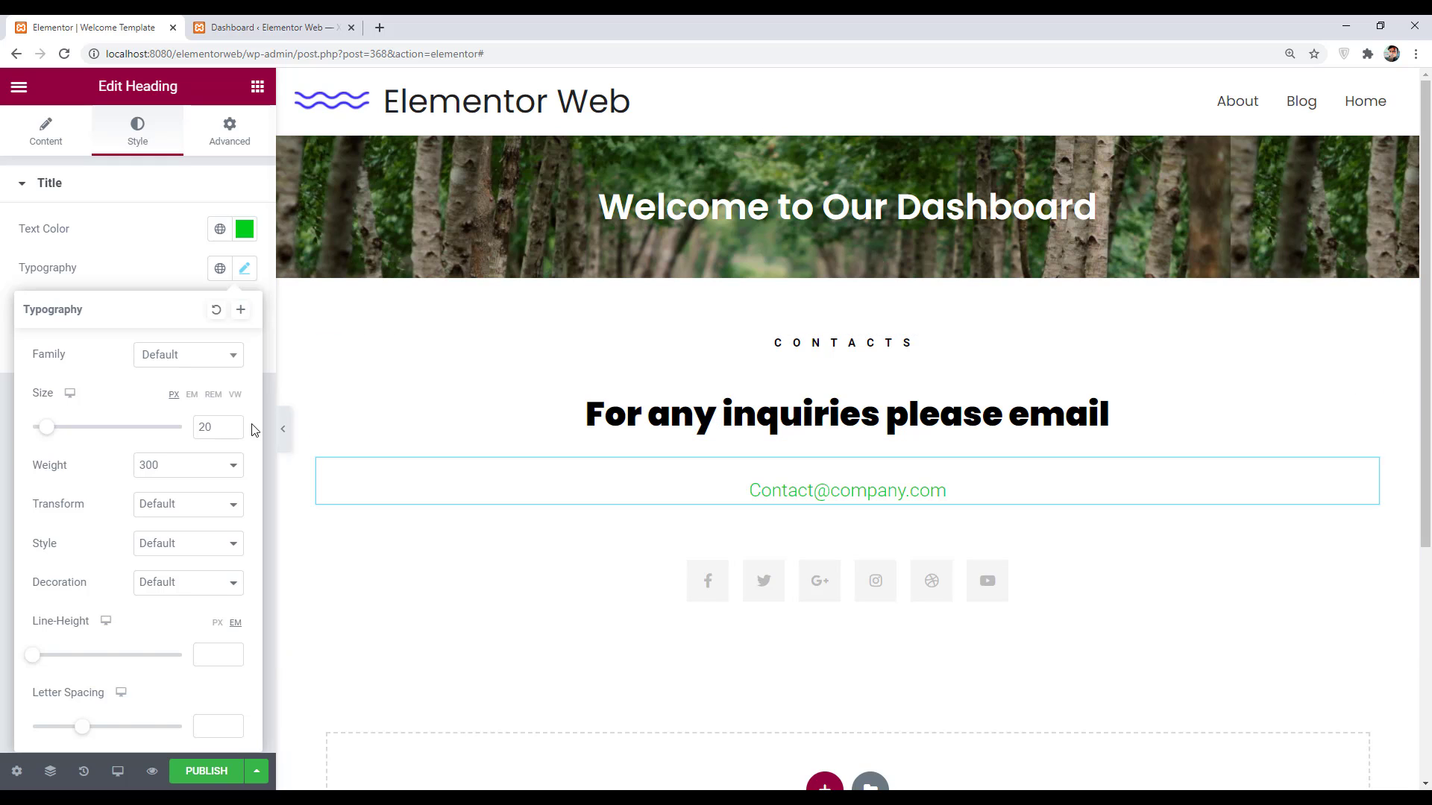
left_click_drag(45, 426, 53, 428)
left_click(941, 420)
left_click(246, 269)
- Publish the template and exit the editor back to WordPress
left_click(212, 776)
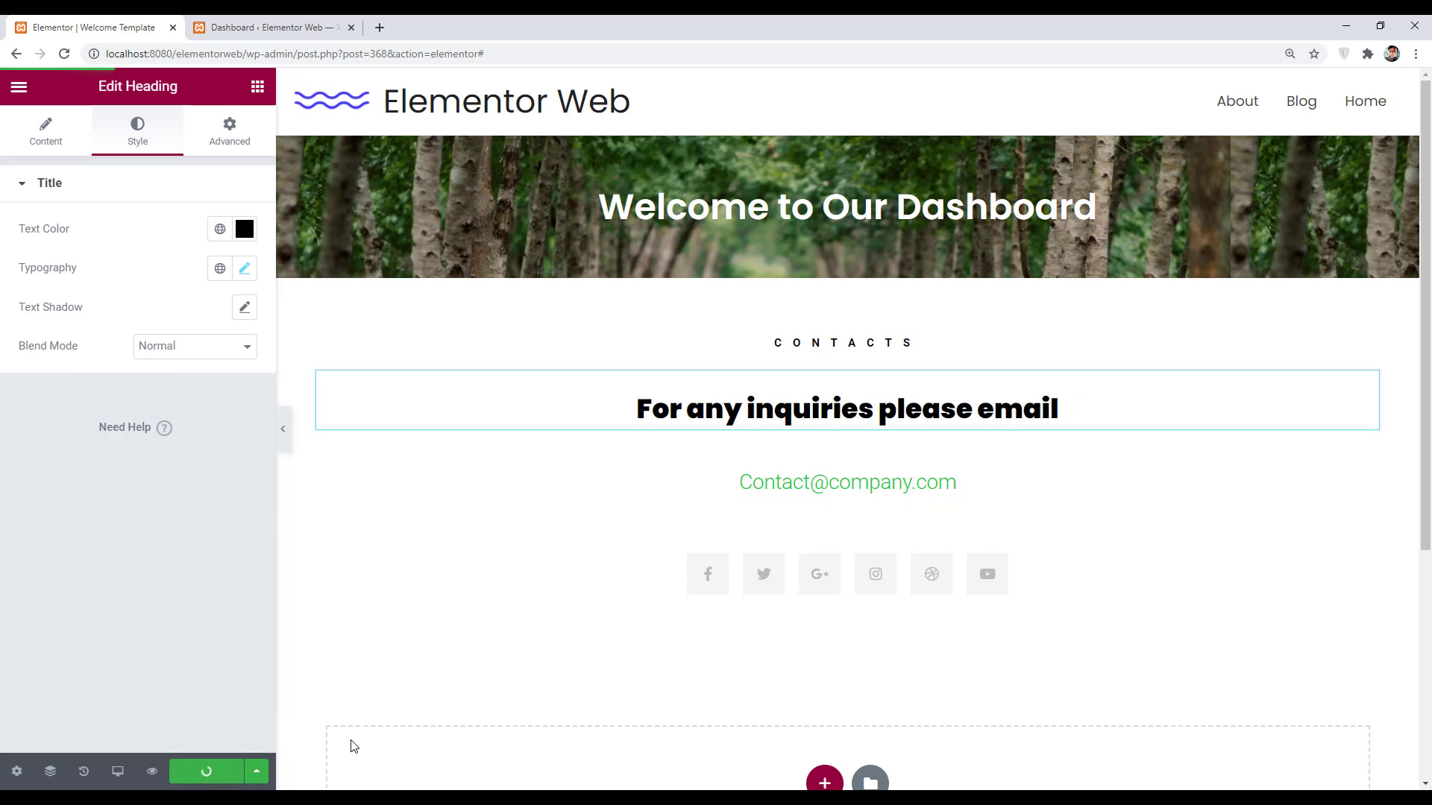
left_click(12, 92)
left_click(131, 415)
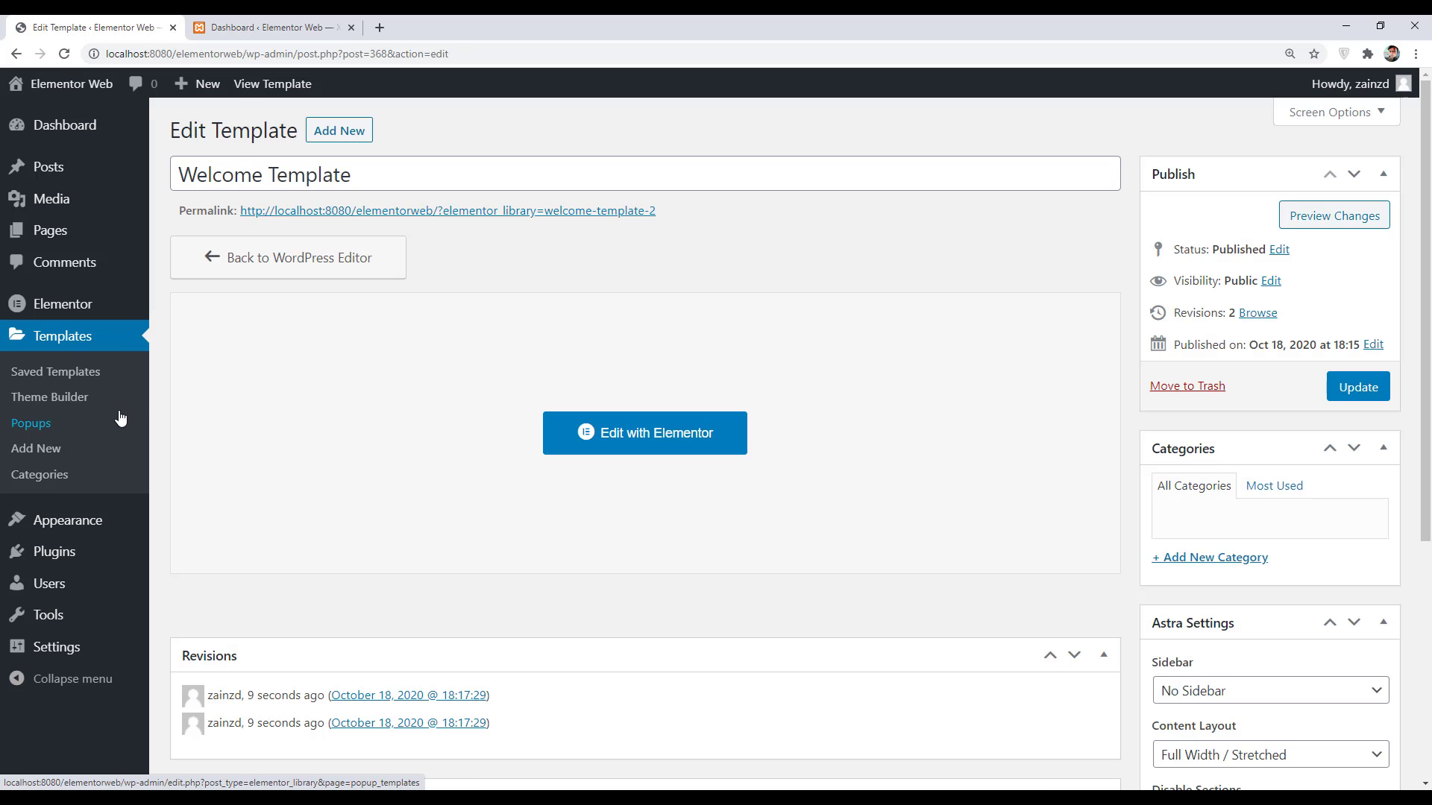
- Enable Add Your Own Welcome Panel in White Label CMS's Dashboard settings
scroll(137, 463, "down", 4)
mouse_move(90, 654)
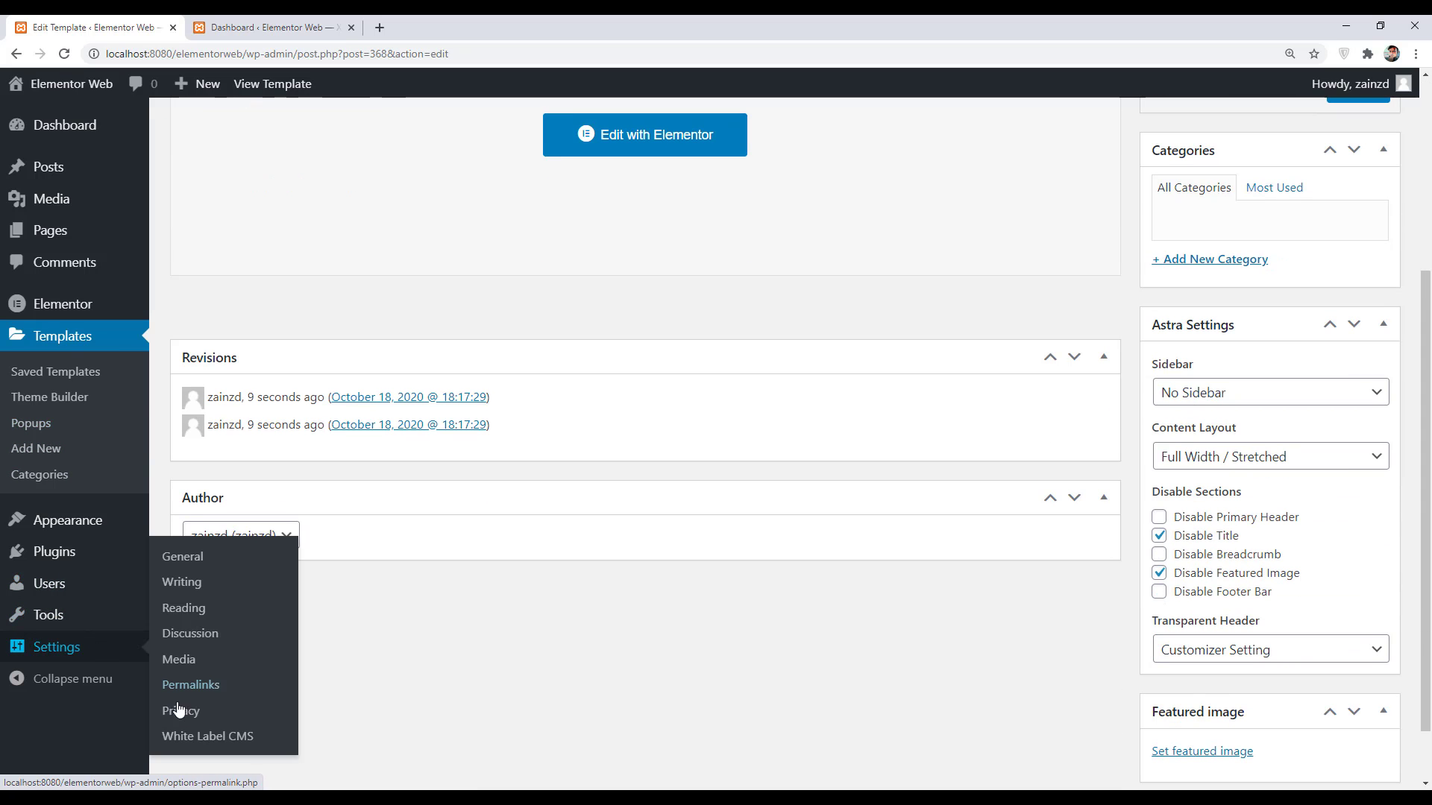
left_click(212, 737)
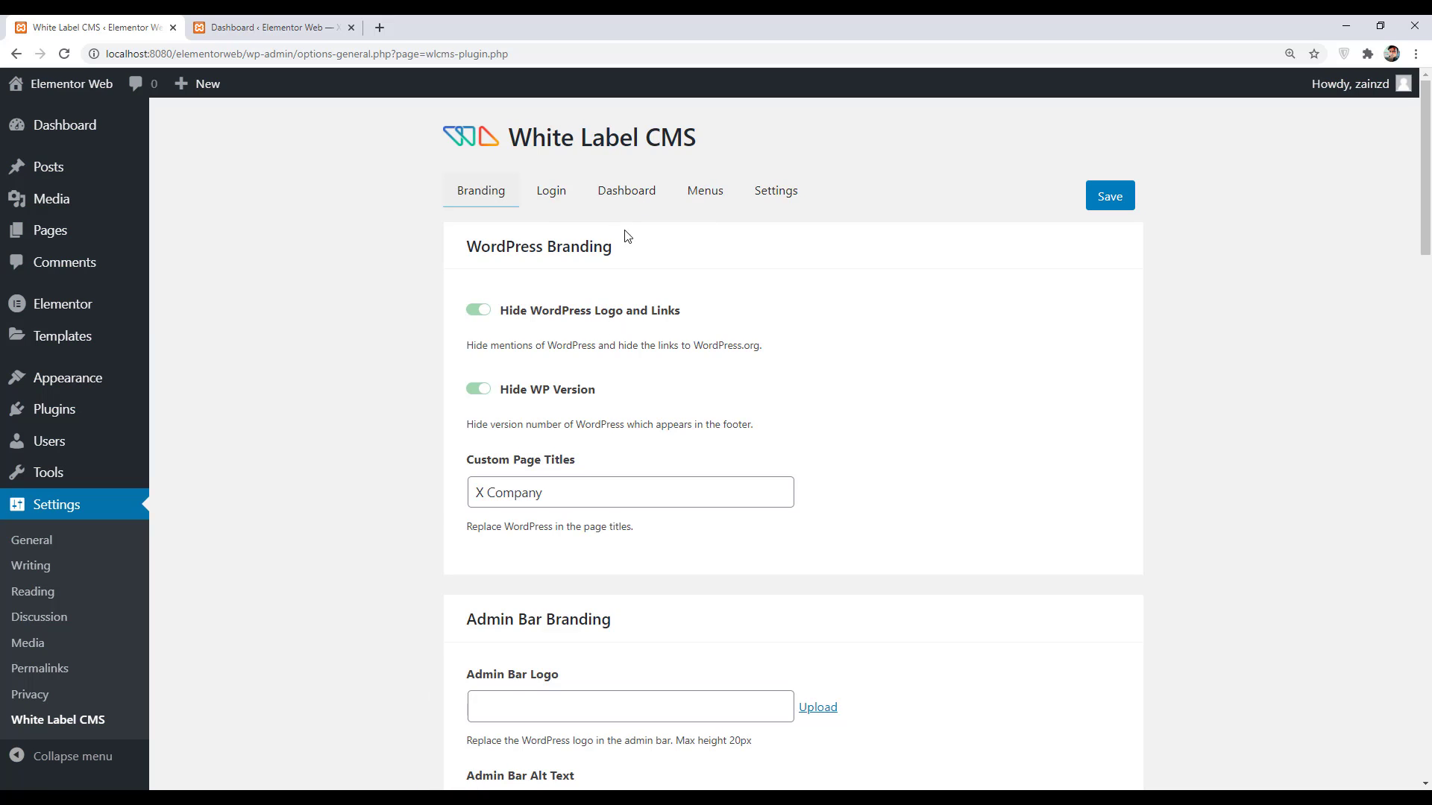
left_click(624, 200)
scroll(730, 370, "down", 5)
scroll(730, 370, "down", 4)
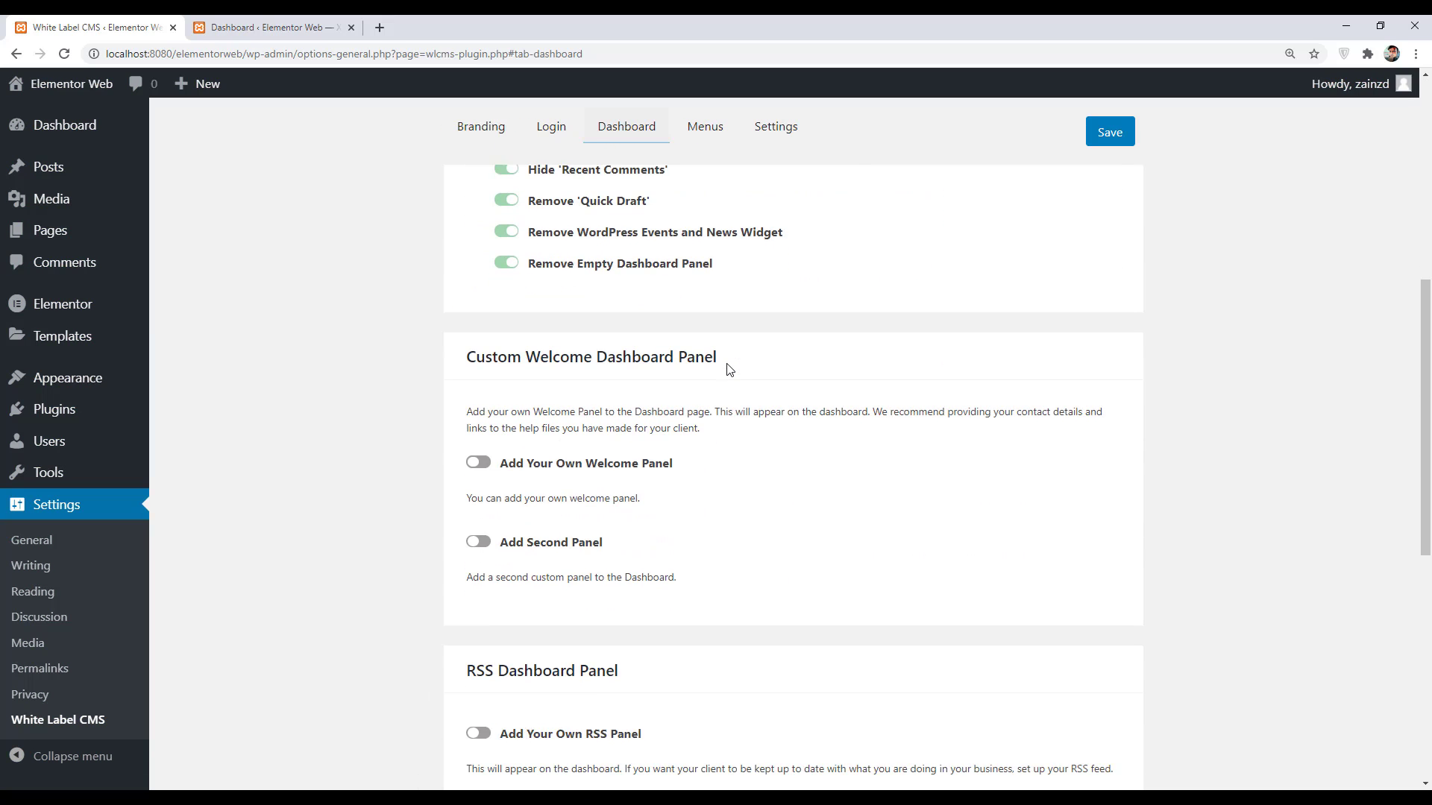
left_click(478, 388)
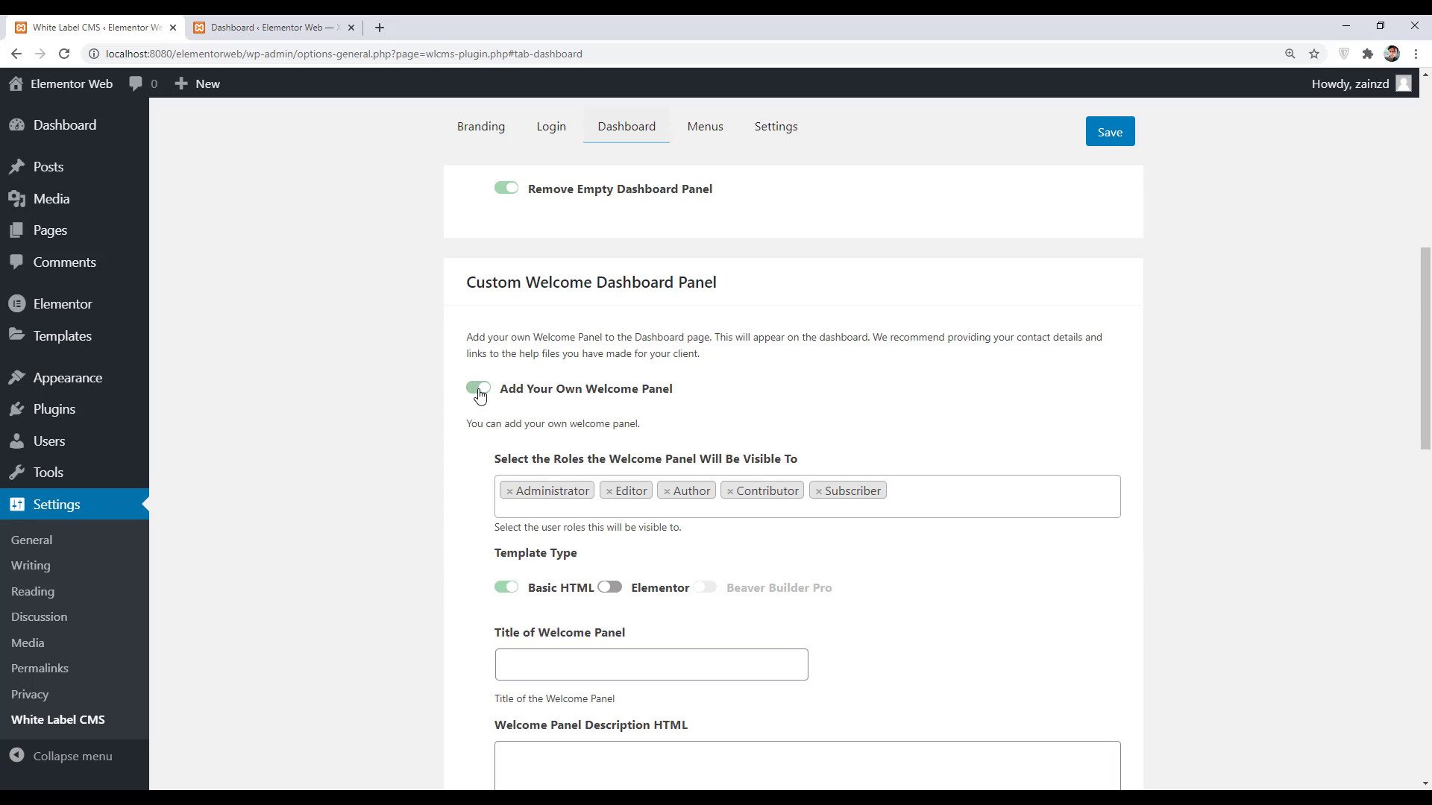
- Set the panel to the Elementor Welcome Template and save the settings
scroll(644, 442, "down", 3)
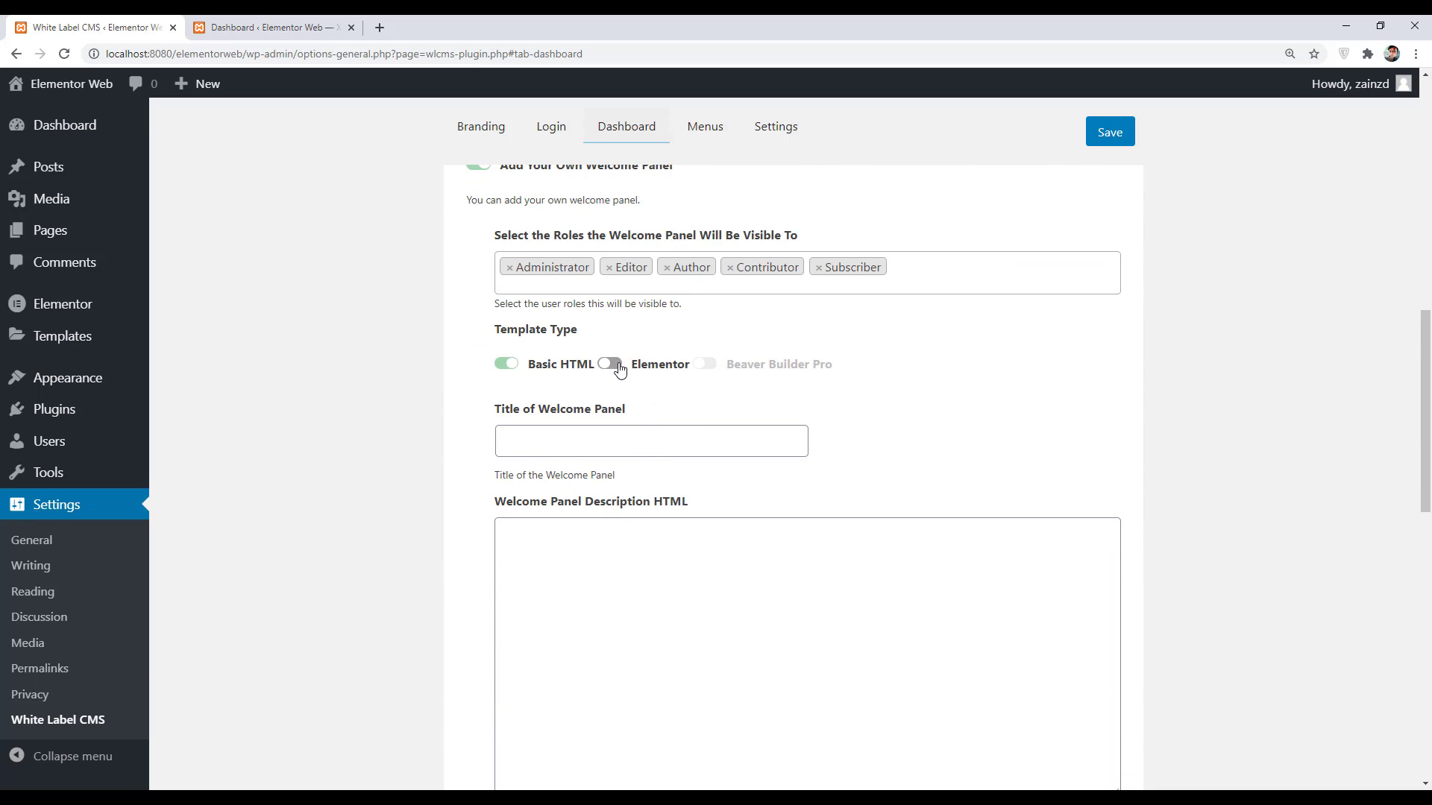
left_click(610, 364)
left_click(574, 440)
left_click(582, 507)
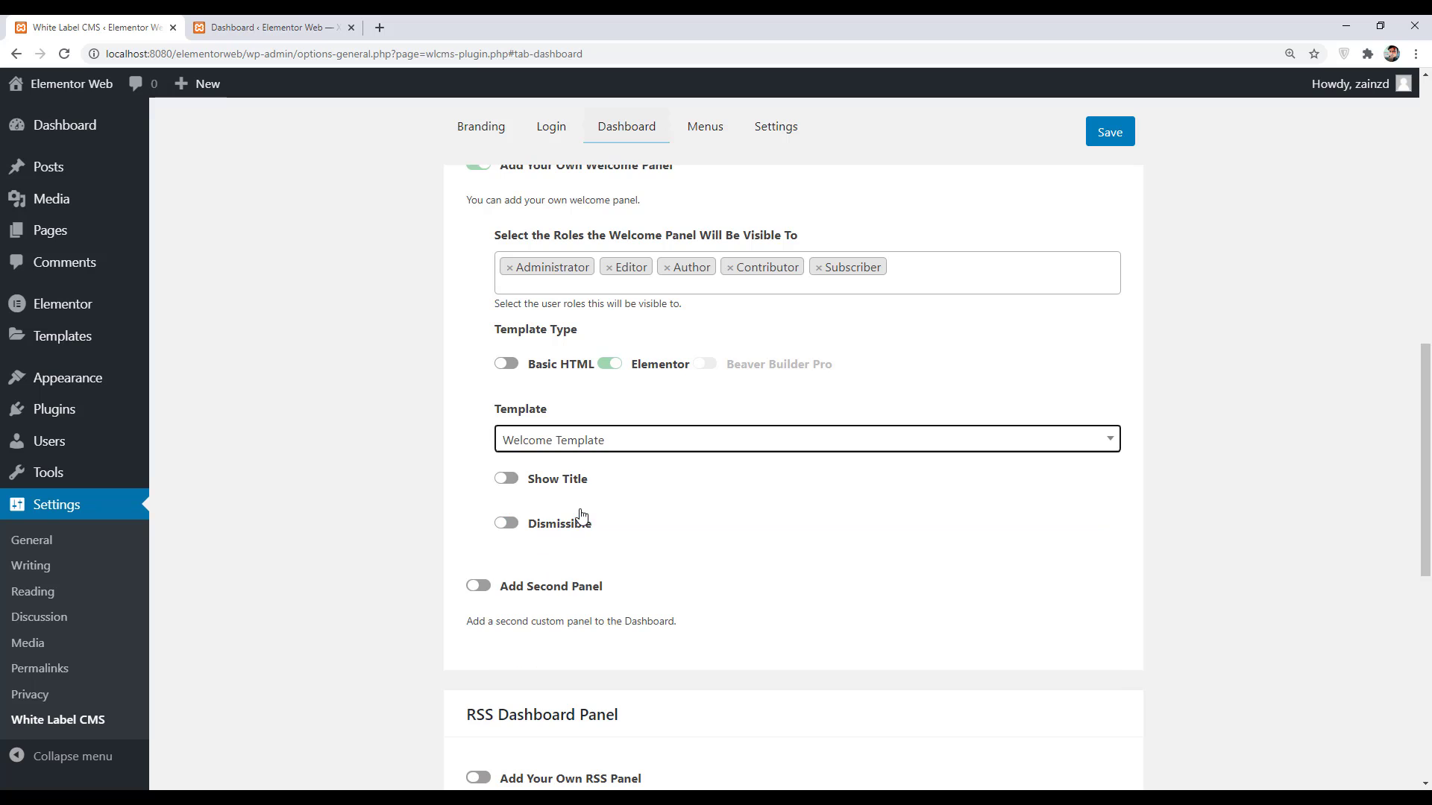
left_click(1116, 133)
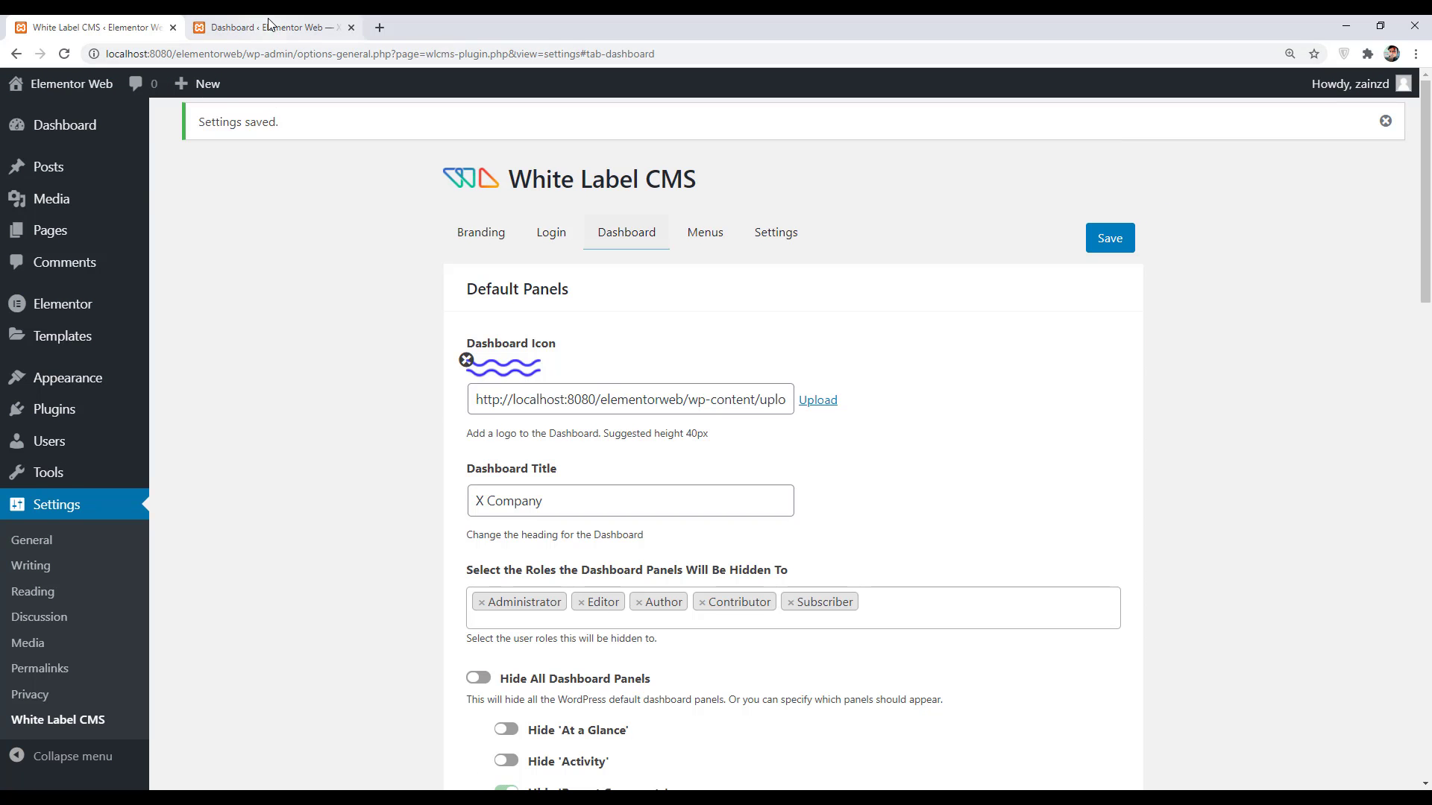
left_click(269, 25)
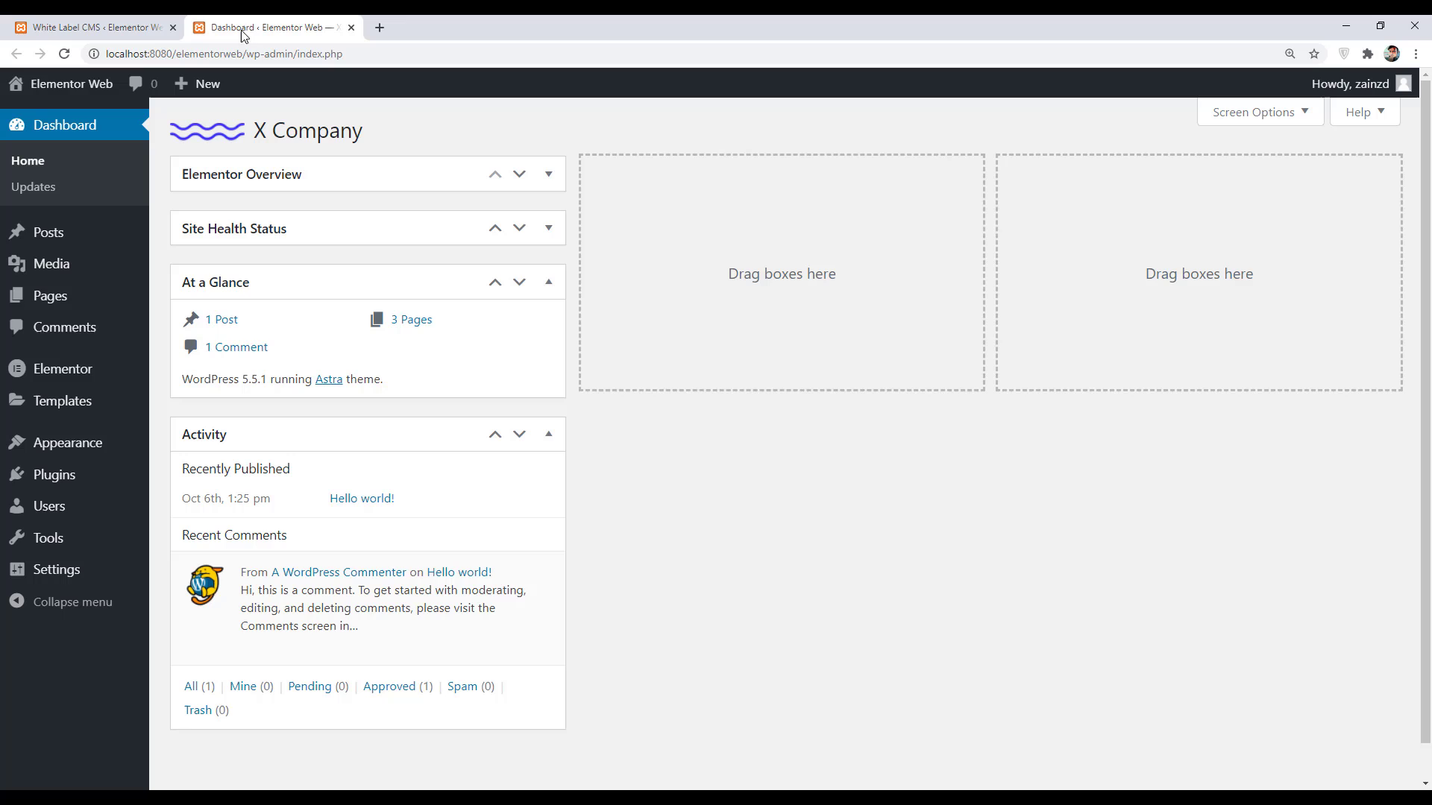
- Reload the dashboard to view the Welcome to Our Dashboard panel, then return to White Label CMS
left_click(65, 54)
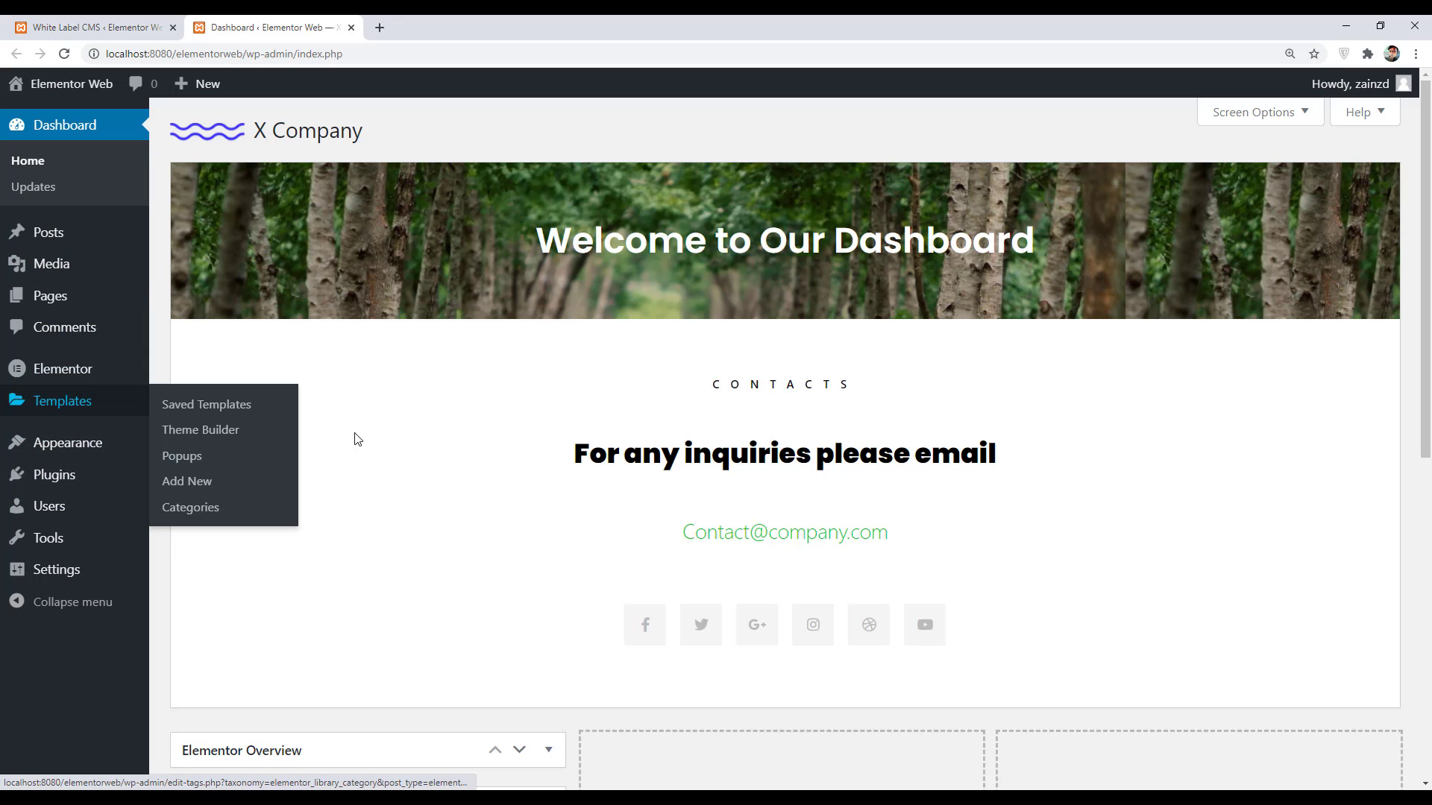
left_click(112, 27)
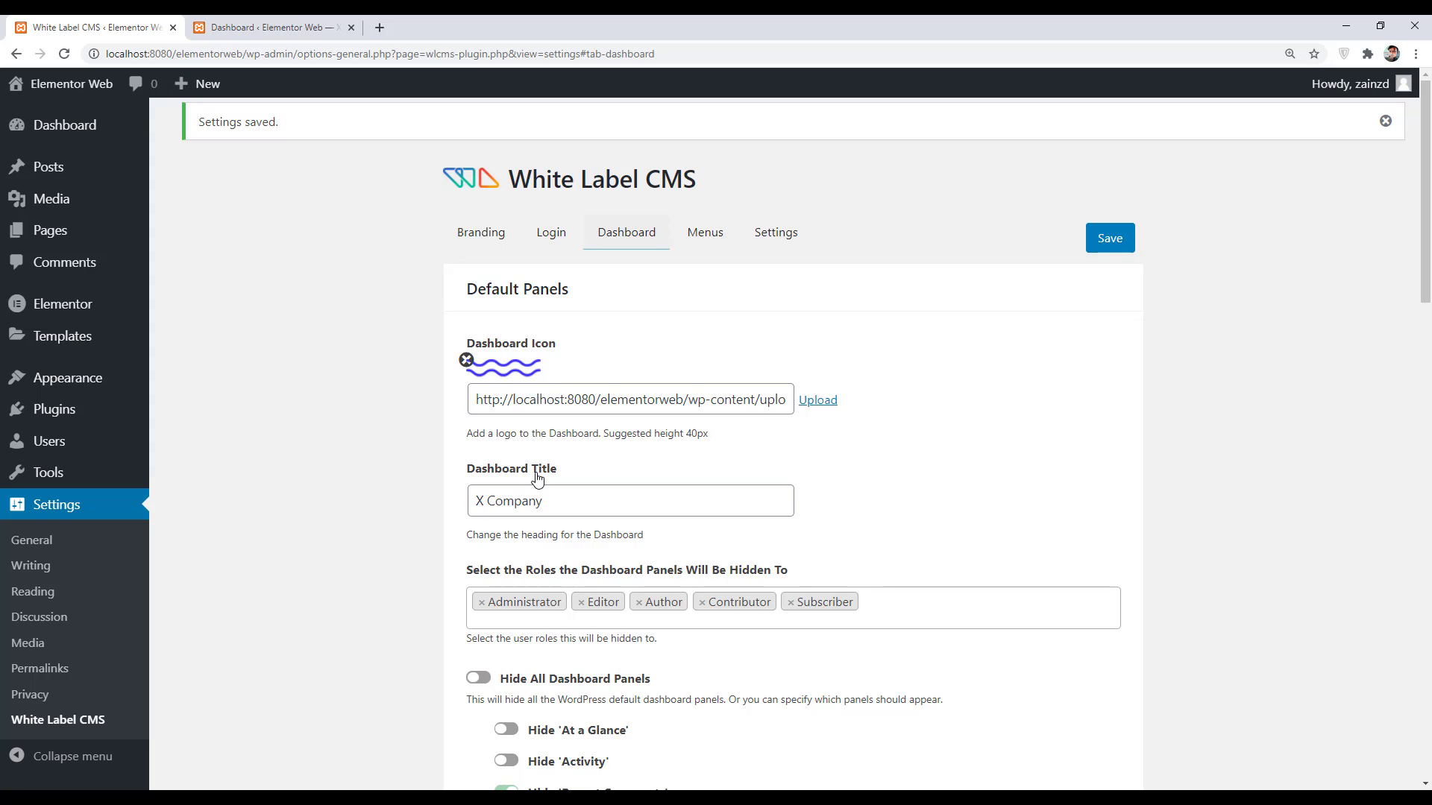
- Enable menu hiding and hide Elementor, Templates, Appearance, Plugins, Users, Tools and Settings
left_click(704, 233)
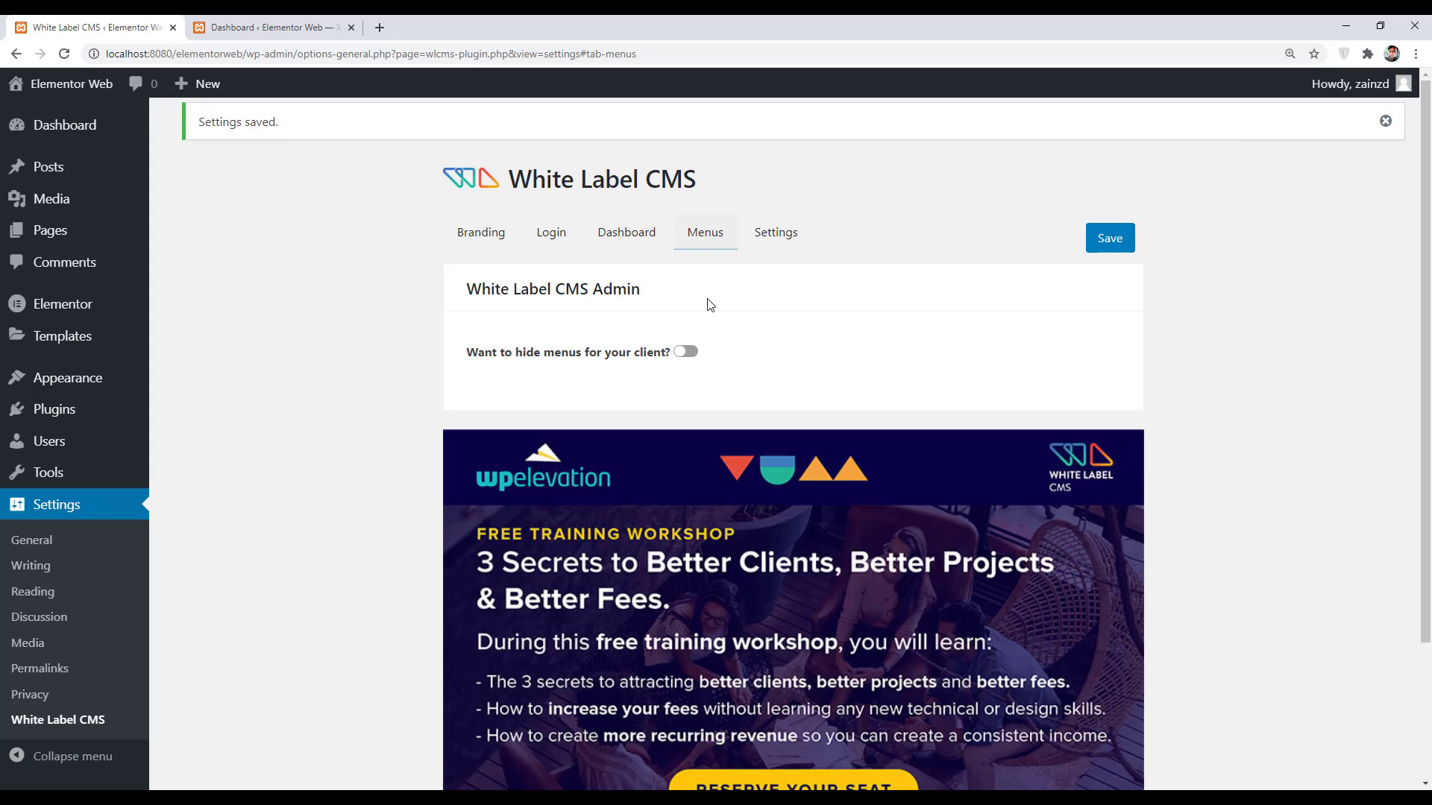
left_click(686, 352)
scroll(686, 355, "down", 6)
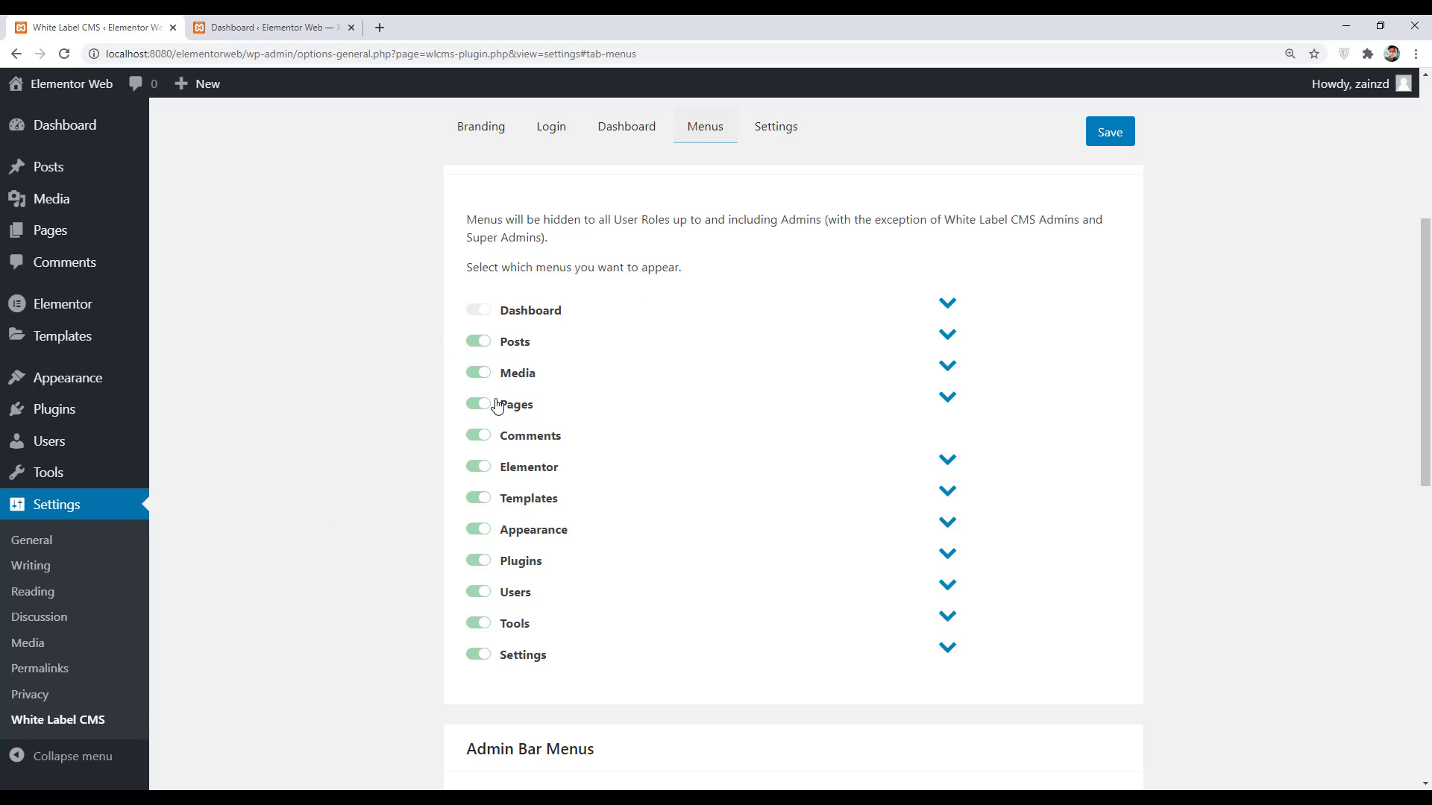
left_click(482, 470)
left_click(481, 499)
left_click(481, 531)
left_click(481, 562)
left_click(481, 594)
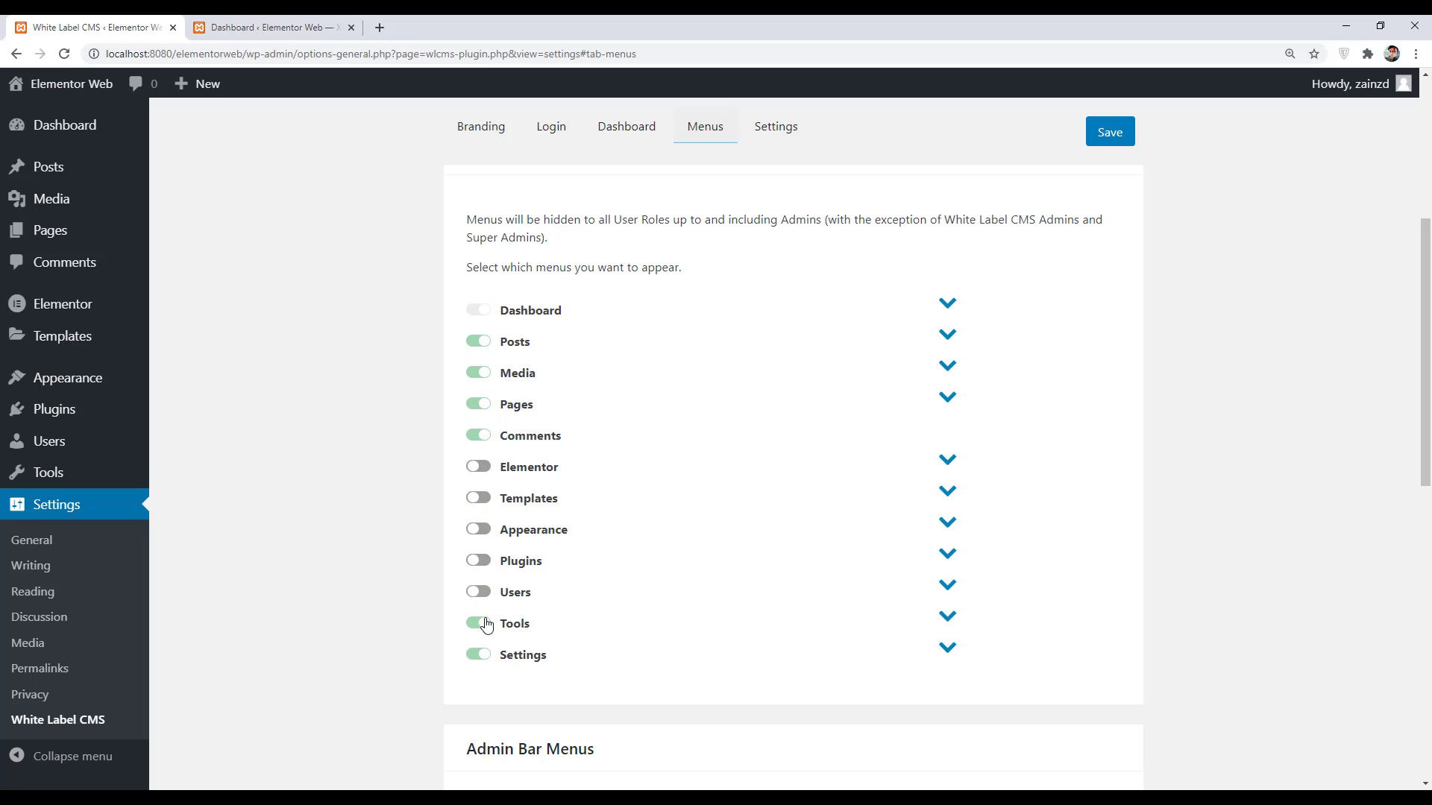
left_click(481, 624)
left_click(481, 655)
- Hide the Dashboard's Updates submenu and save the menu visibility settings
left_click(949, 308)
left_click(507, 367)
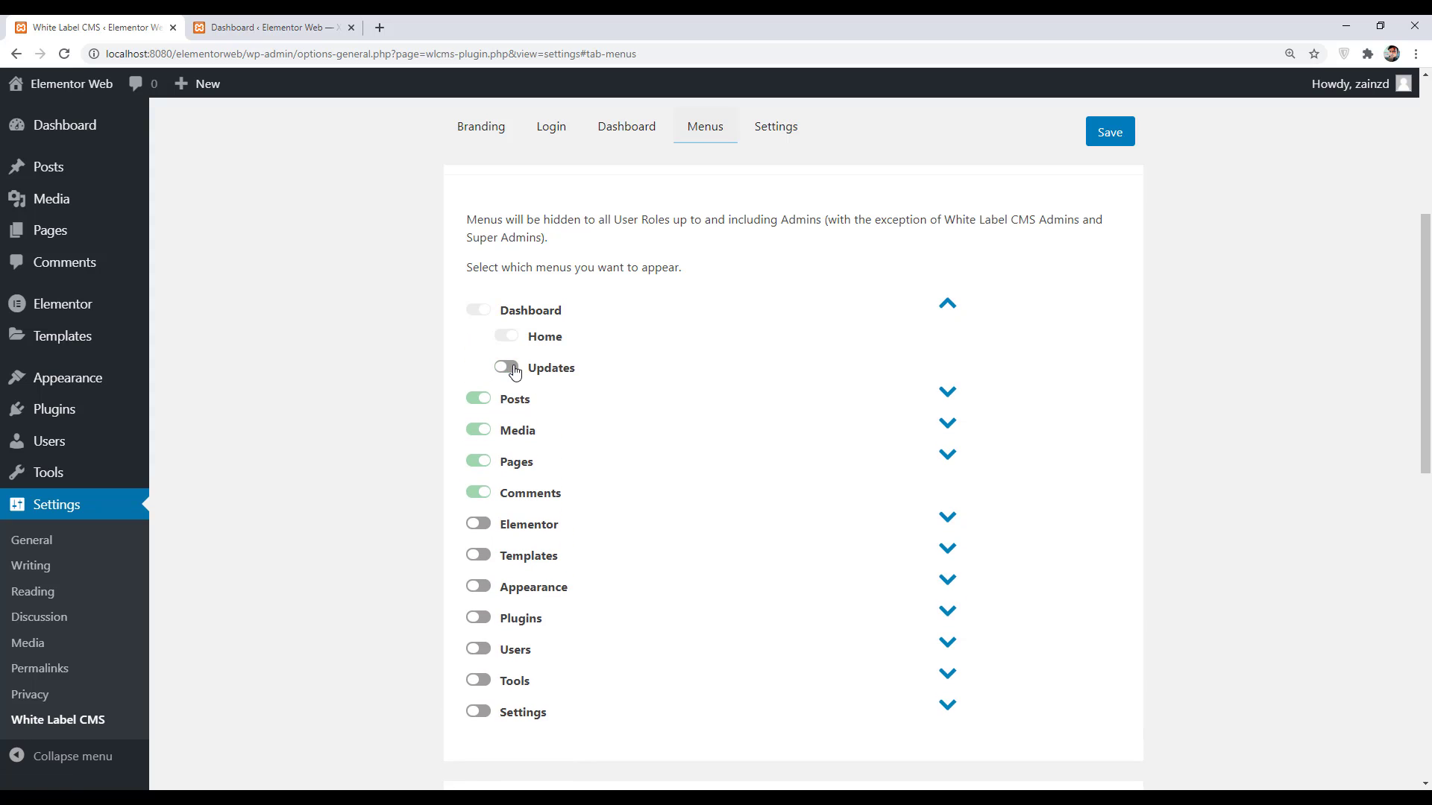
left_click(1111, 132)
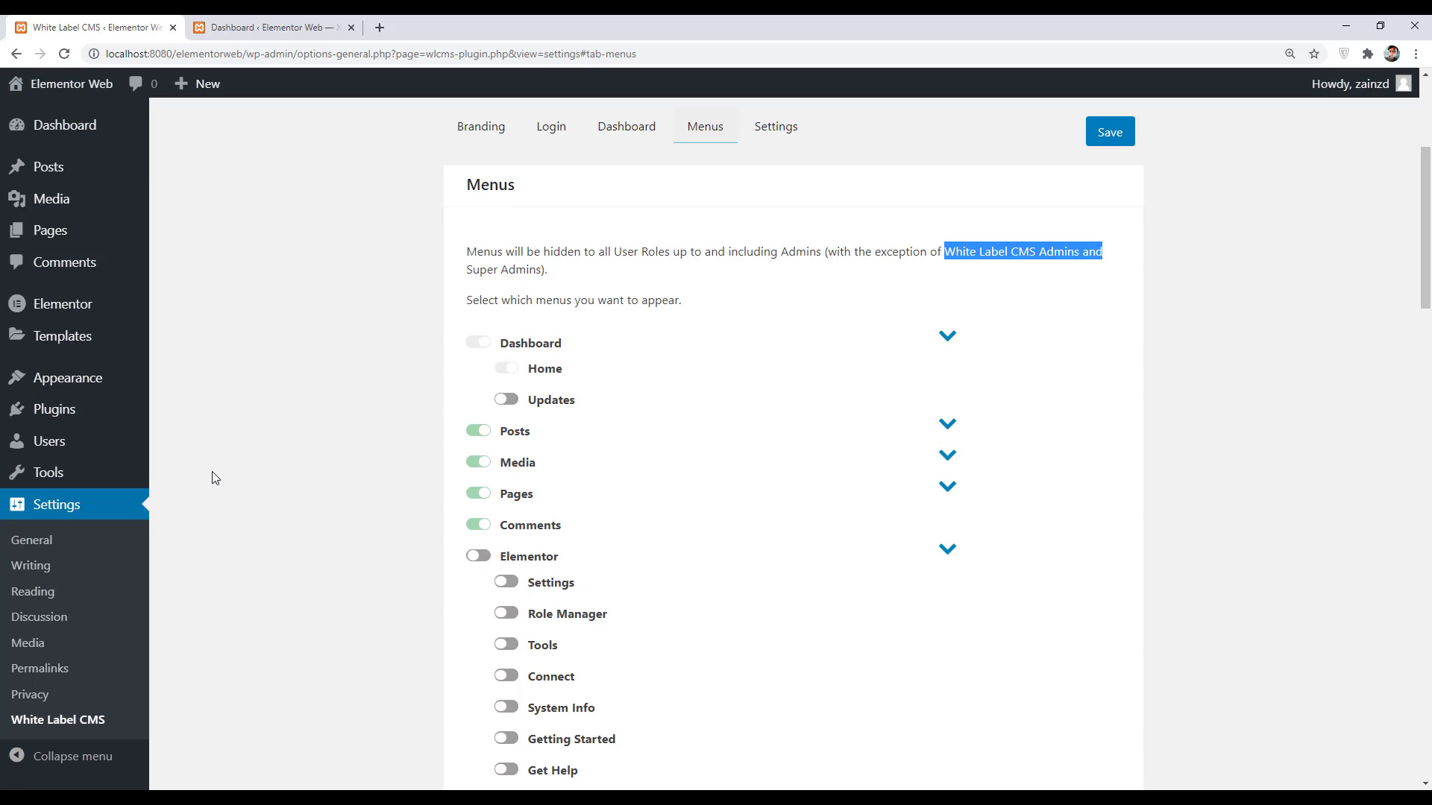
- Highlight the notes exempting admins and Super Admins from hiding, then open the Users list
left_click_drag(461, 278, 657, 252)
left_click(641, 281)
left_click(988, 406)
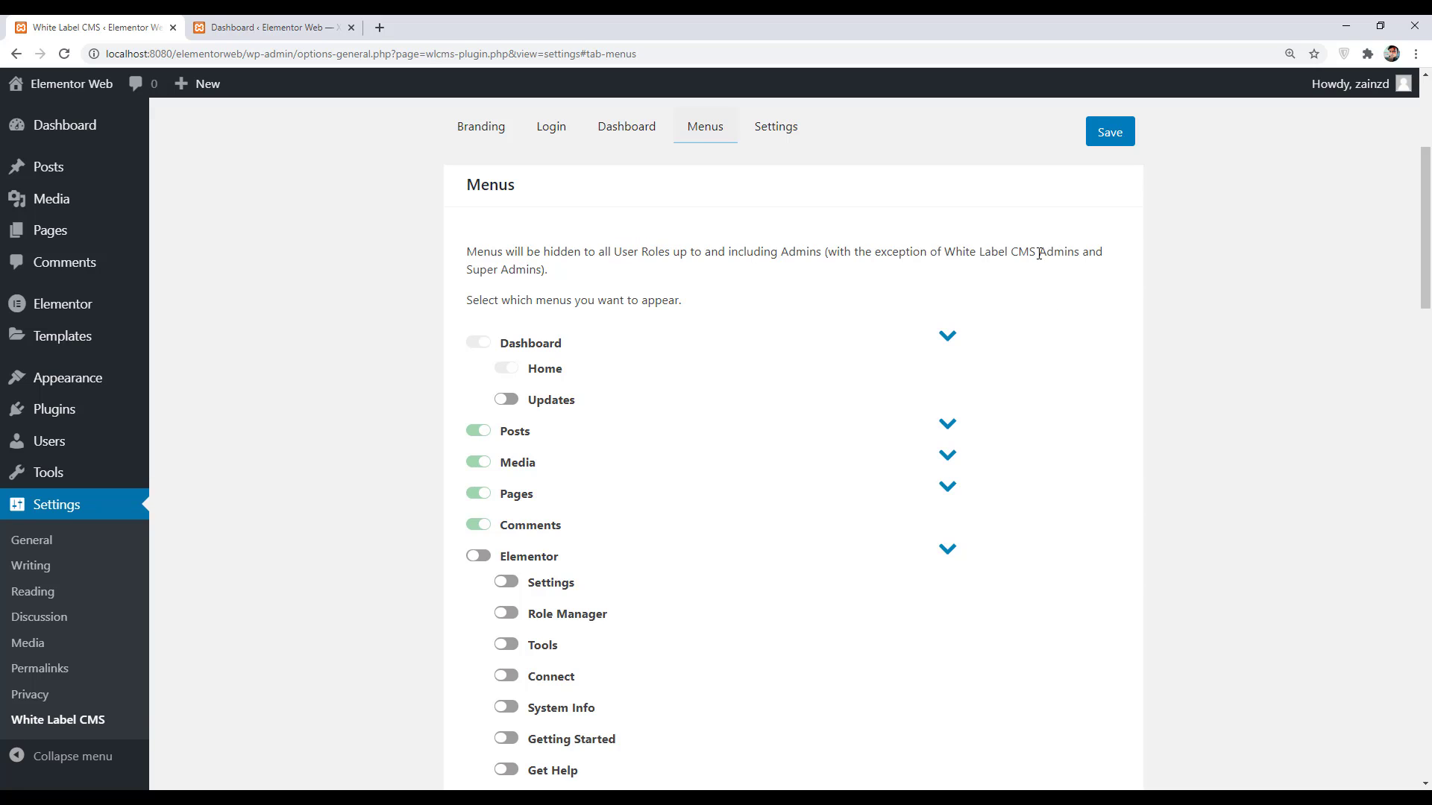
left_click_drag(1074, 256, 1089, 253)
left_click_drag(473, 270, 594, 267)
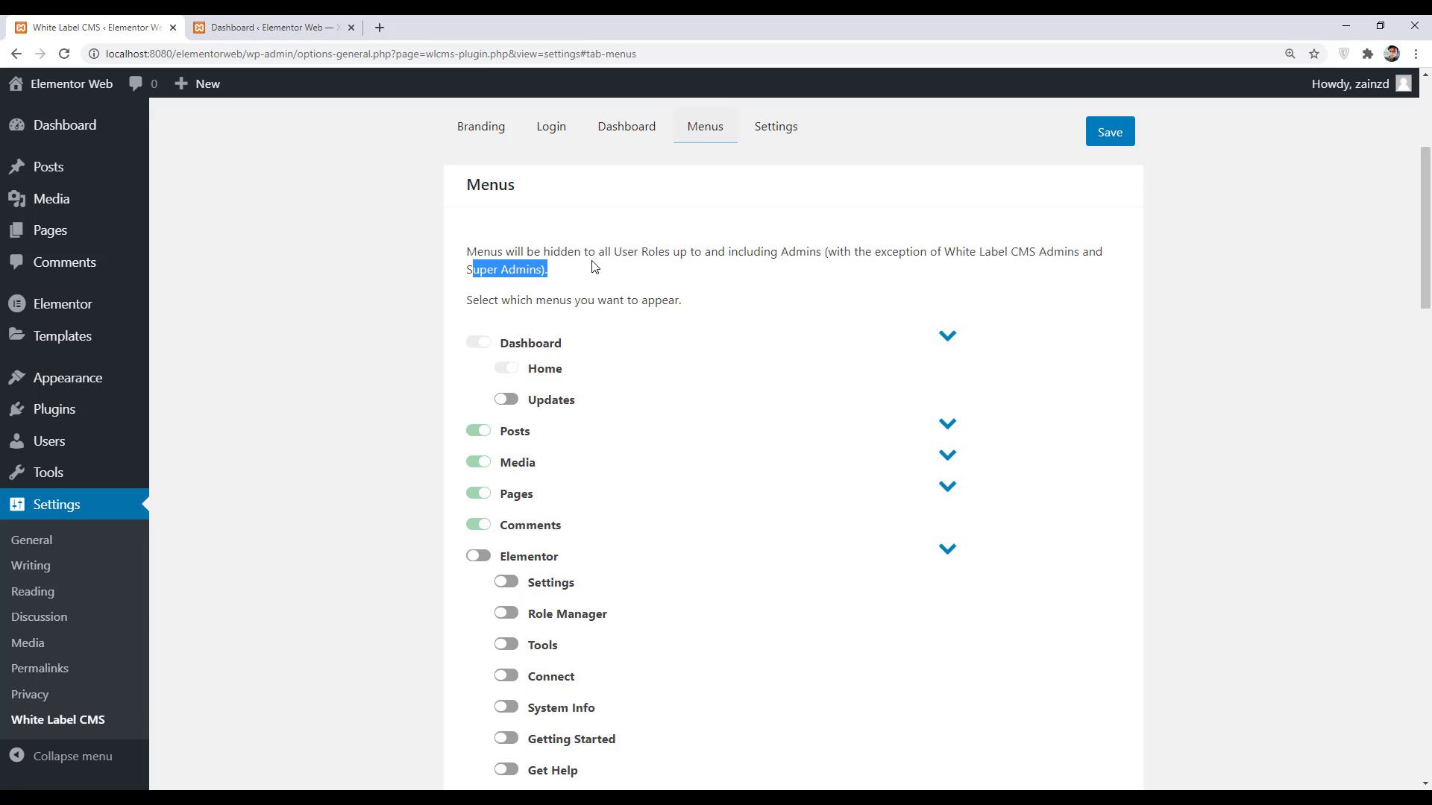
left_click(687, 627)
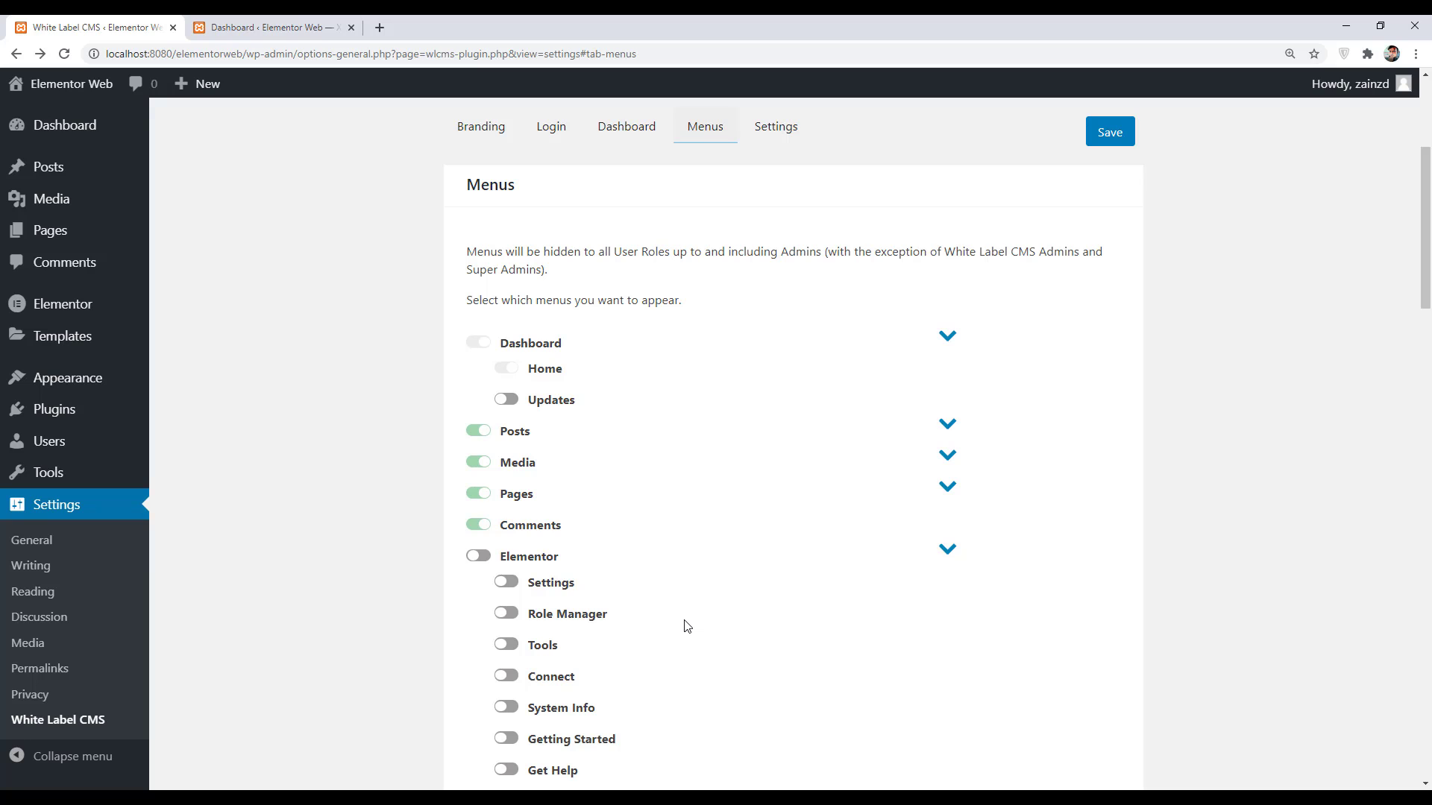
left_click(77, 444)
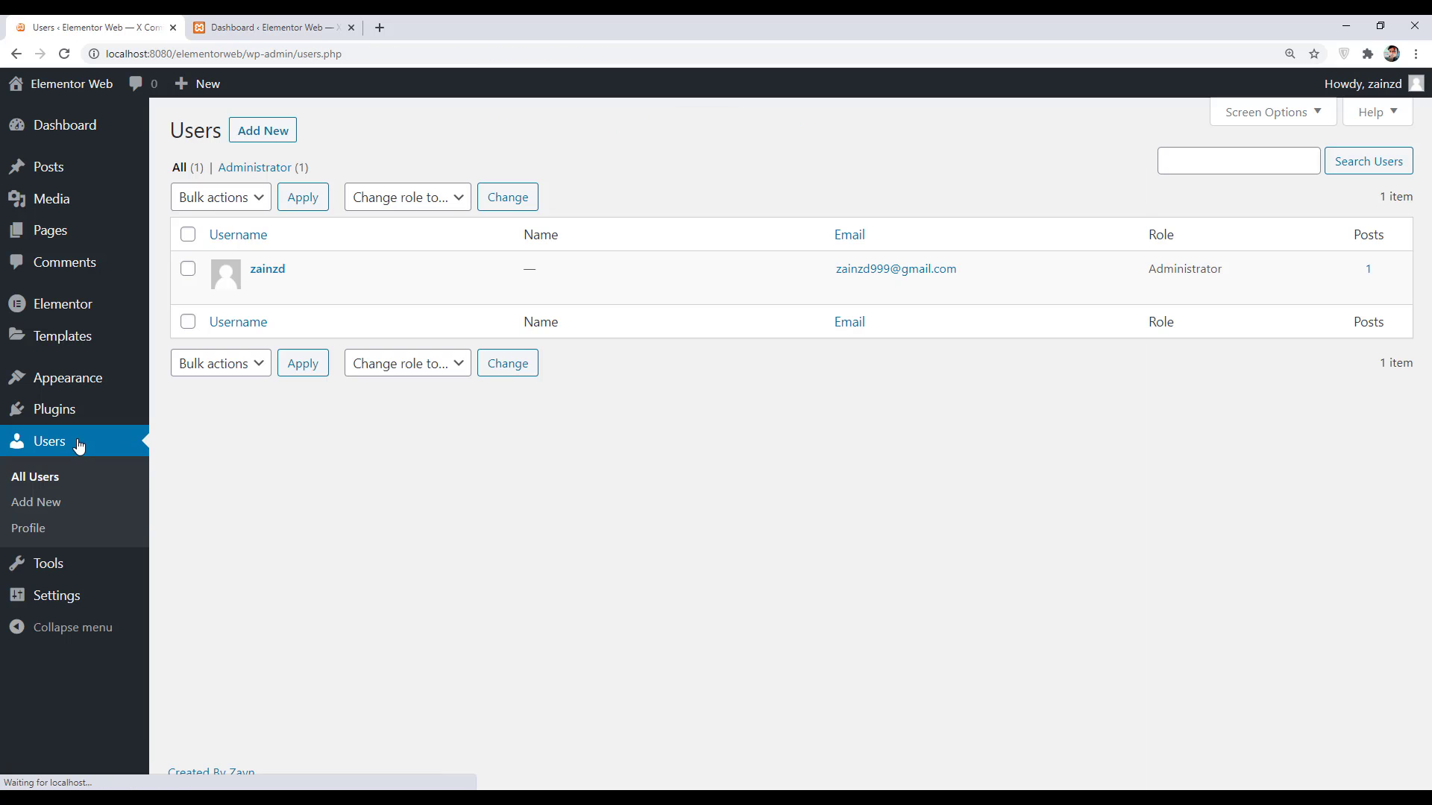
- Start a new user and fill in the username, e-mail address, first name and last name
left_click(261, 132)
left_click(437, 218)
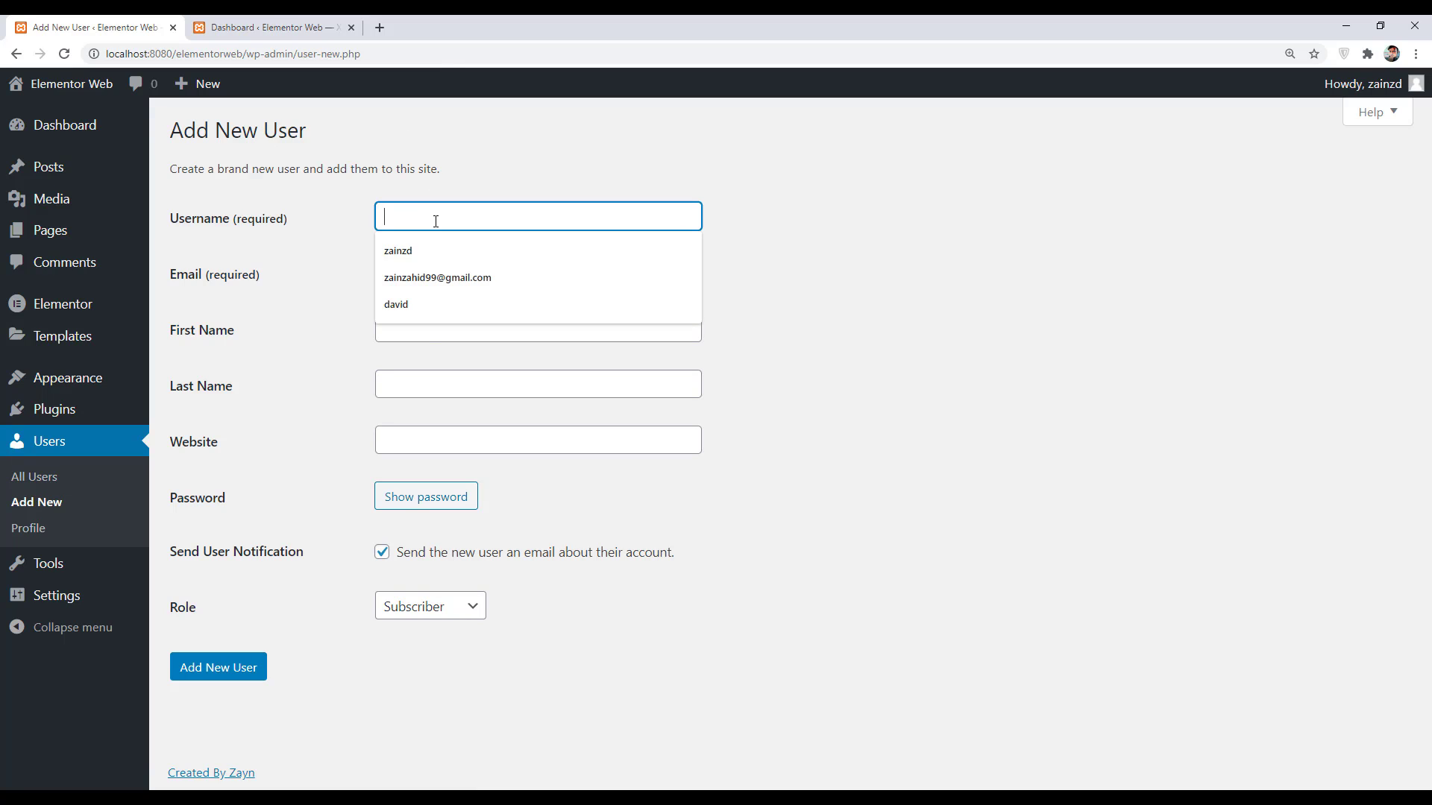
type("david")
left_click(448, 272)
key("Down")
key("Return")
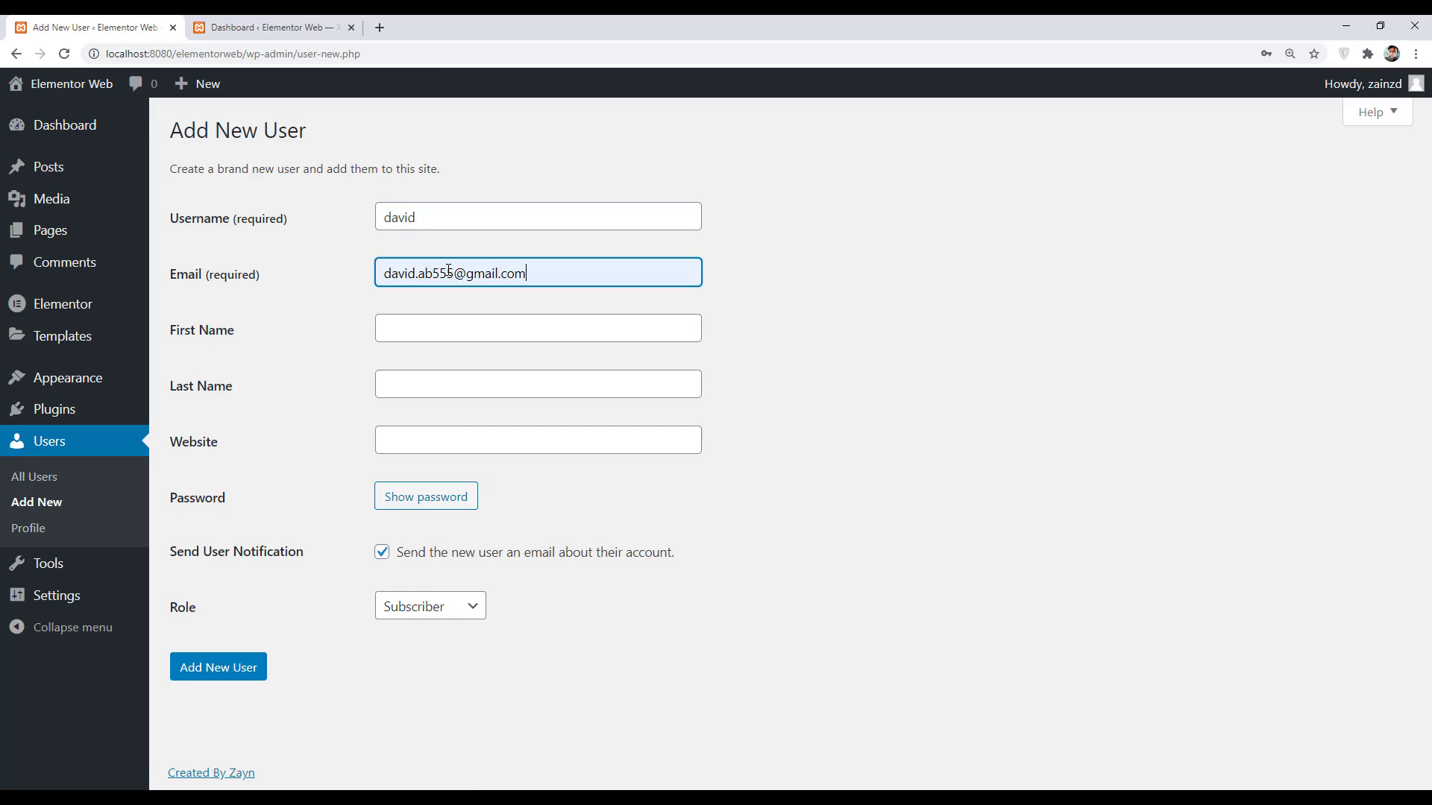
left_click(443, 330)
type("David")
left_click(438, 384)
type("AB")
left_click(432, 440)
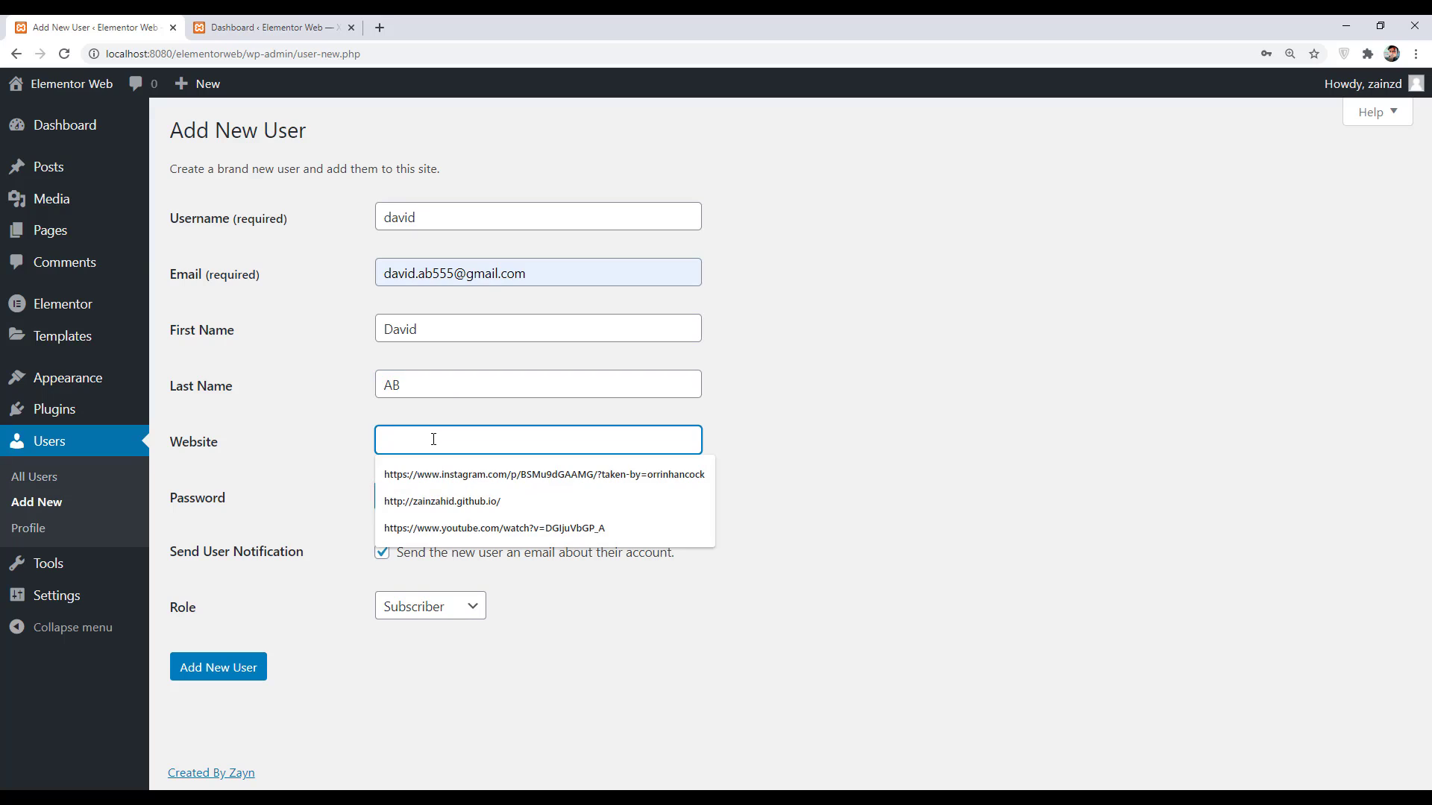
- Set a custom weak password, confirm it, assign the Administrator role and create the user
left_click(431, 495)
left_click(745, 503)
left_click_drag(522, 498, 380, 485)
type("••••••••")
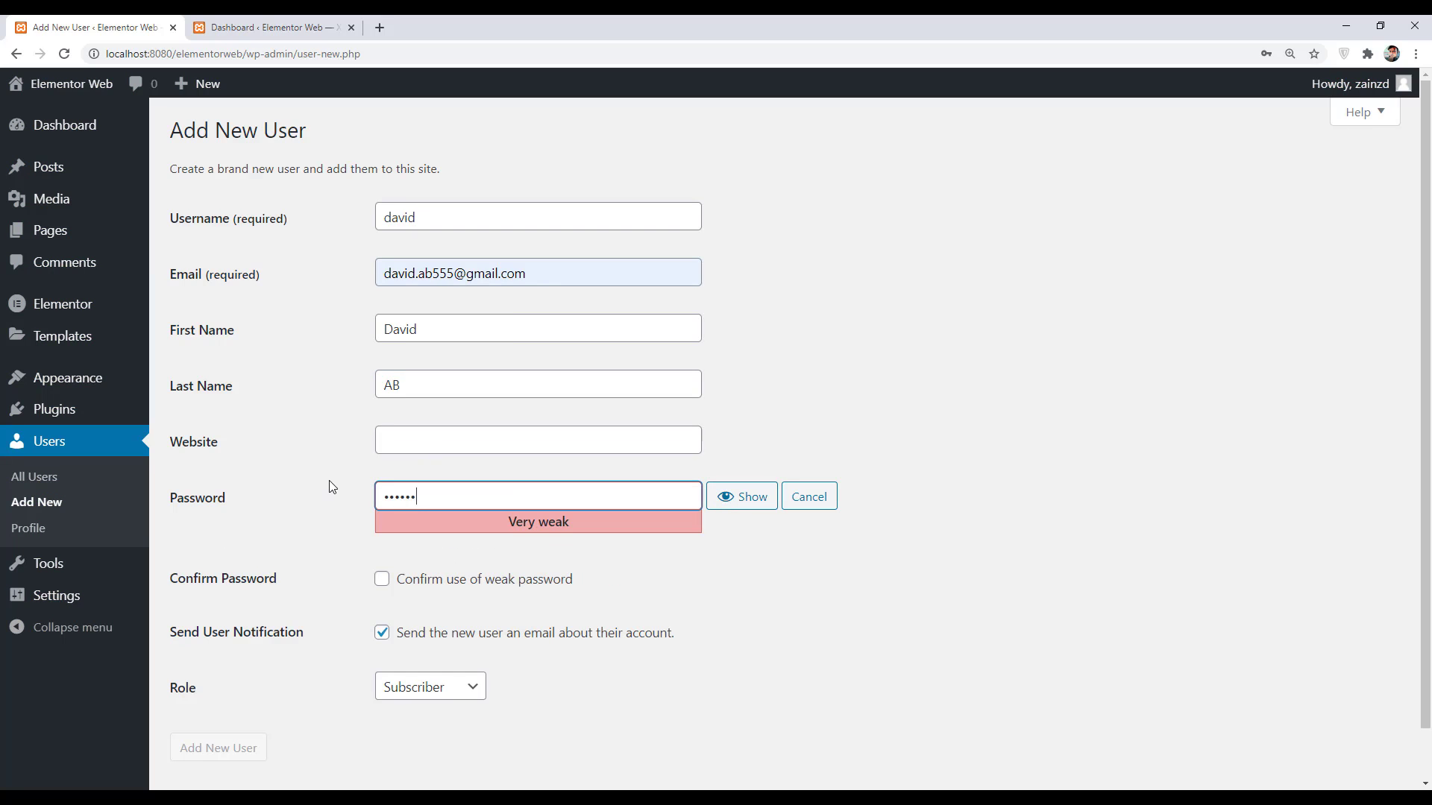
left_click(382, 579)
left_click(430, 686)
left_click(431, 664)
left_click(218, 747)
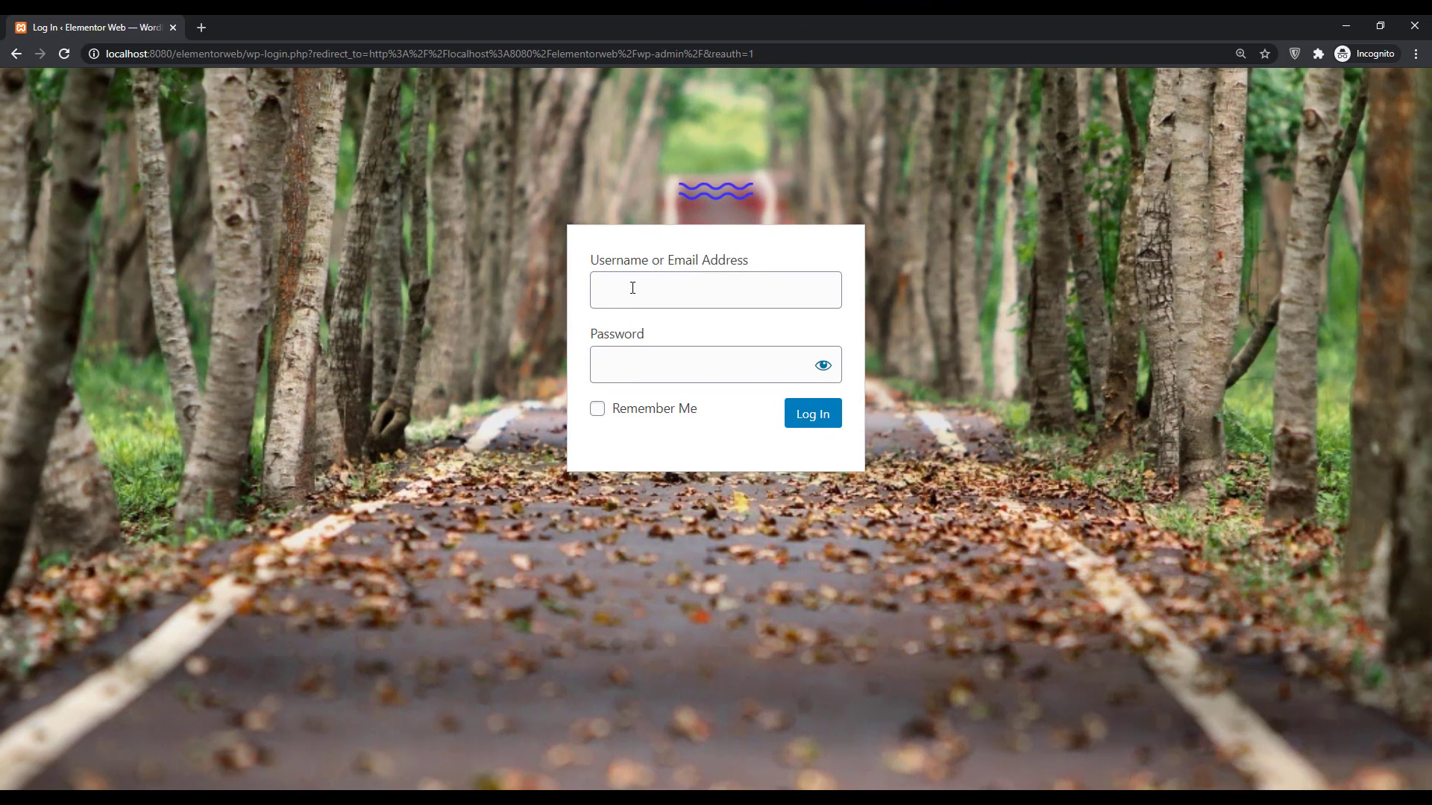
- Log in on the branded login page with the new user's username and password
left_click(633, 288)
type("david")
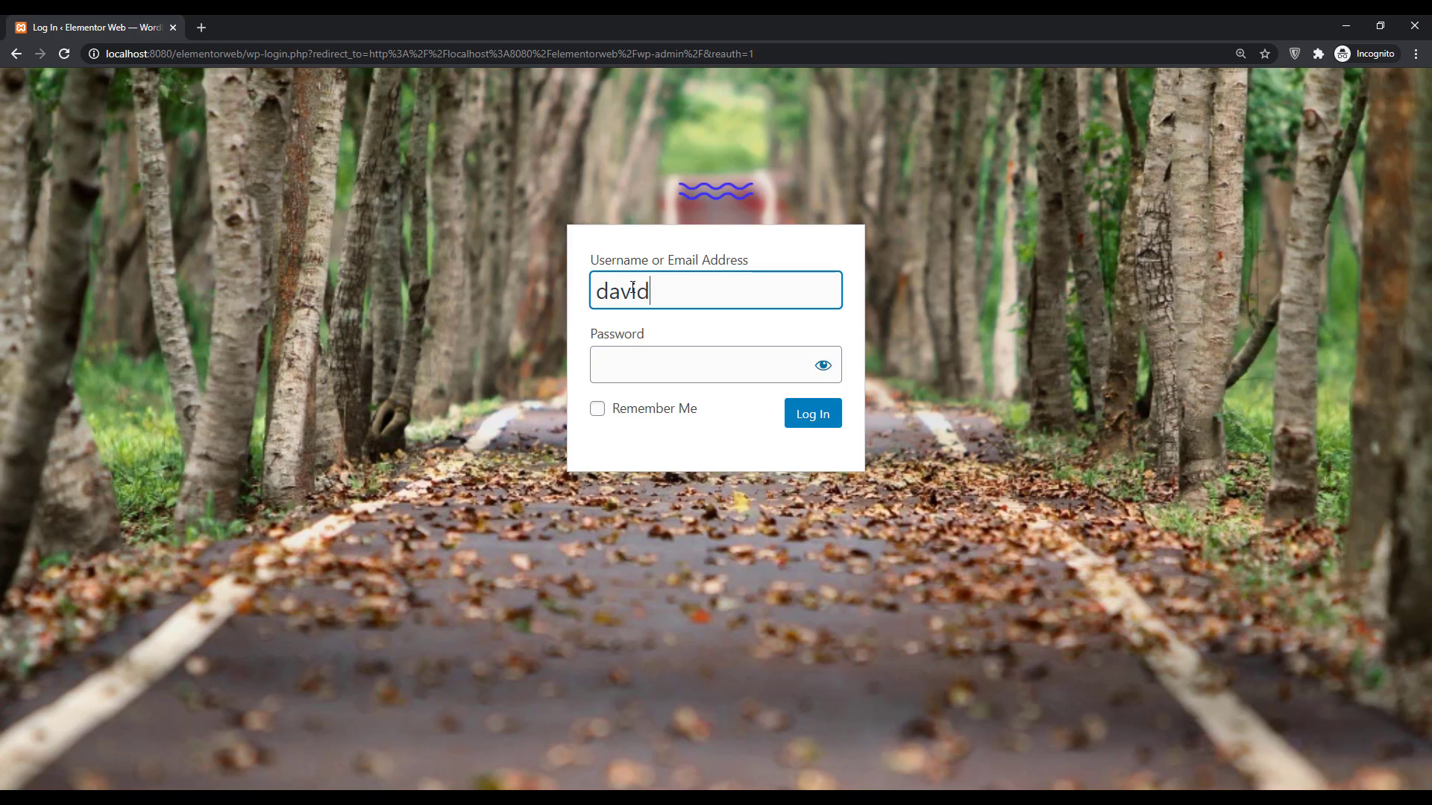
left_click(678, 371)
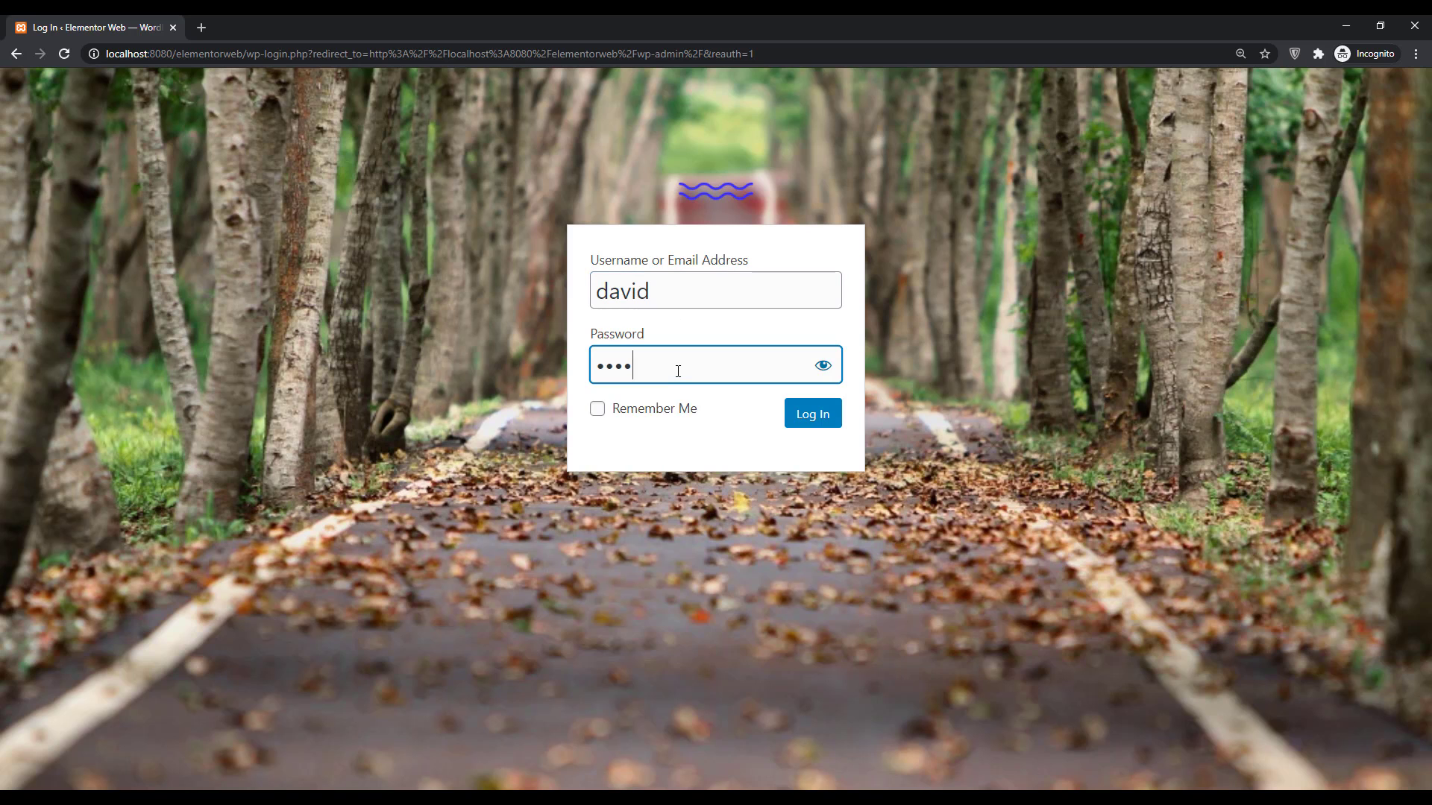
key("Return")
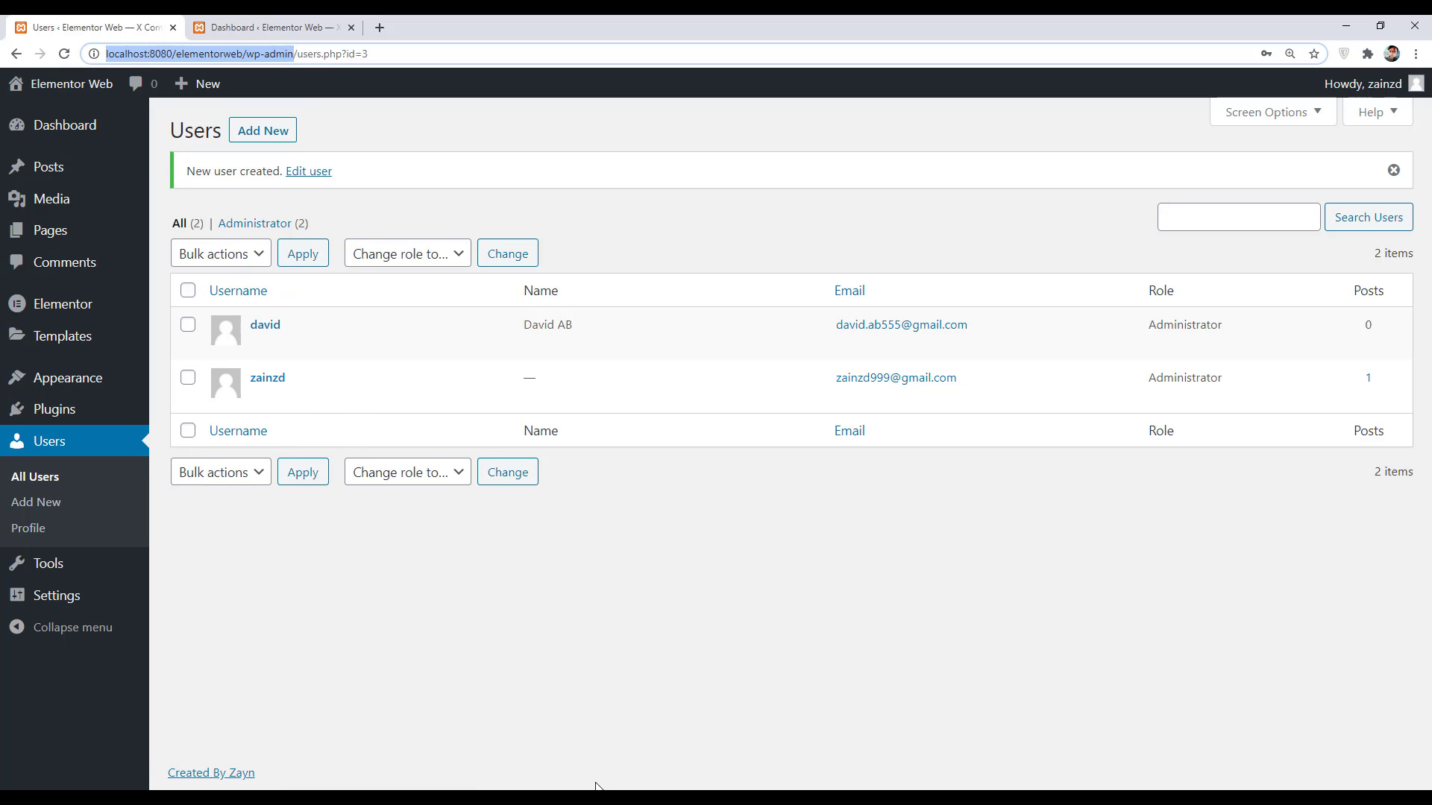
- Search the plugin directory for 'Admin T', then install and activate Slate Admin Theme
mouse_move(59, 415)
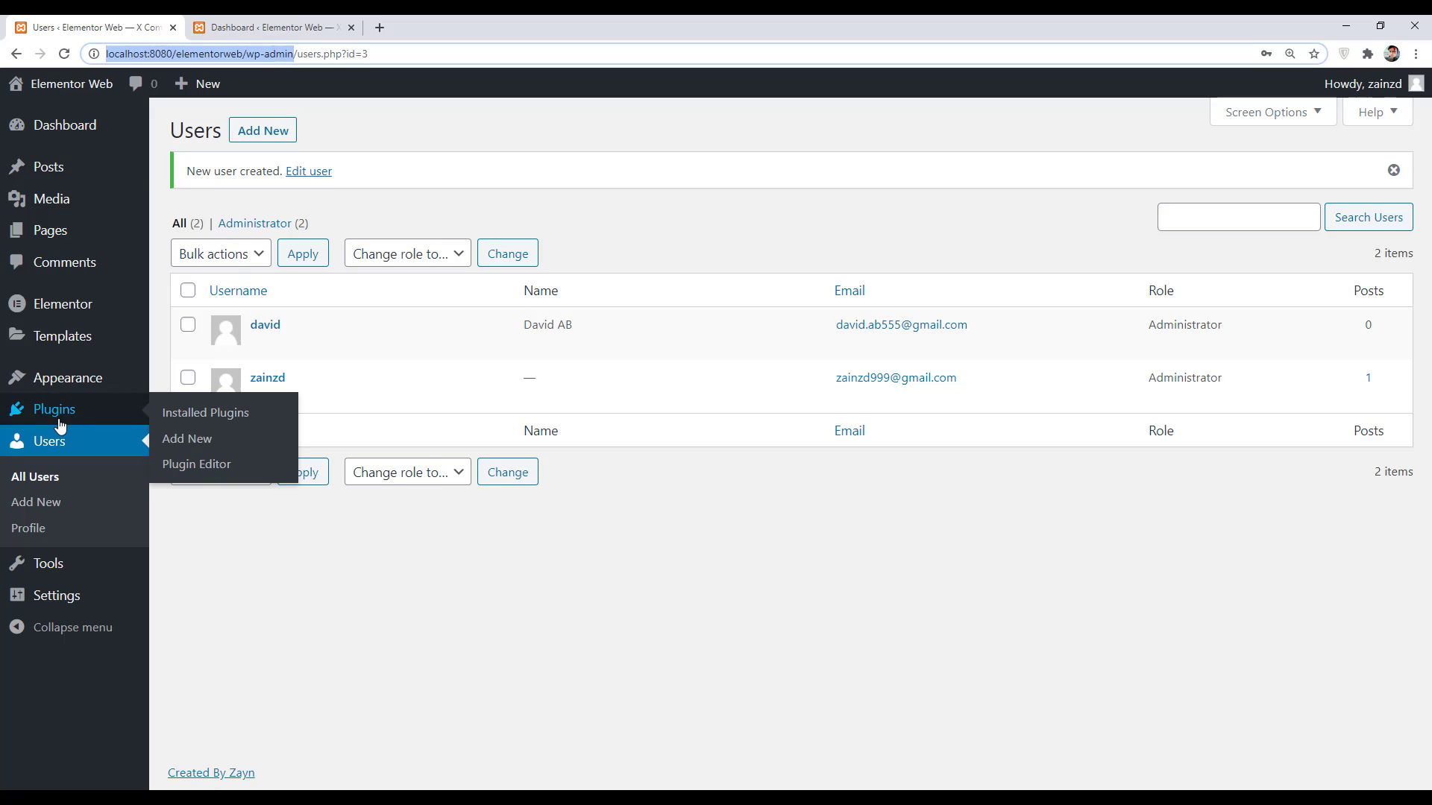
left_click(186, 441)
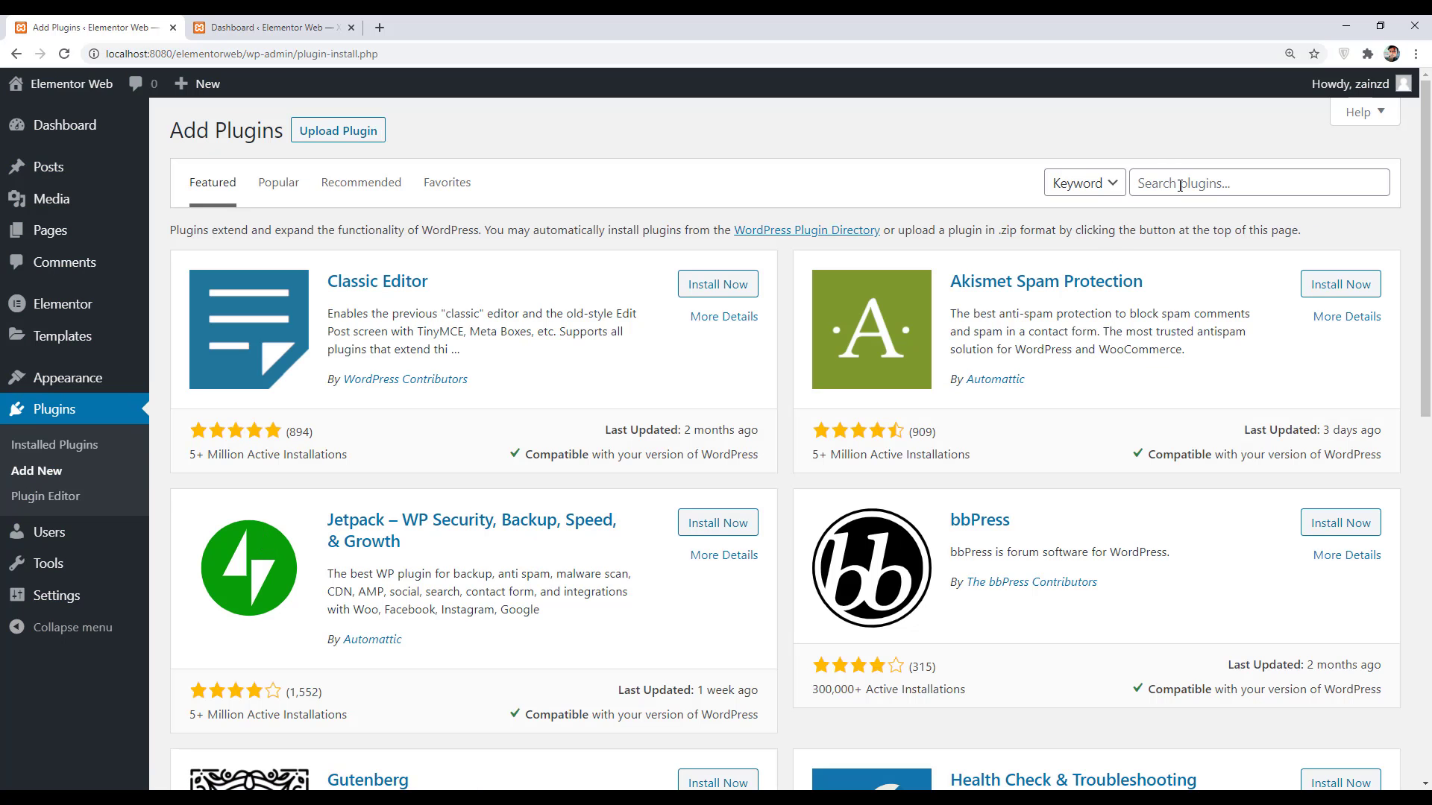
left_click(1181, 187)
type("Admin Theme")
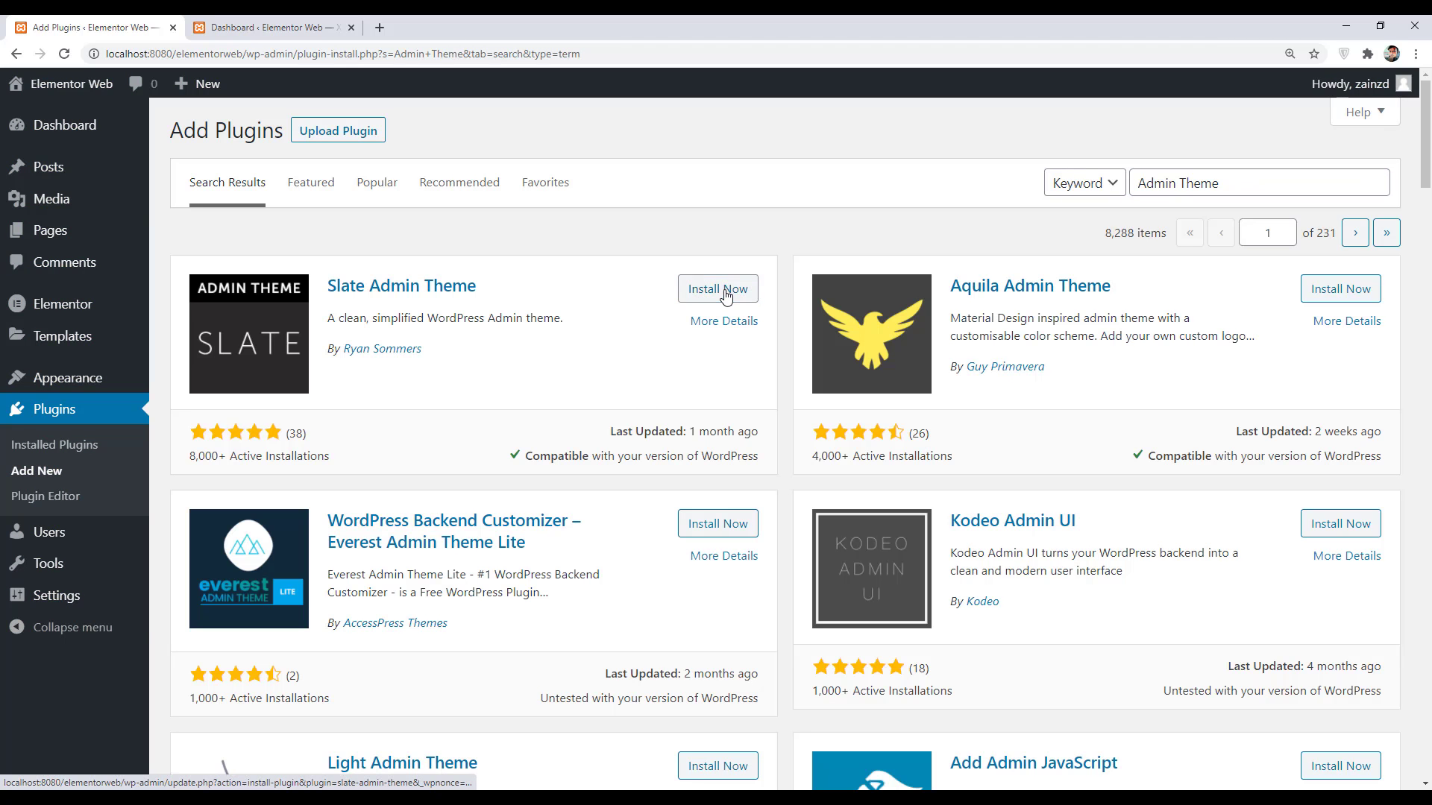
left_click(727, 292)
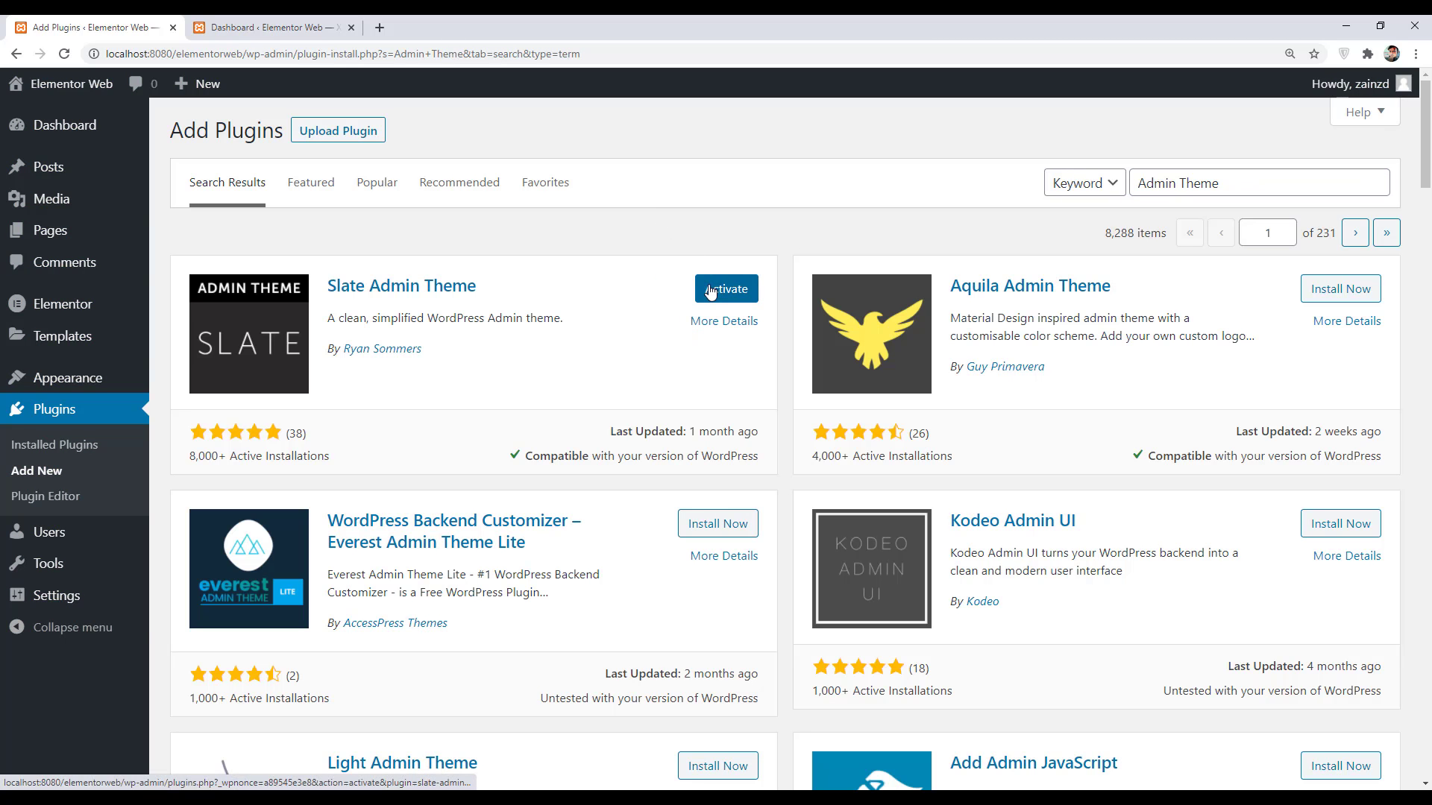
left_click(708, 289)
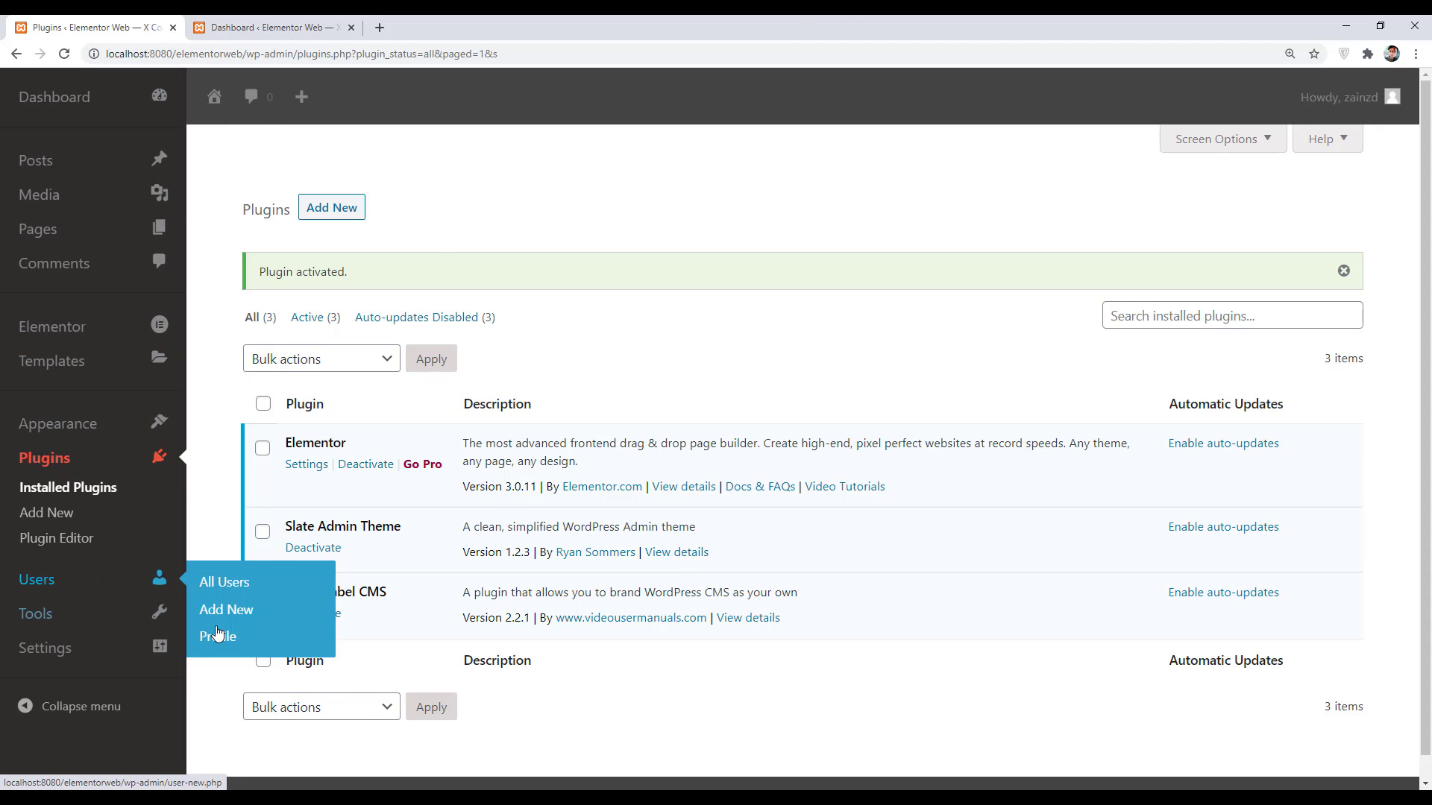
- In your profile, try the Light scheme, then apply the Midnight admin colour scheme
left_click(227, 641)
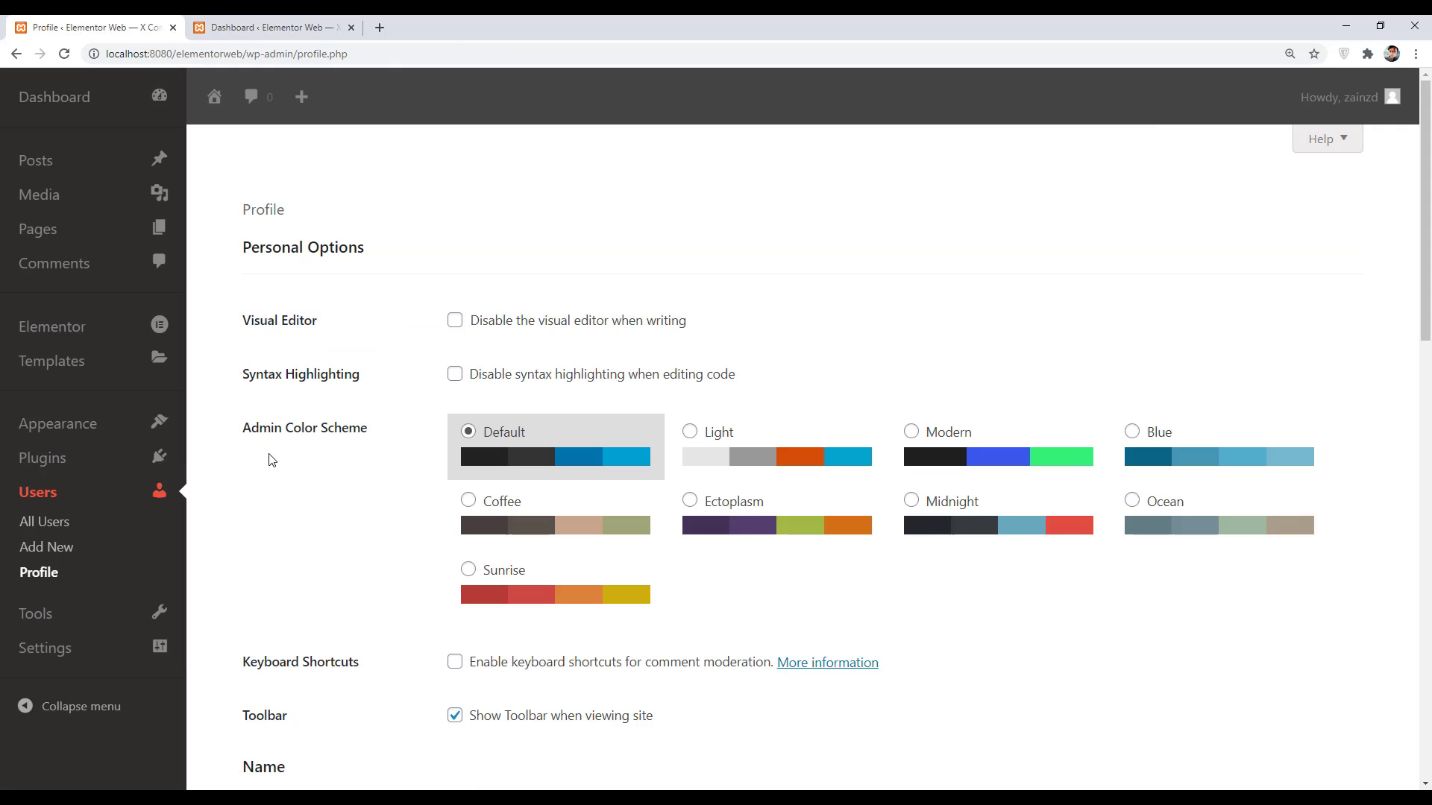
left_click(687, 445)
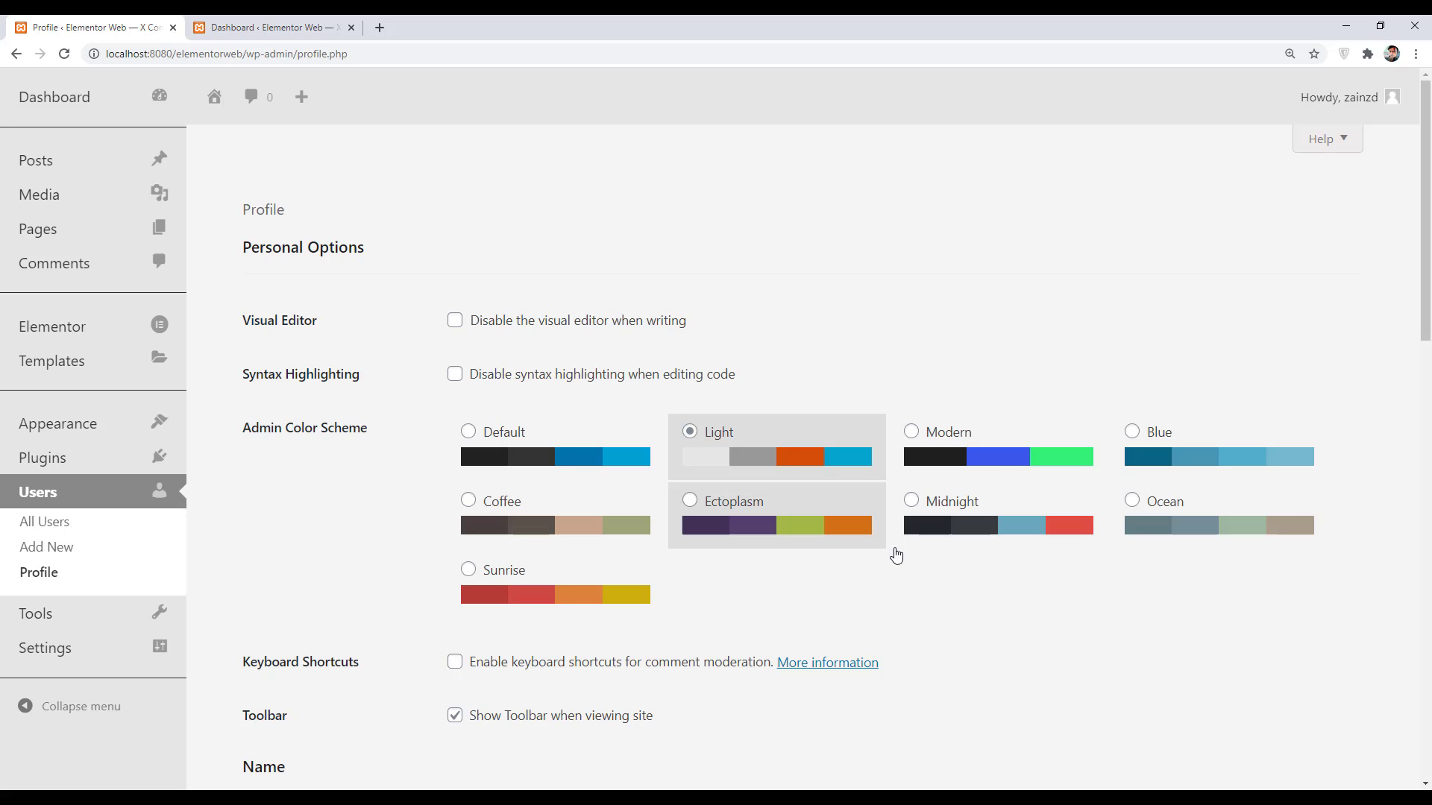
left_click(946, 521)
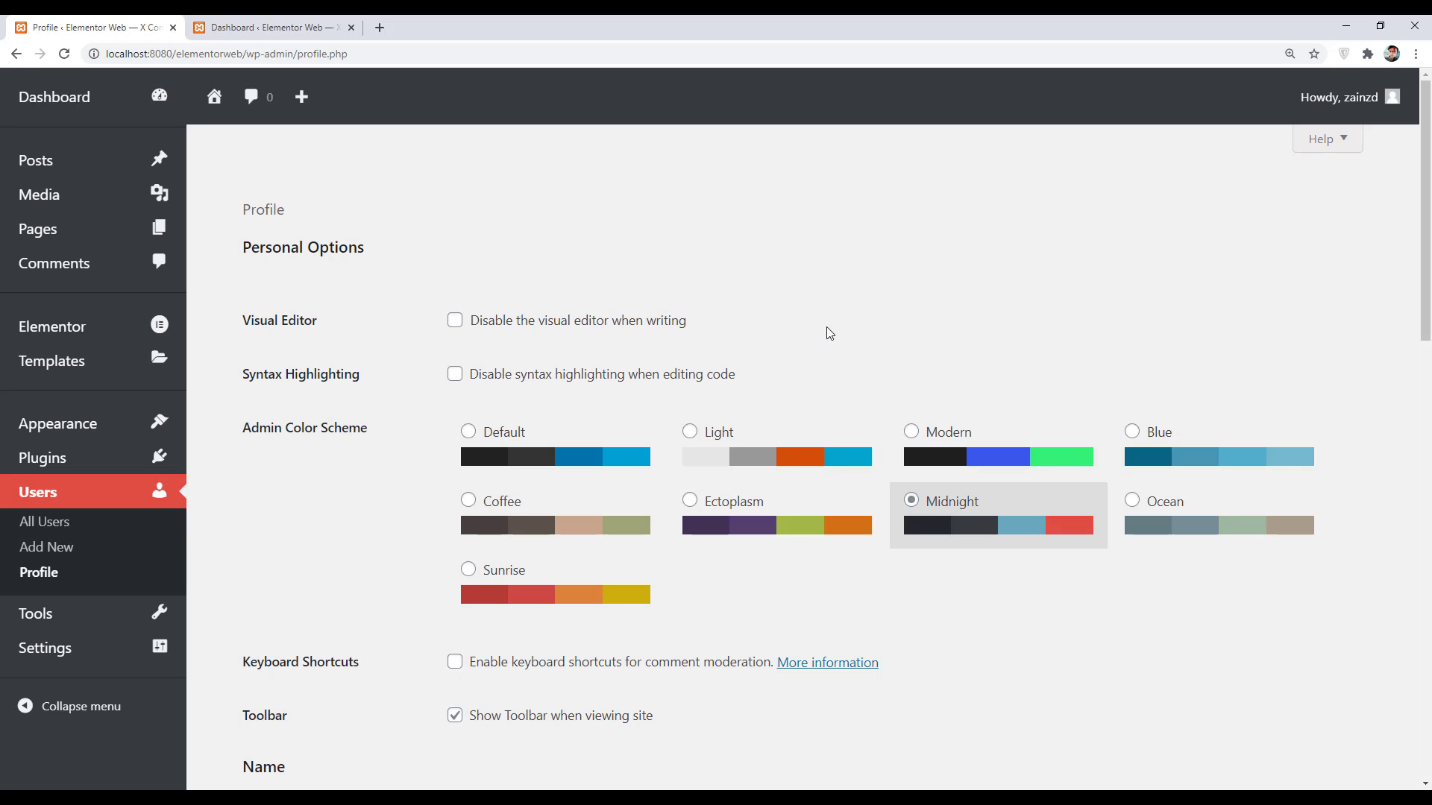
scroll(320, 482, "down", 4)
scroll(189, 473, "up", 4)
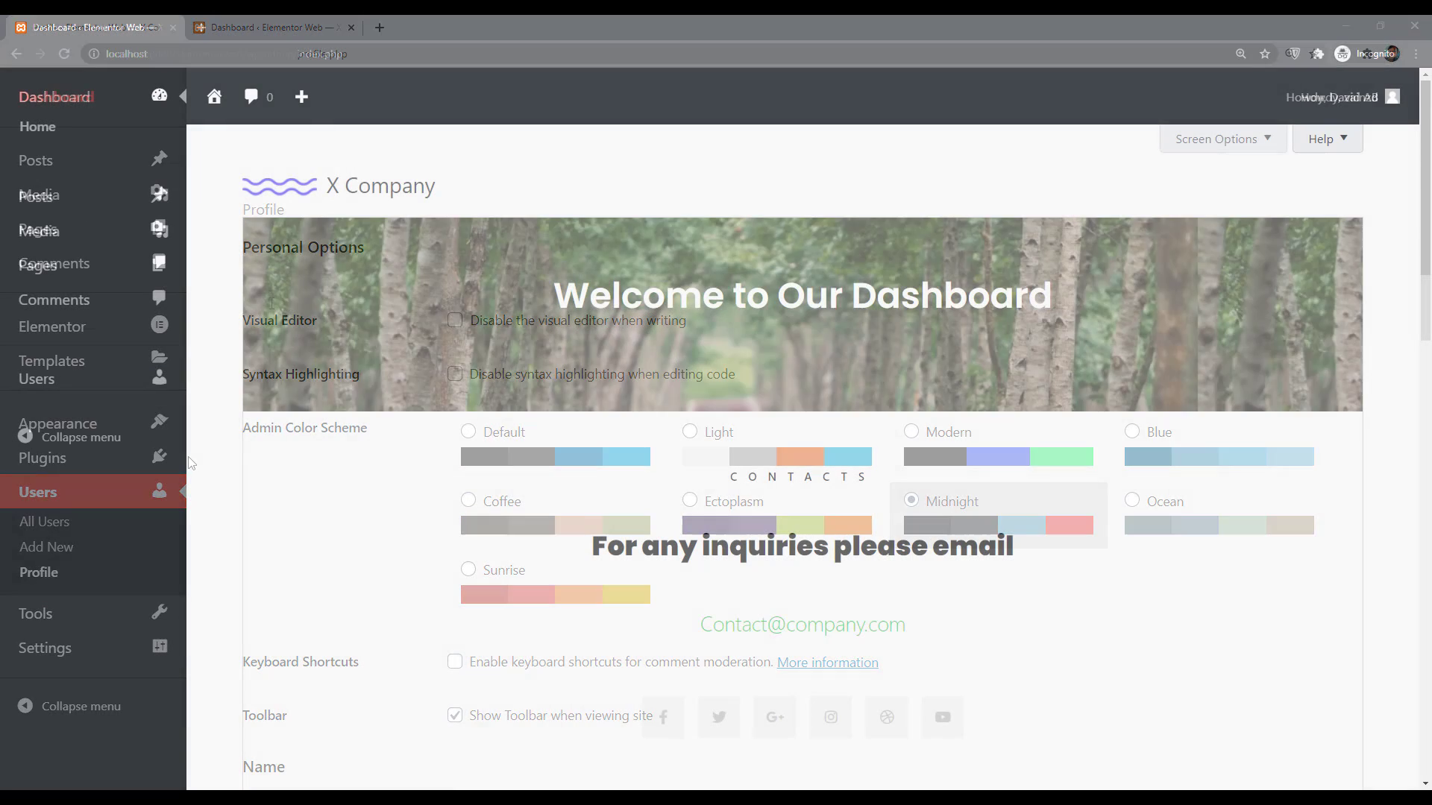